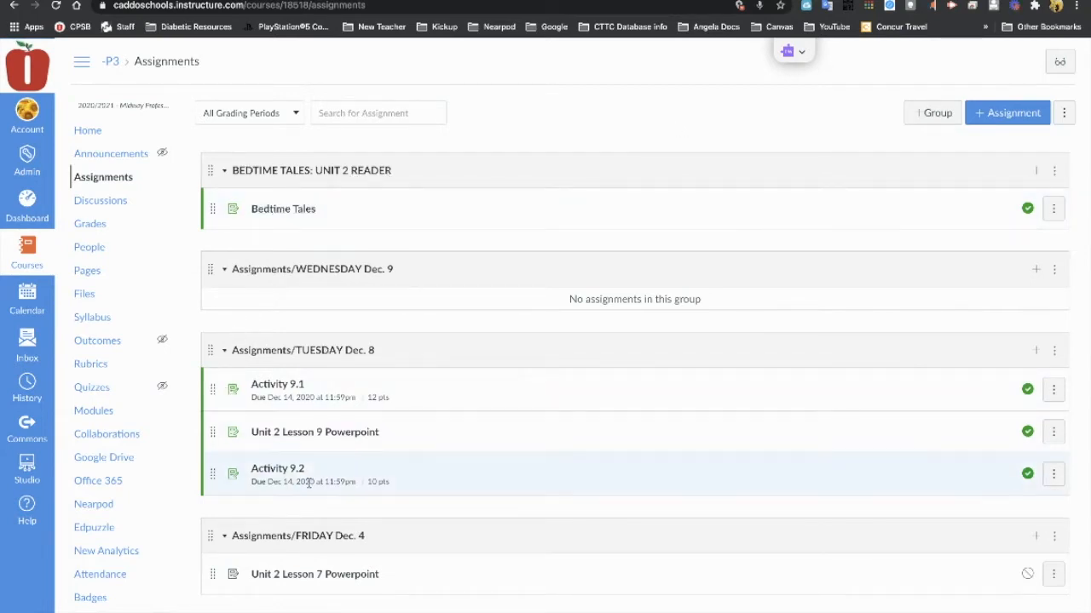
scroll(364, 503, "down", 5)
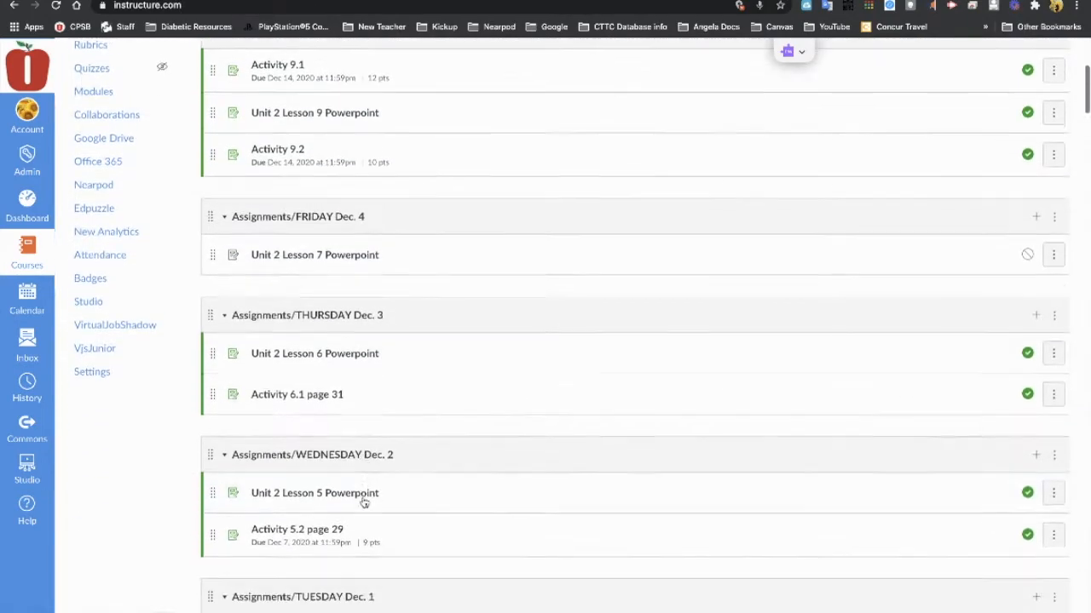
scroll(364, 502, "up", 4)
scroll(364, 502, "up", 1)
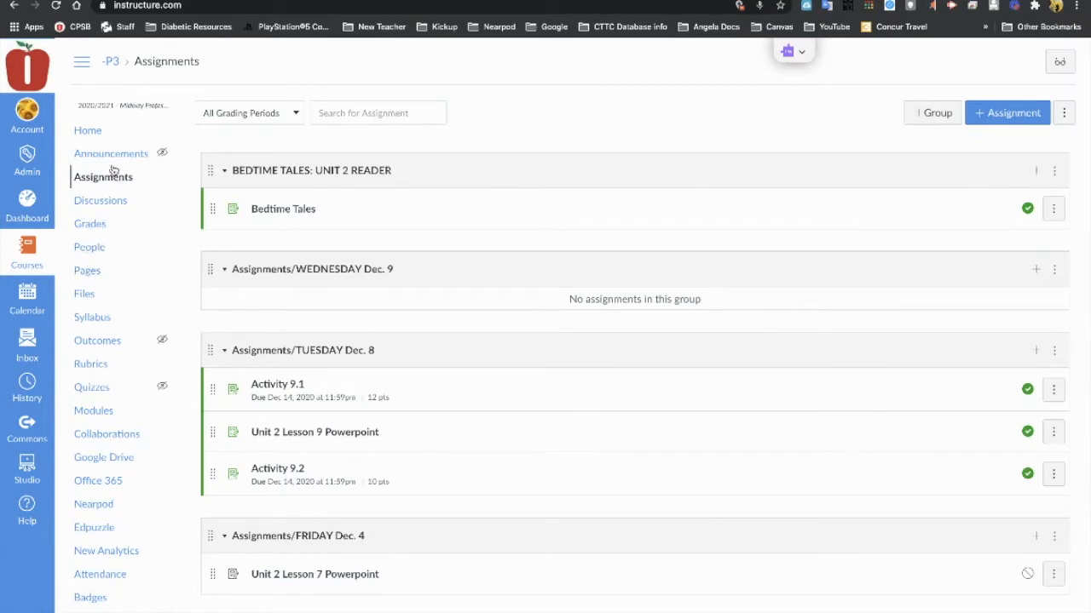
Create a new module named "Template Week of" in the course's Modules
left_click(93, 412)
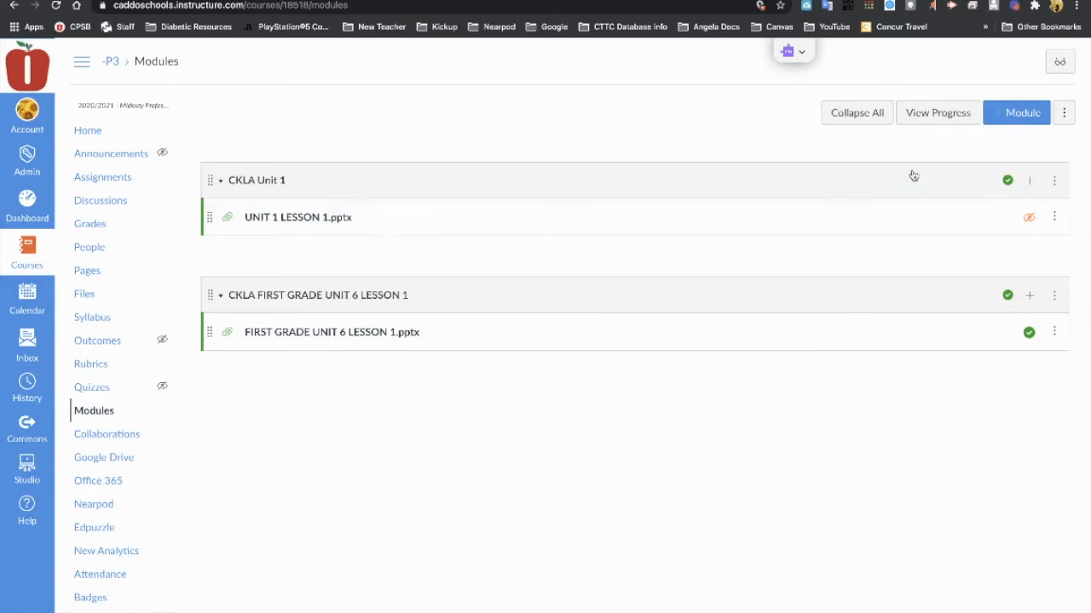
left_click(1009, 113)
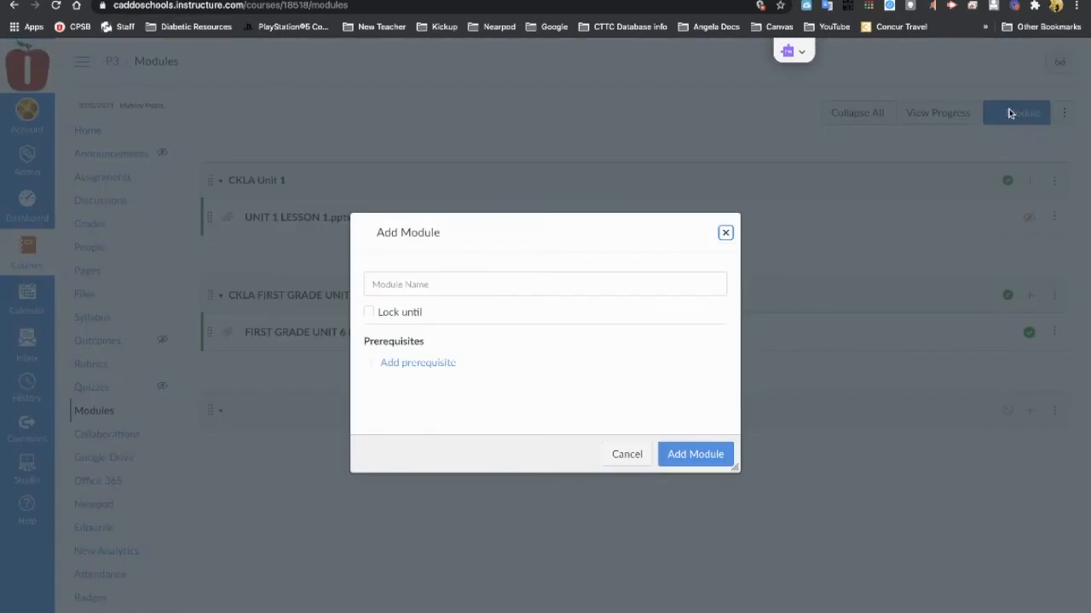
left_click(594, 276)
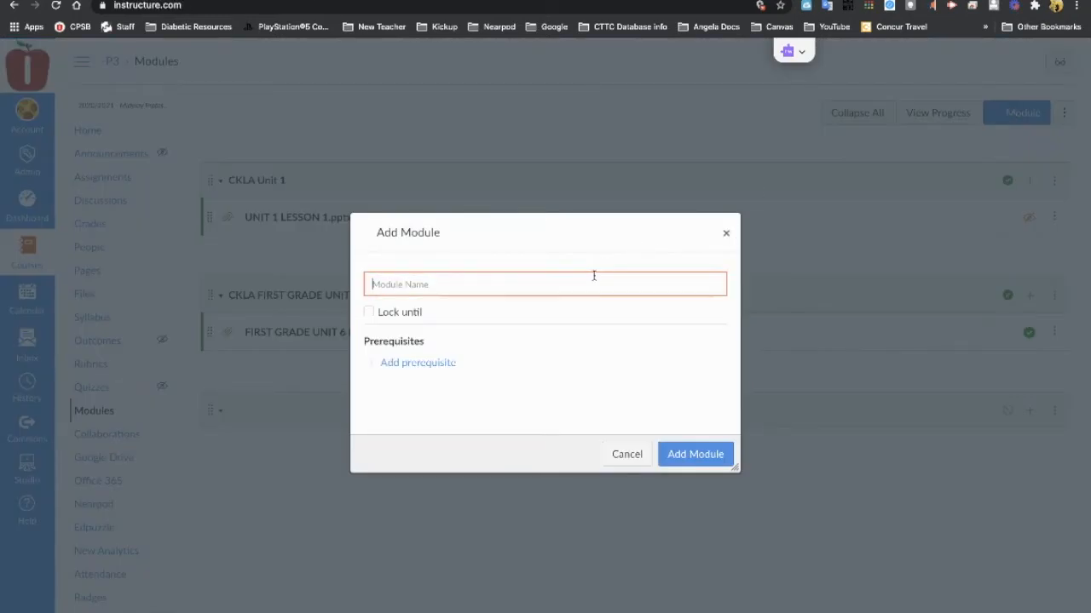
type("Template Week of")
left_click(688, 454)
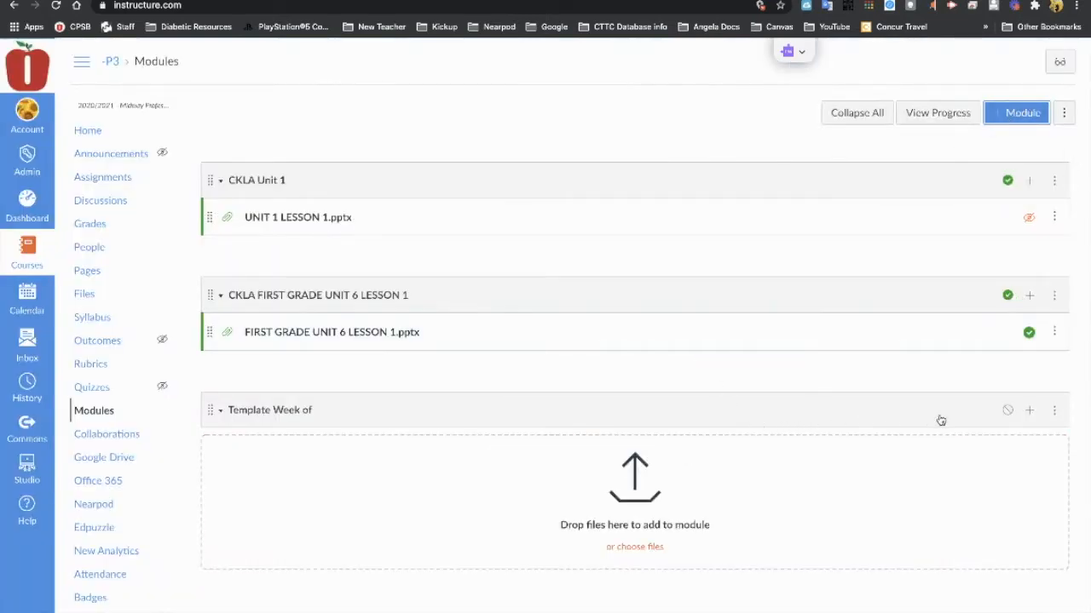
Add a text header reading "Monday" to the "Template Week of" module
left_click(1029, 411)
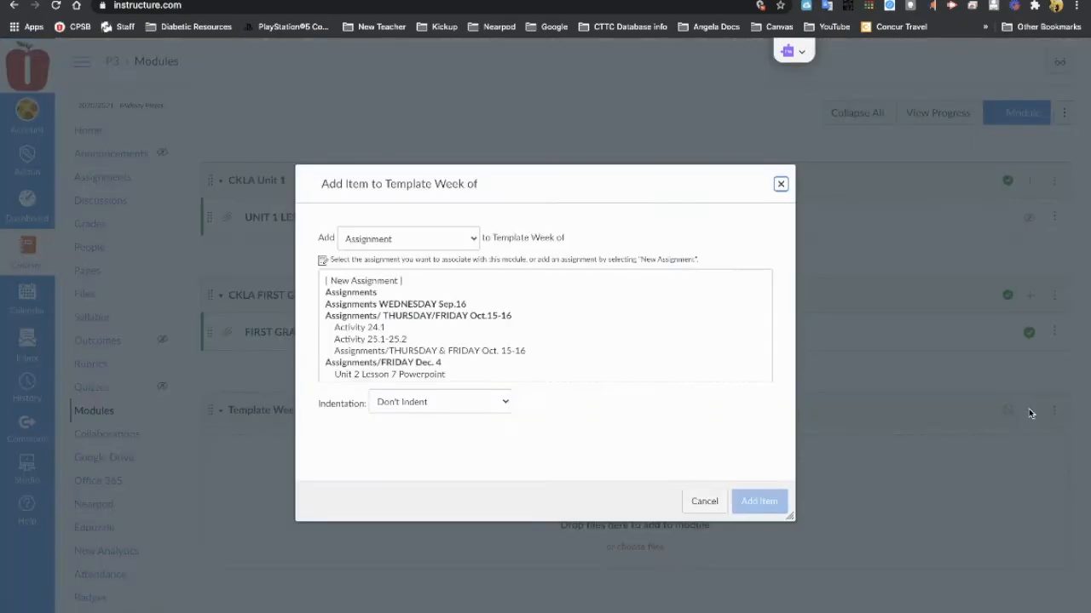
left_click(469, 241)
left_click(412, 313)
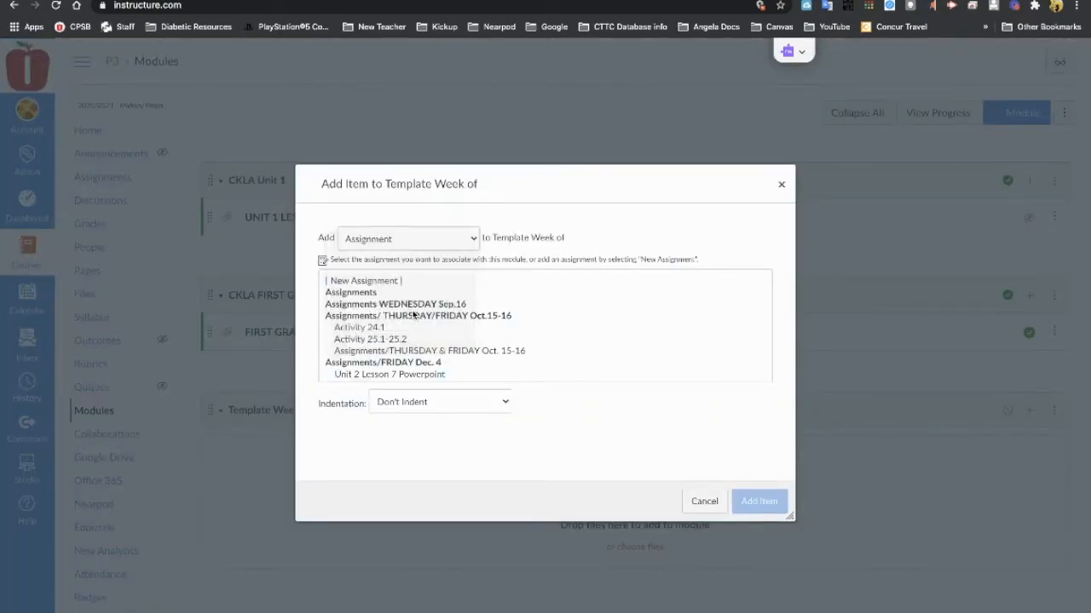
left_click(409, 279)
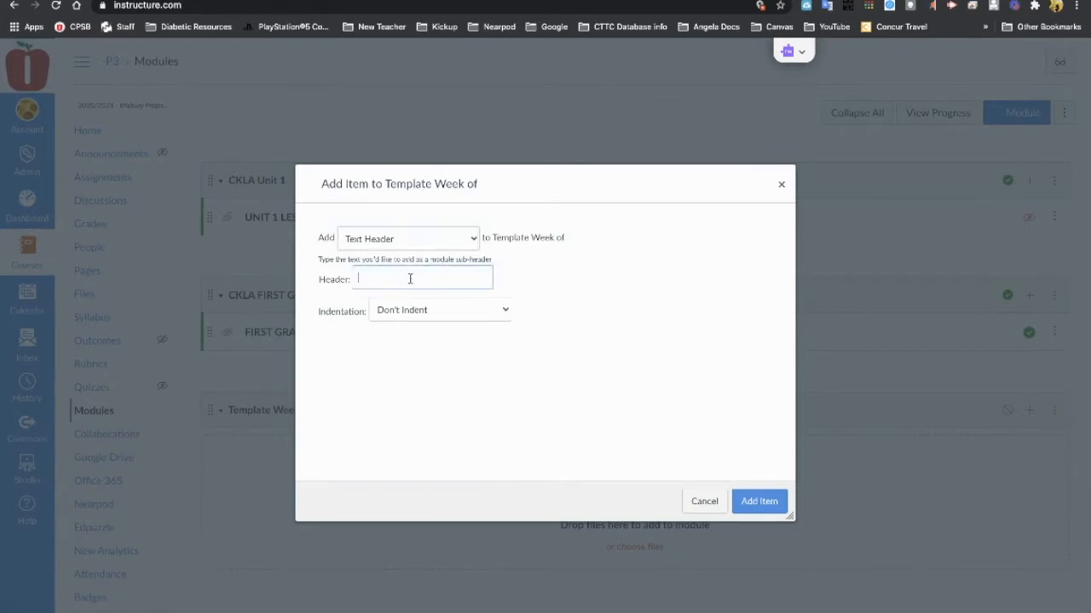
type("Monday")
left_click(759, 501)
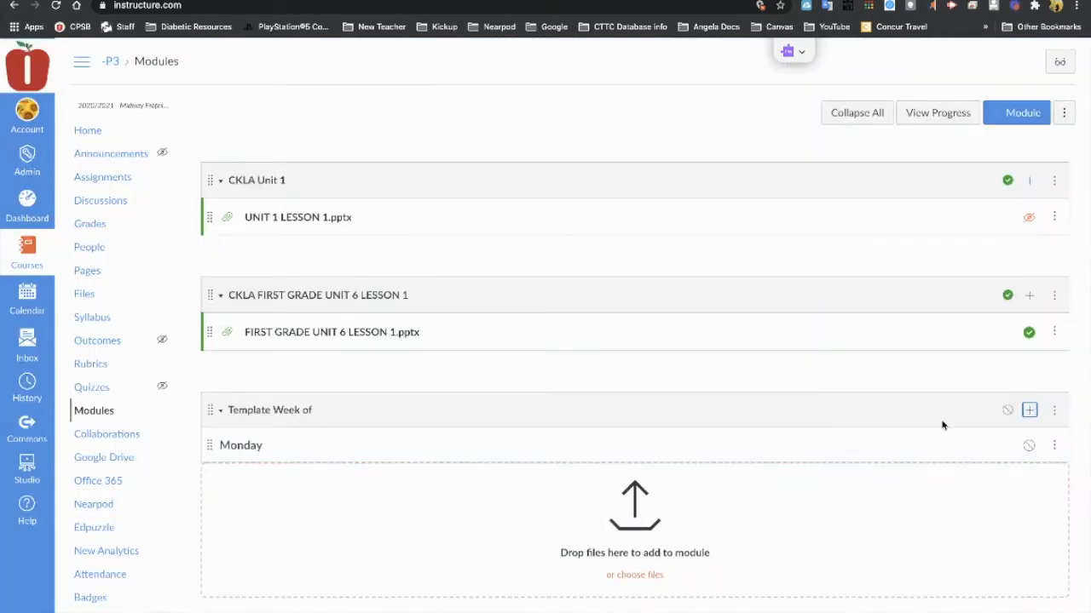
Add the text headers "Tuesday", "Wednesday", "Thursday" and "Friday" to the "Template Week of" module
left_click(1029, 411)
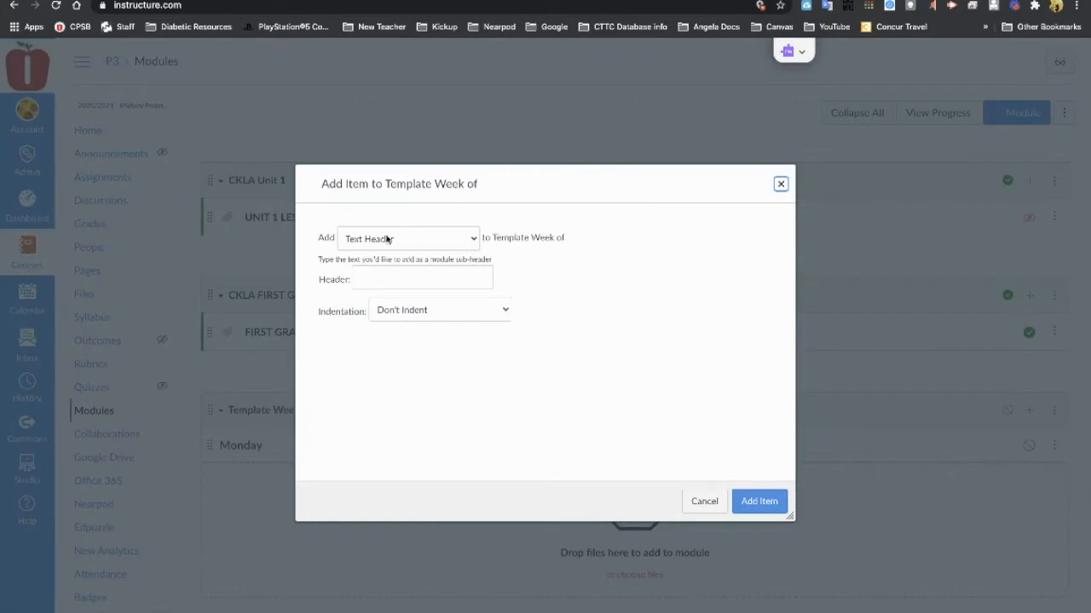
left_click(374, 284)
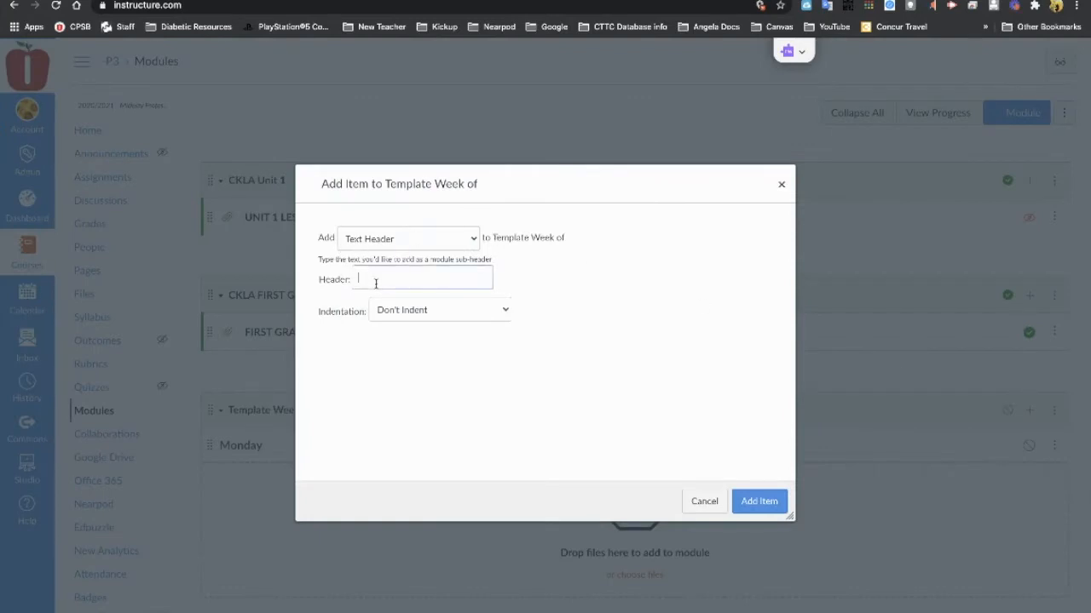
type("Tuesda")
left_click(754, 501)
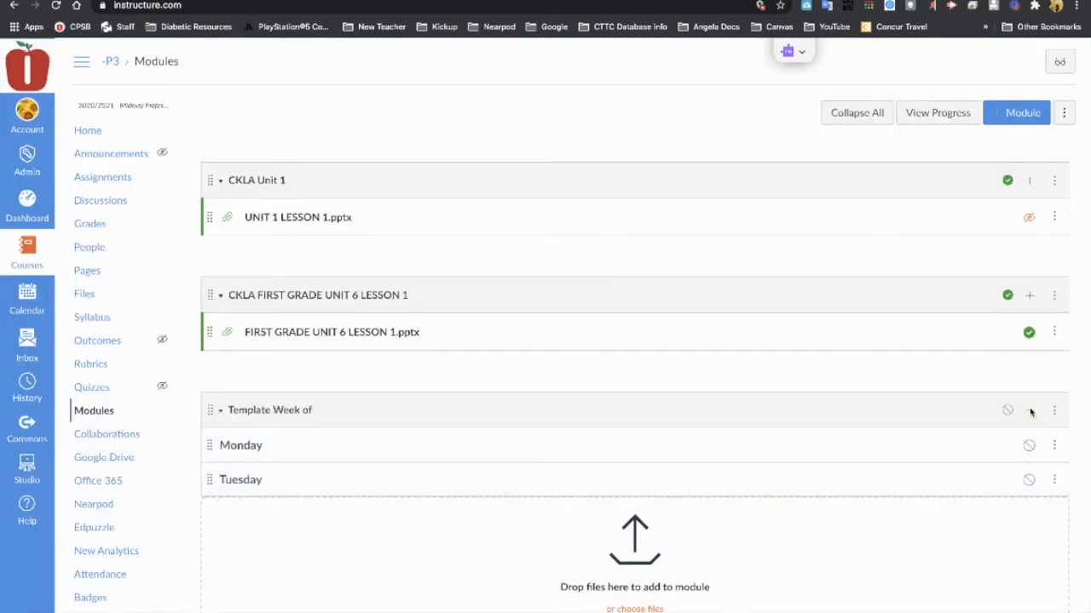
left_click(1028, 410)
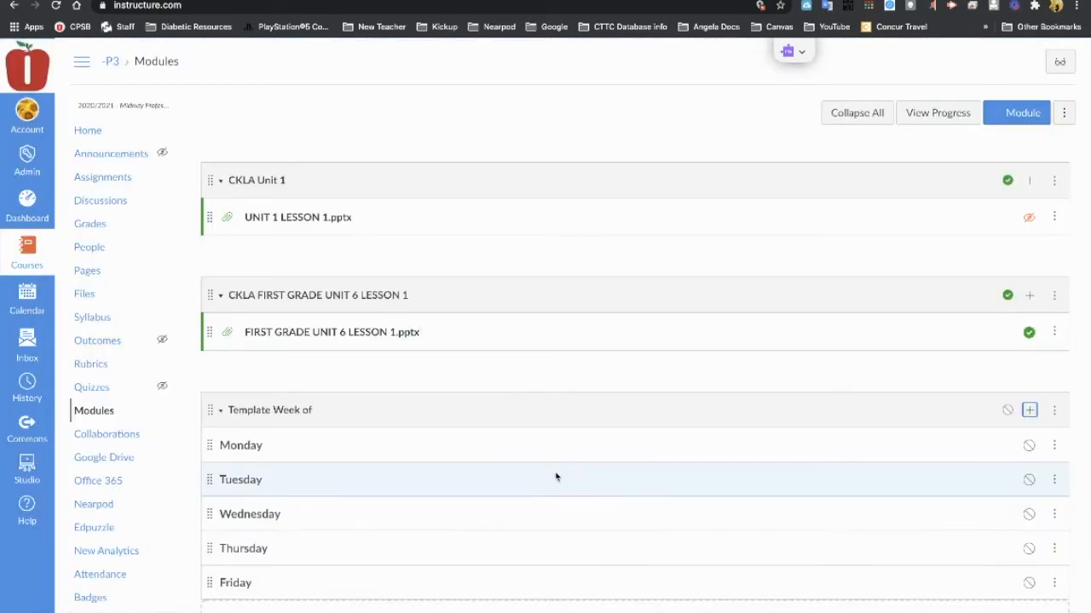
Move the "Template Week of" module to the top of the module list
scroll(756, 480, "down", 1)
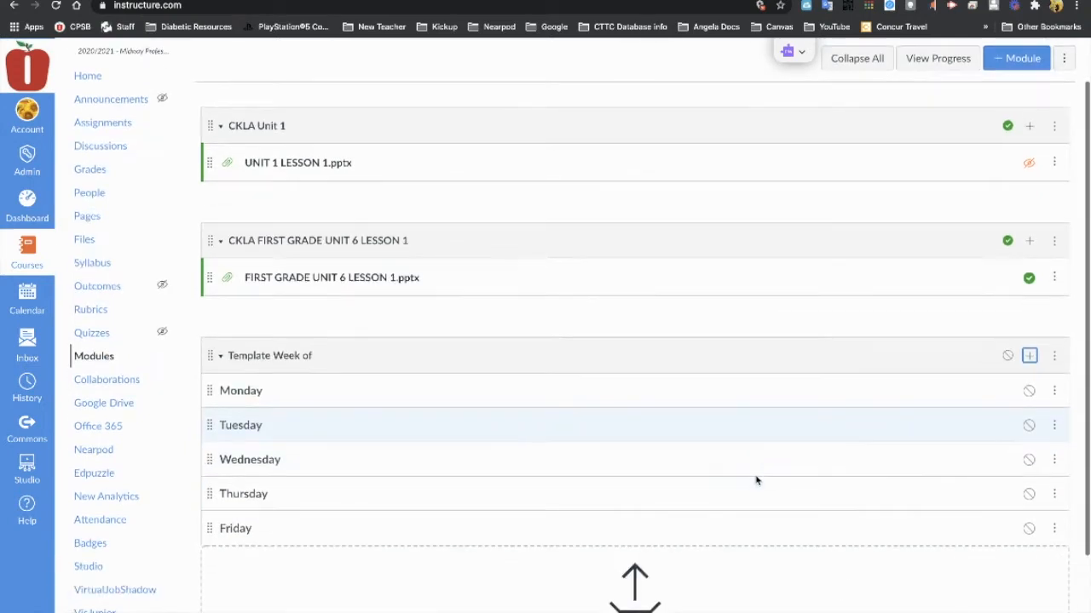
left_click(1053, 356)
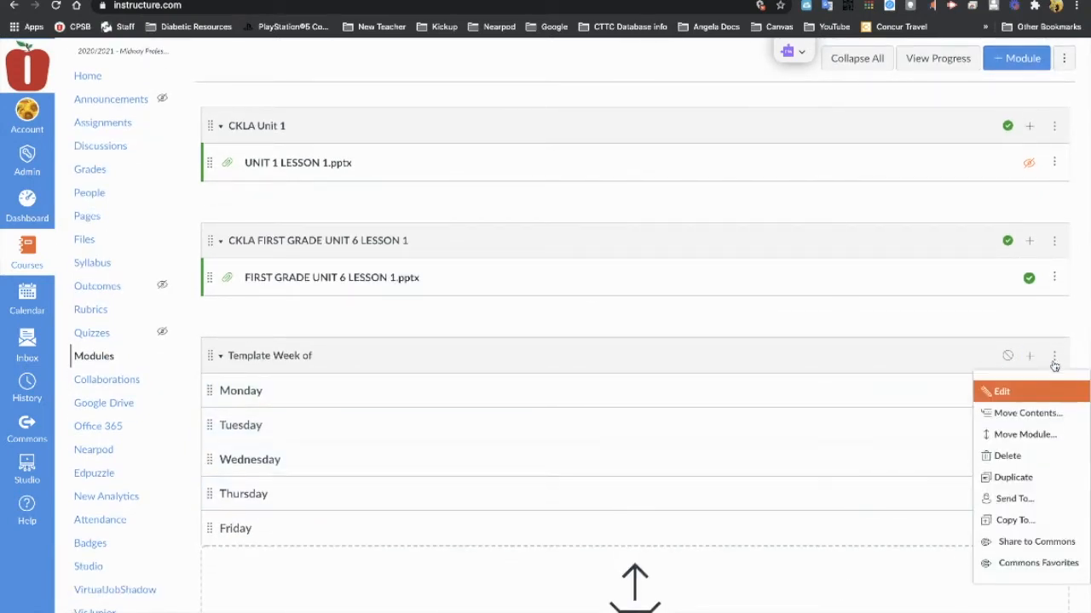
left_click(1011, 436)
left_click(976, 128)
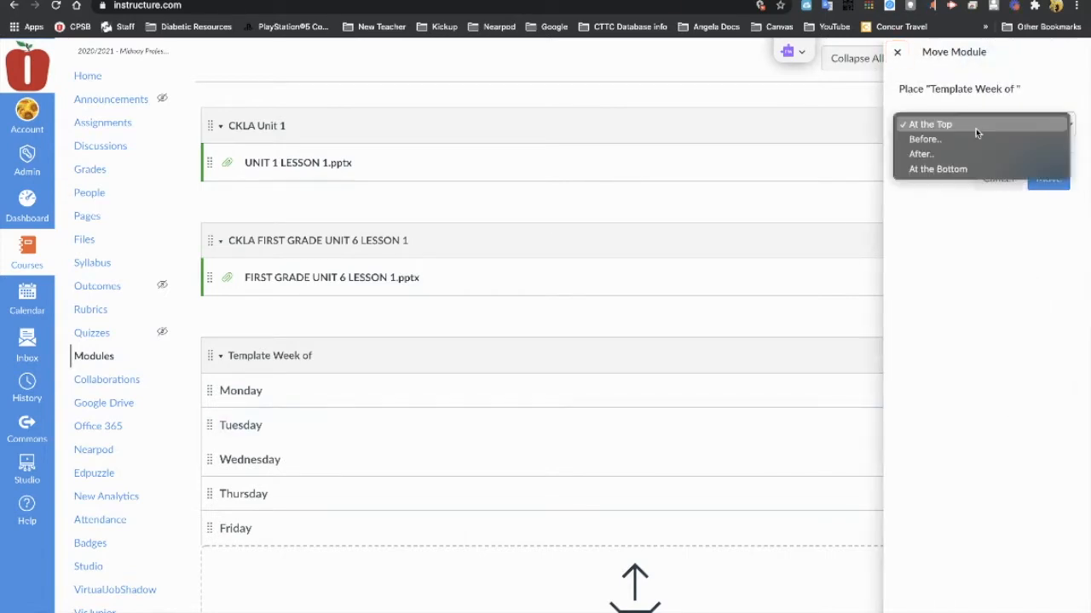
left_click(959, 119)
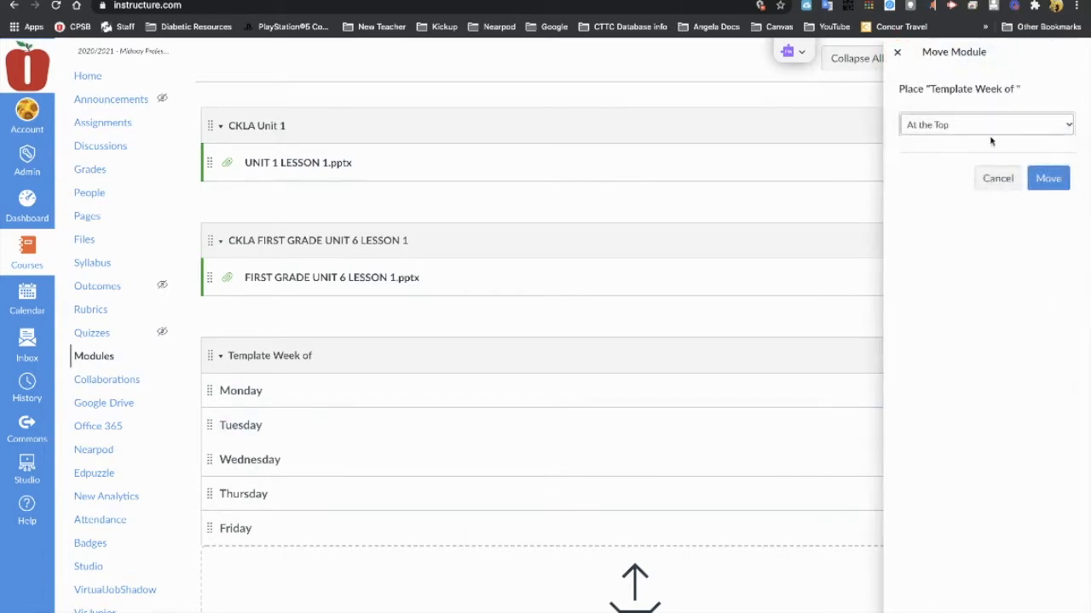
left_click(1044, 180)
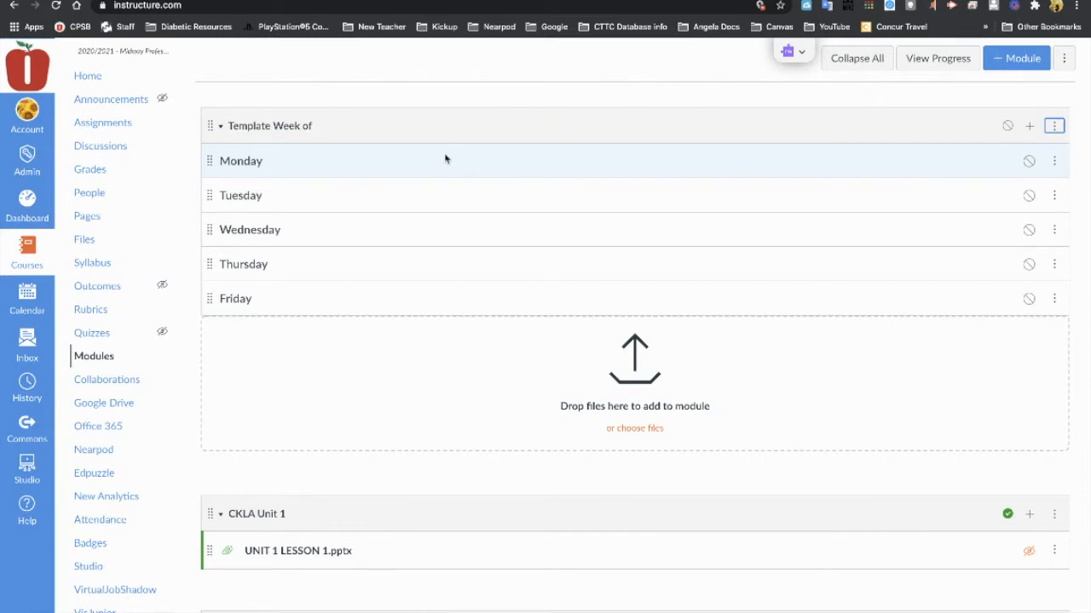
Duplicate the "Template Week of" module and rename the copy "Week of Sept. 8-11"
left_click(1056, 126)
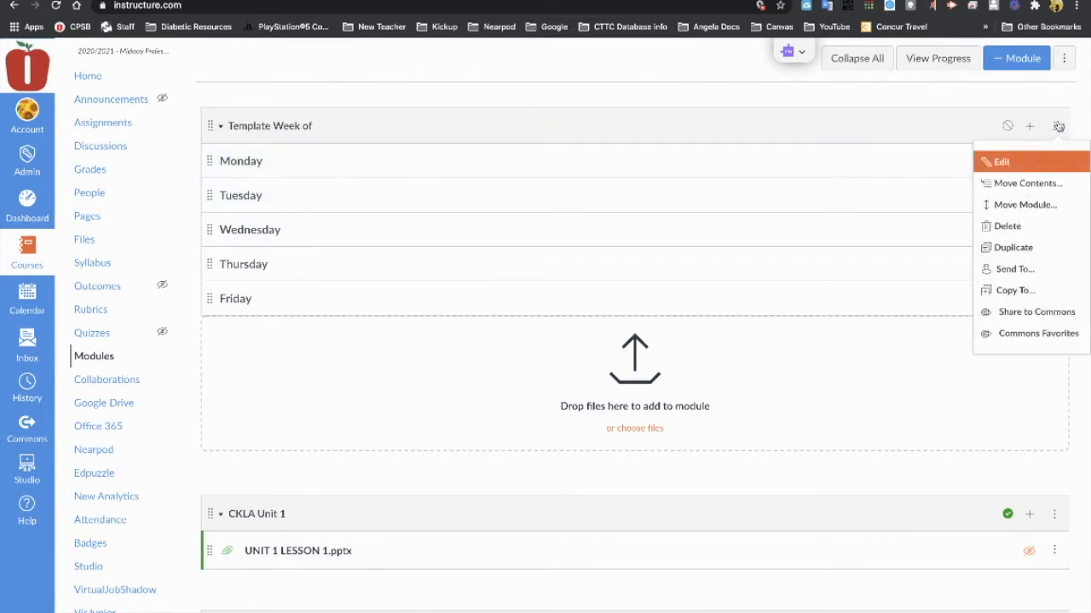
left_click(1009, 248)
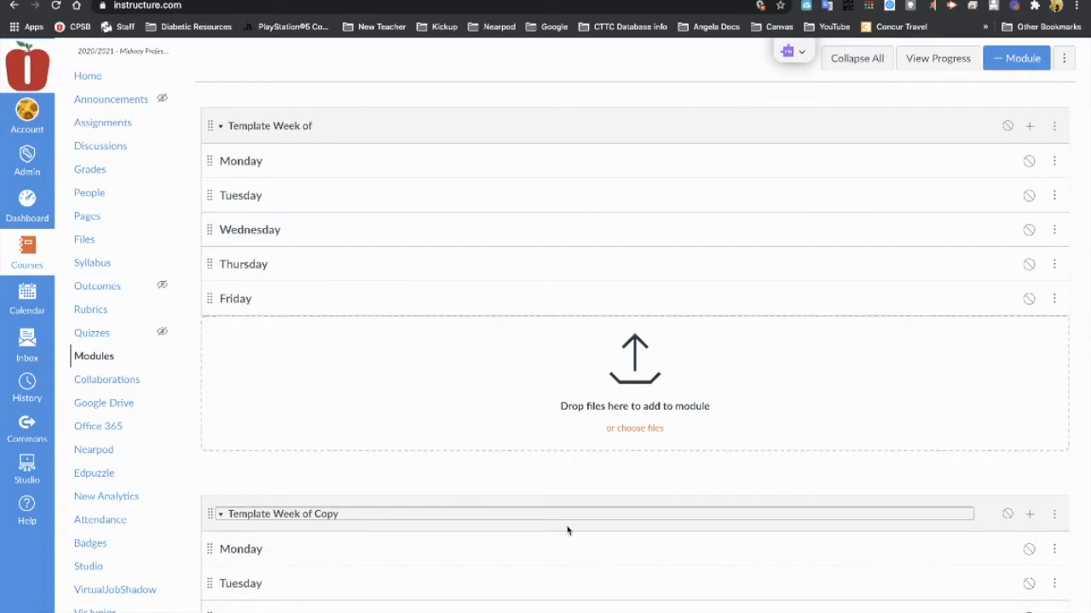
scroll(563, 531, "down", 3)
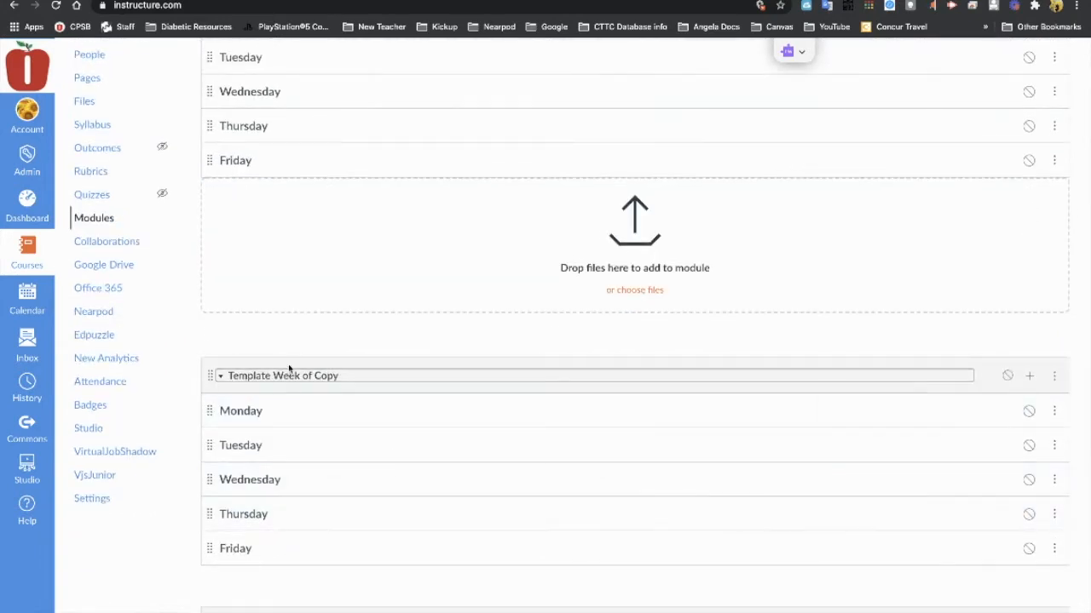
left_click(1055, 378)
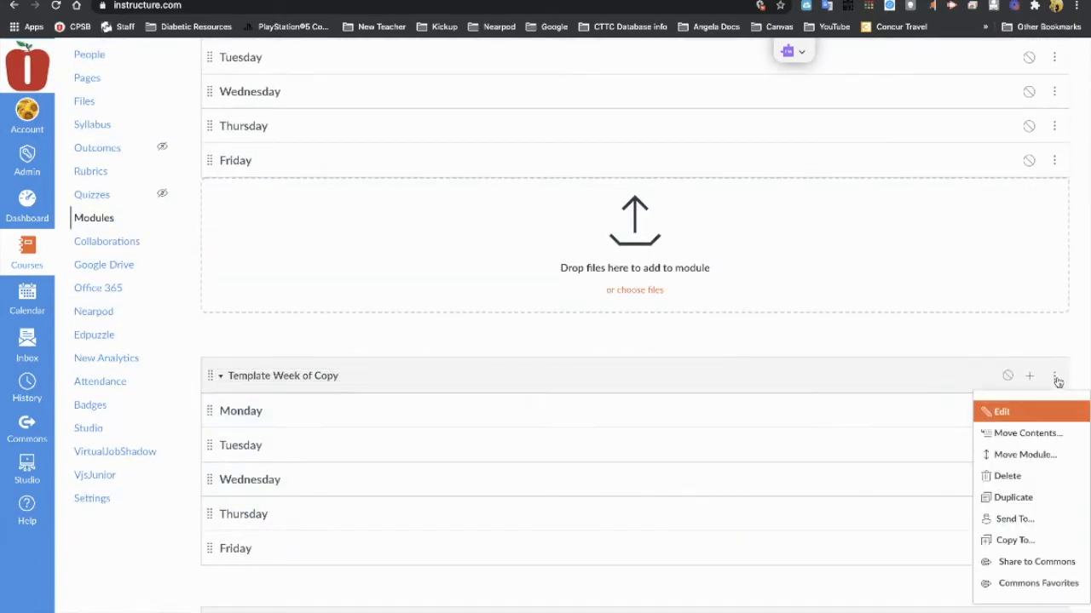
left_click(1026, 411)
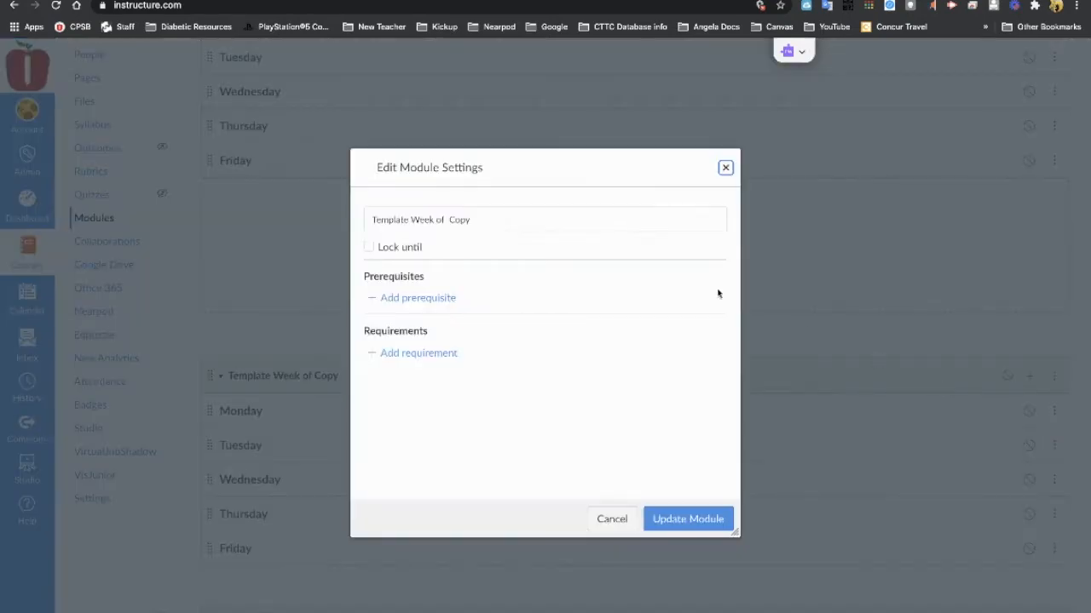
left_click(411, 219)
left_click_drag(388, 221, 359, 220)
key("BackSpace")
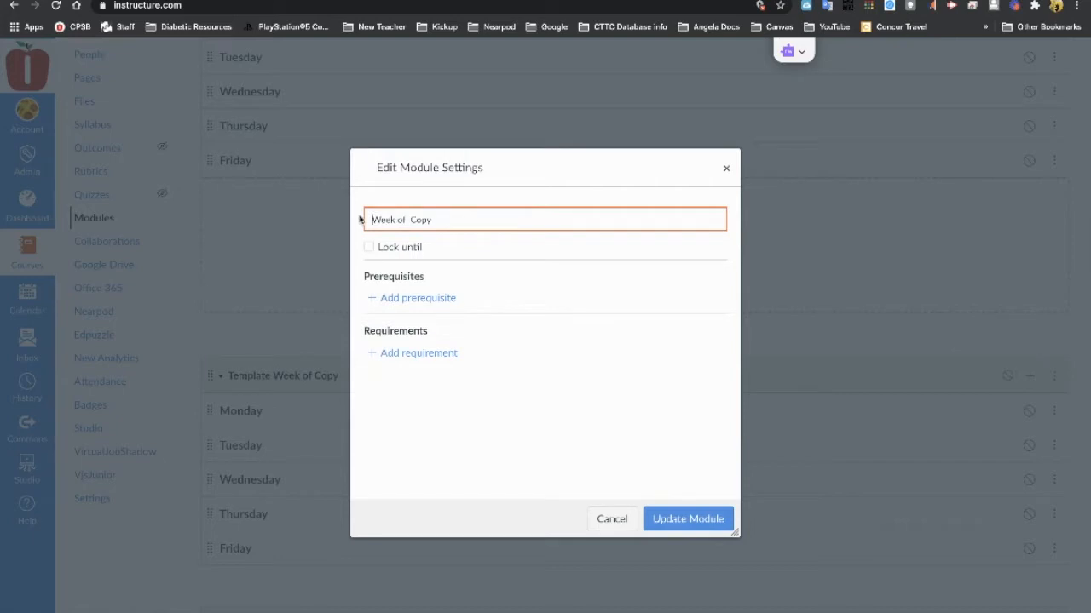
key("BackSpace")
key("BackSpace")
type("8-11")
left_click(687, 519)
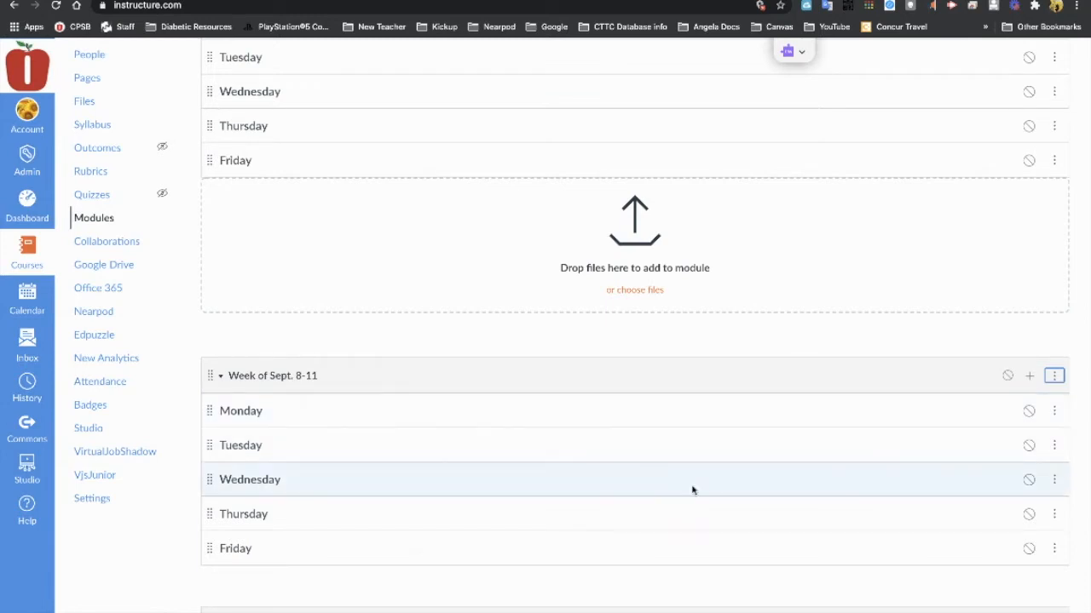
Choose Assignment as the type of item to add to the "Week of Sept. 8-11" module and close the dialog without adding anything
left_click(1028, 376)
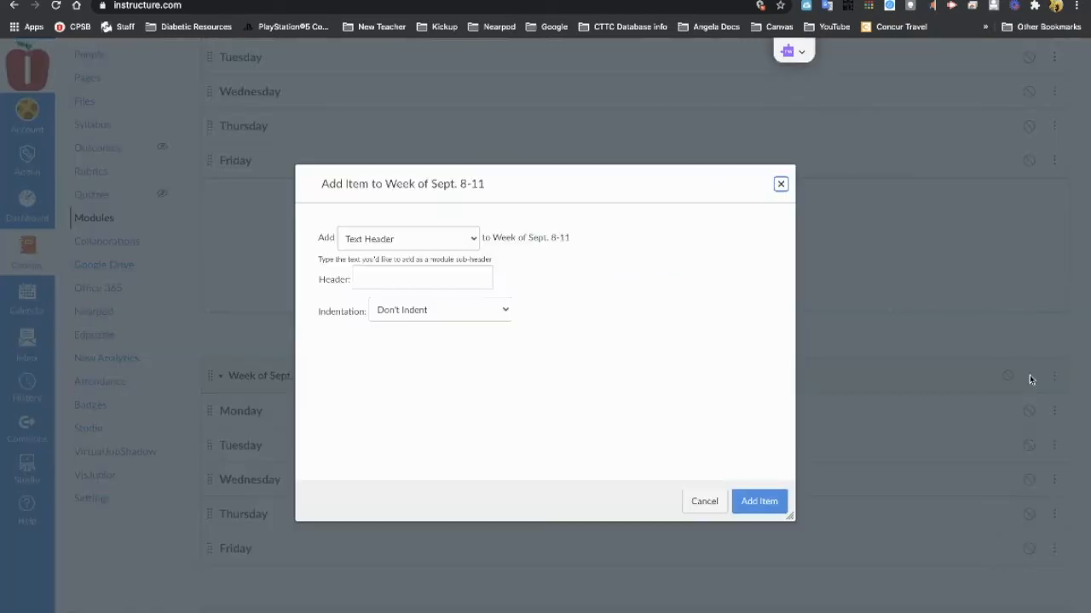
left_click(427, 241)
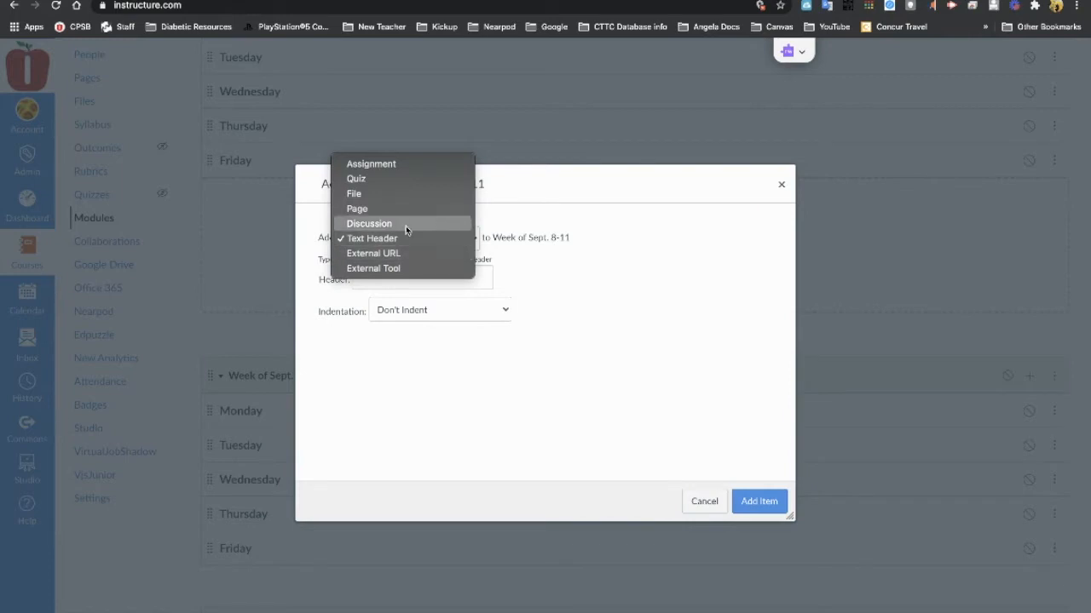
left_click(375, 165)
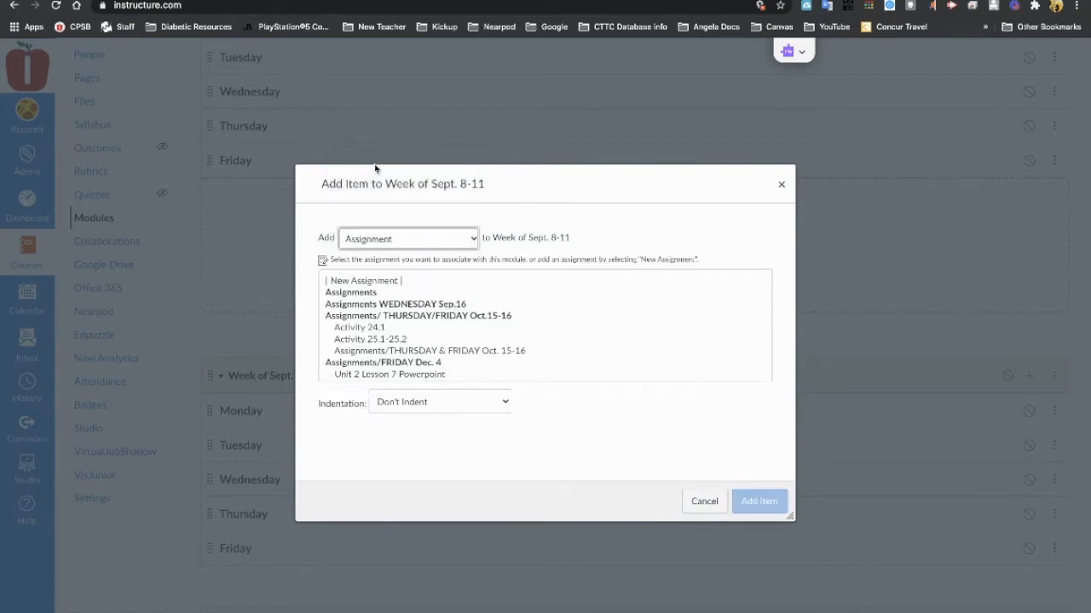
left_click(780, 185)
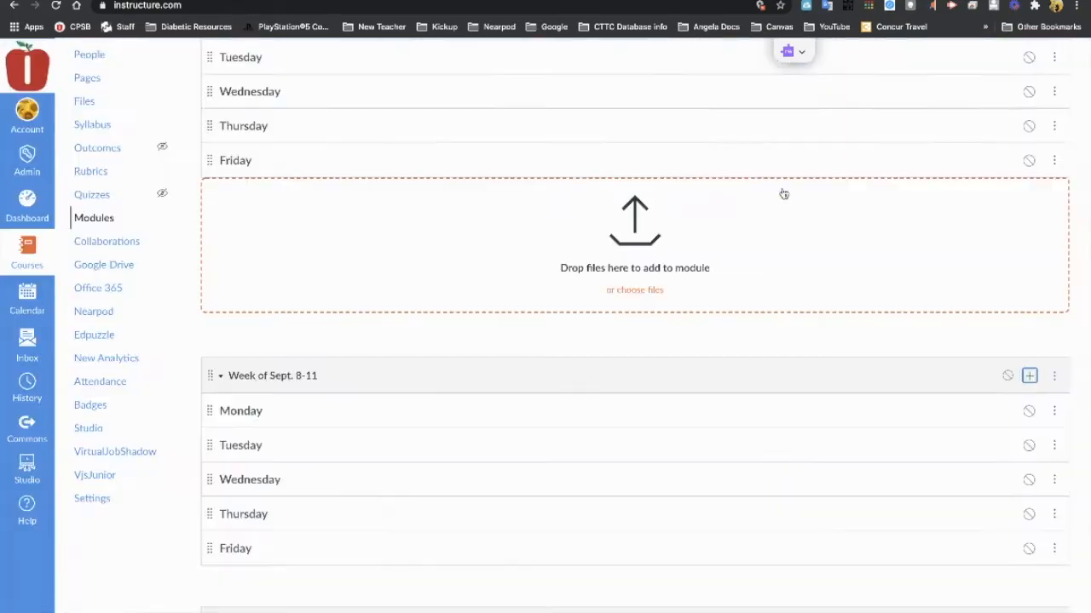
Add the Tuesday Sep.8 assignments "Activity 7.1 part 1", "Activity 7.1 part 2" and "F/G UNIT 6 LESSON 7 POWERPOINT" to the "Week of Sept. 8-11" module
left_click(1029, 376)
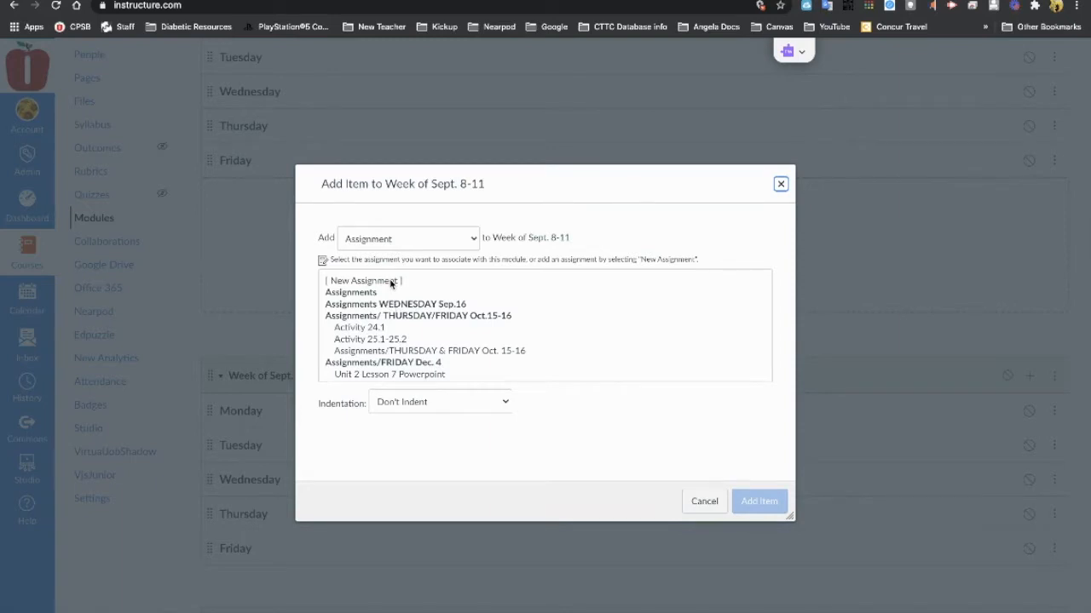
scroll(391, 323, "down", 10)
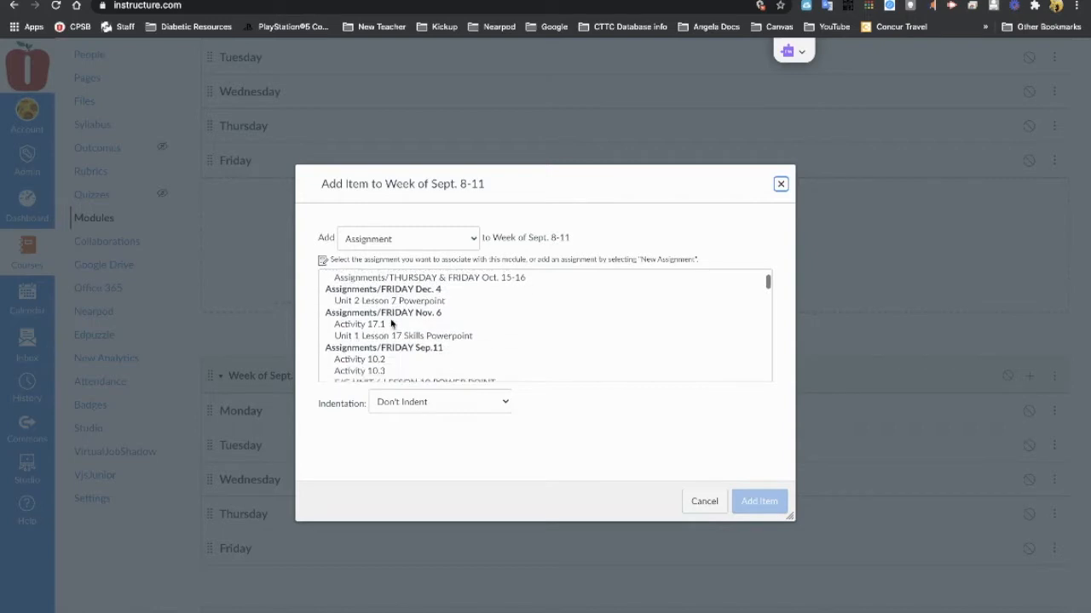
scroll(391, 322, "down", 10)
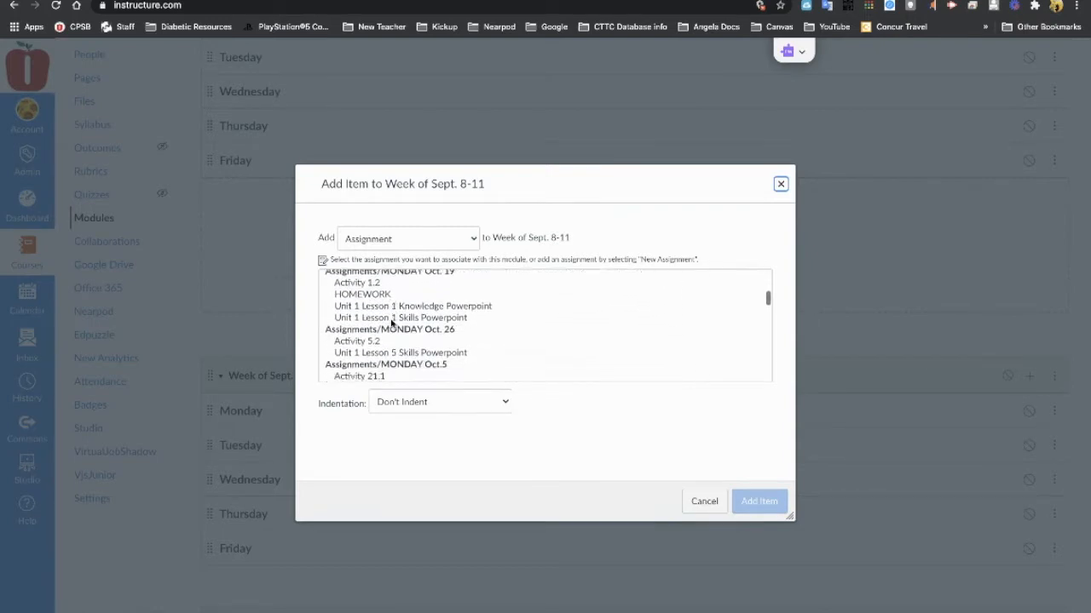
scroll(391, 323, "down", 10)
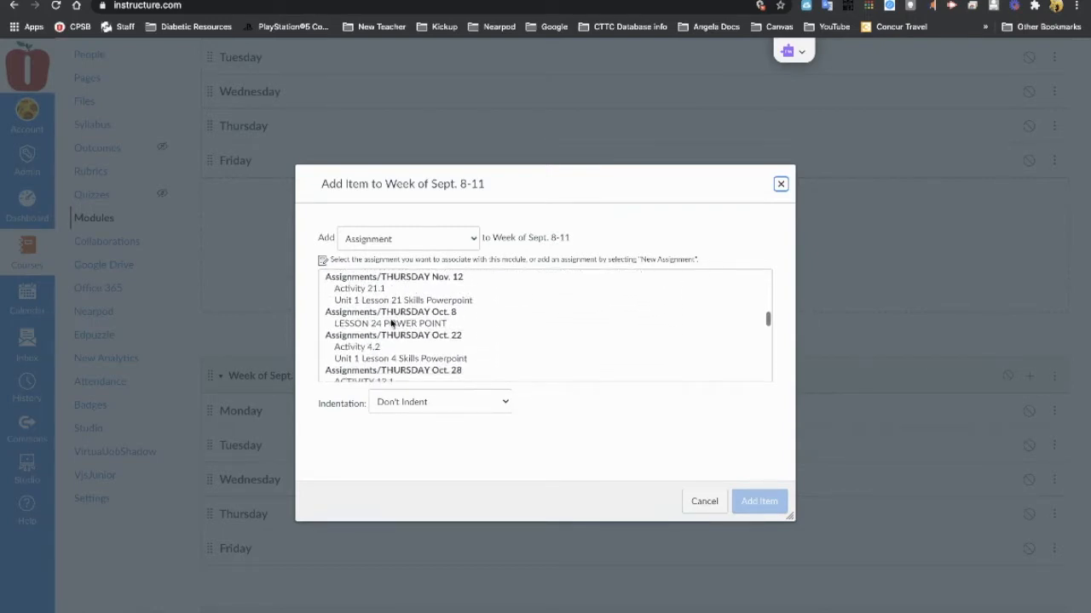
scroll(391, 323, "down", 10)
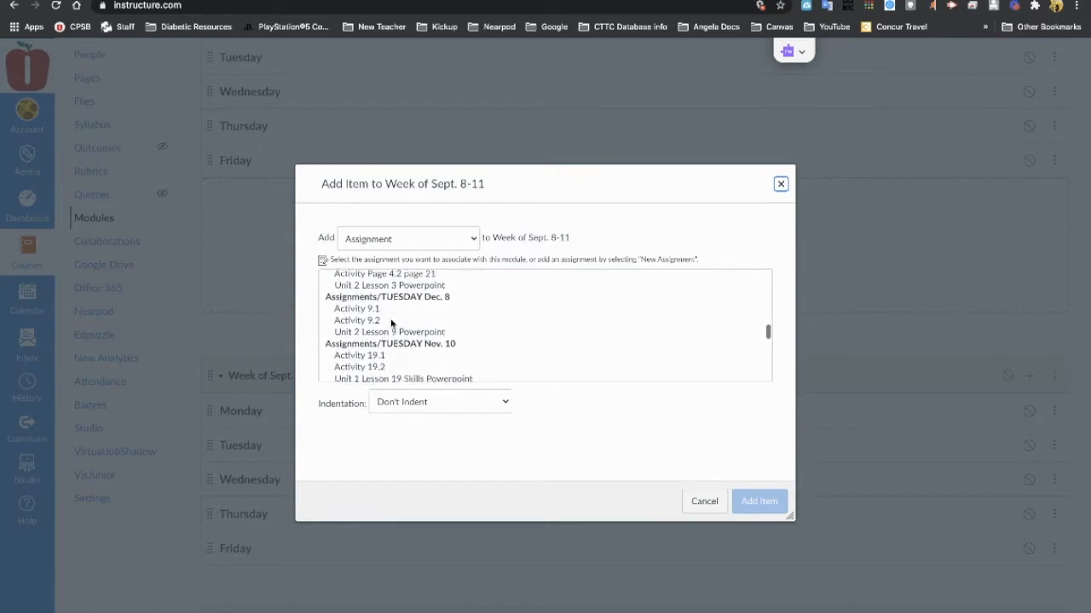
scroll(391, 323, "down", 5)
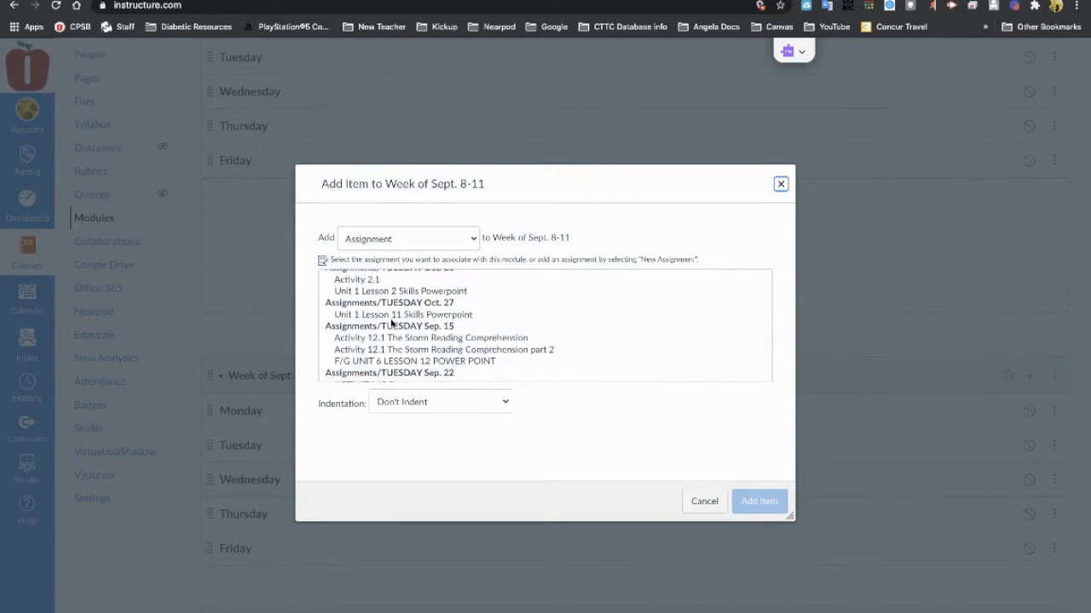
scroll(391, 323, "down", 6)
scroll(391, 323, "down", 1)
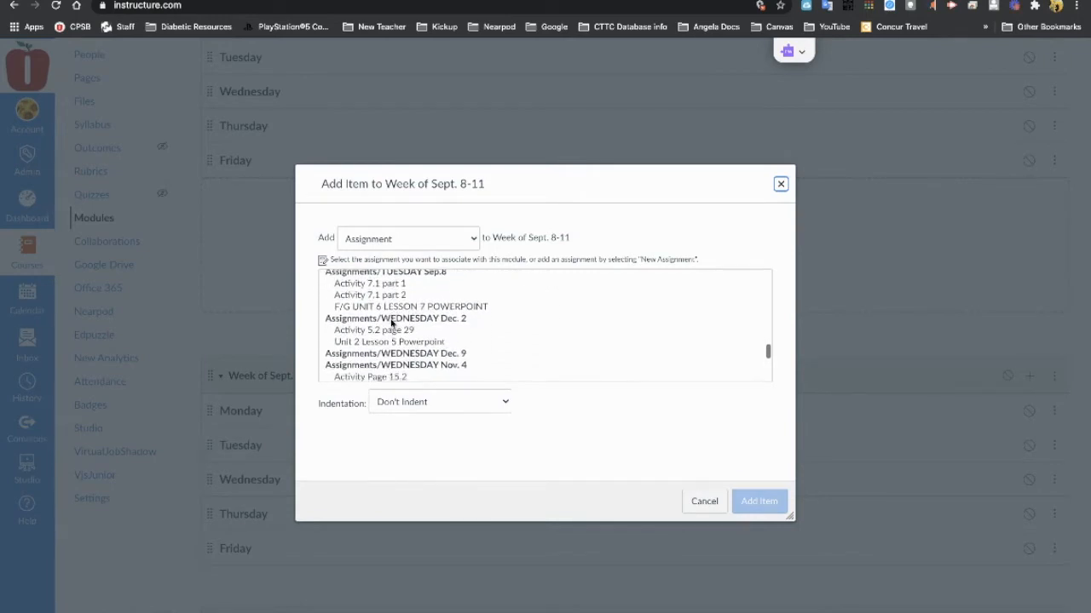
scroll(391, 323, "up", 1)
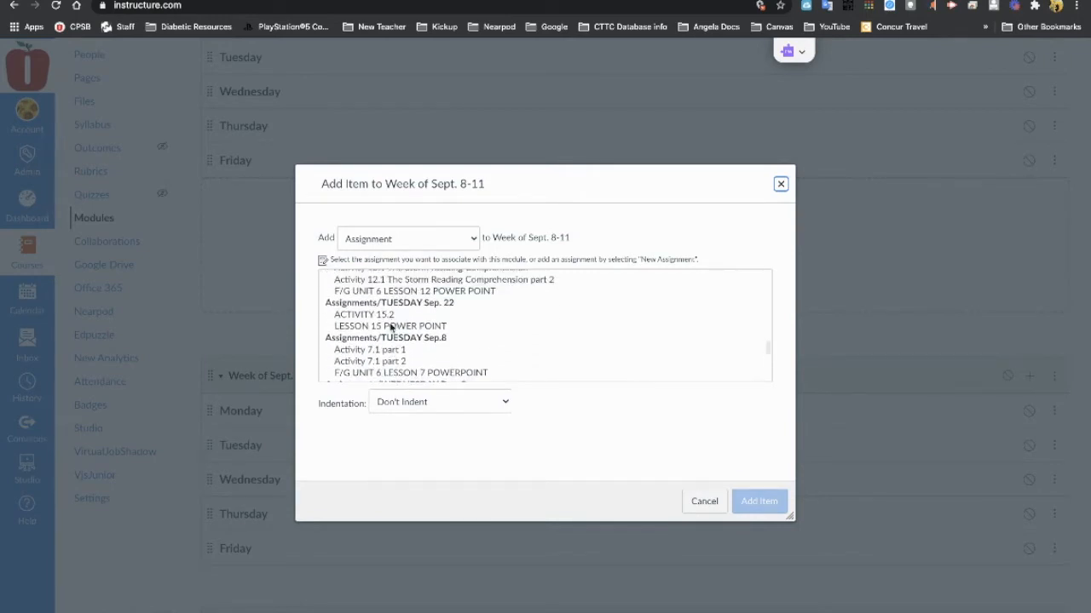
left_click(388, 351)
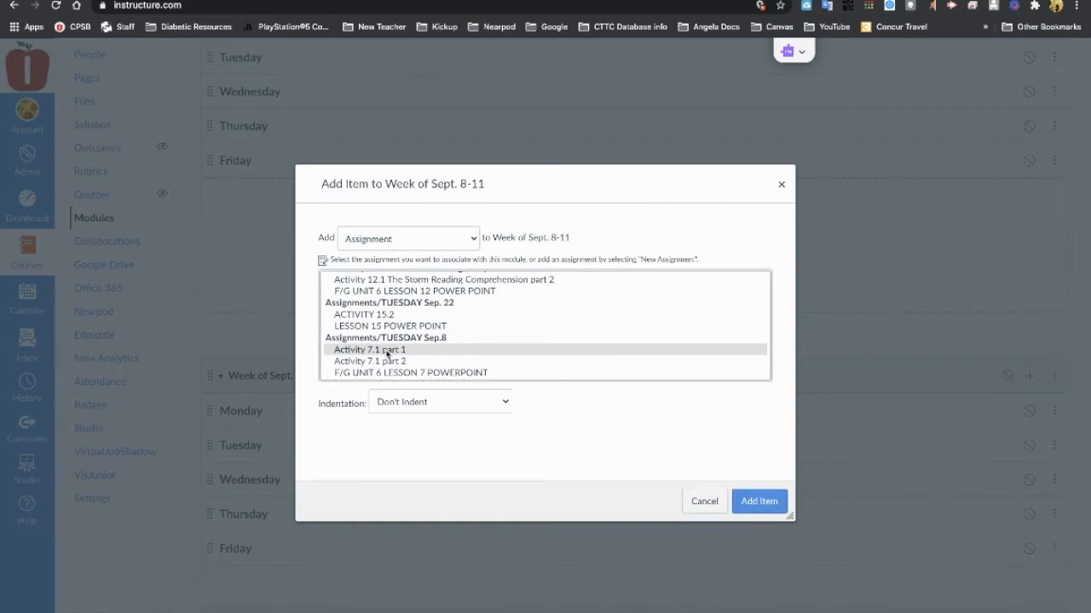
left_click(389, 373, "shift")
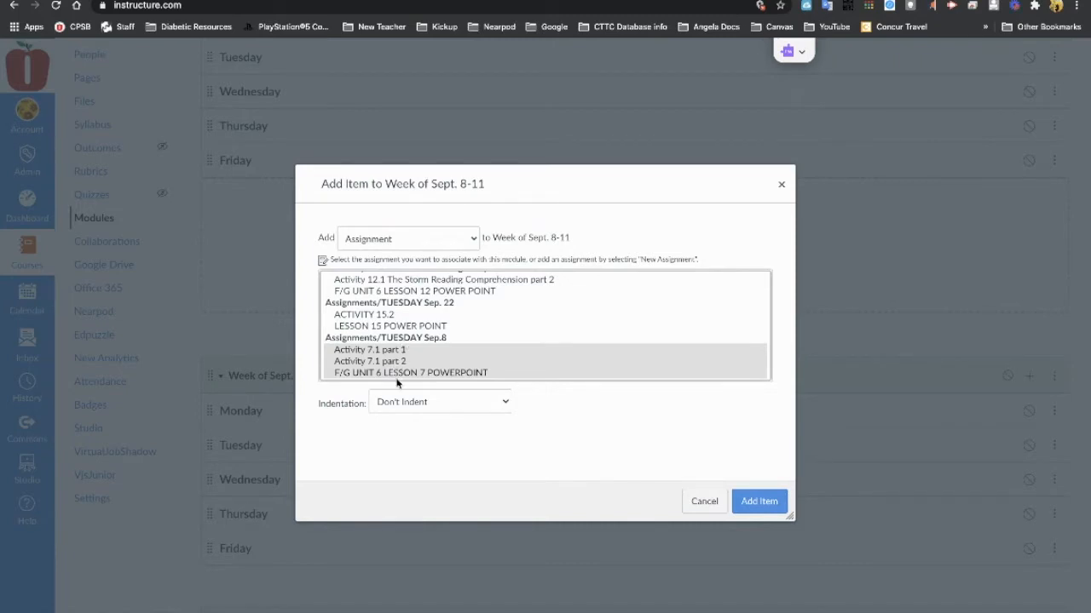
left_click(758, 502)
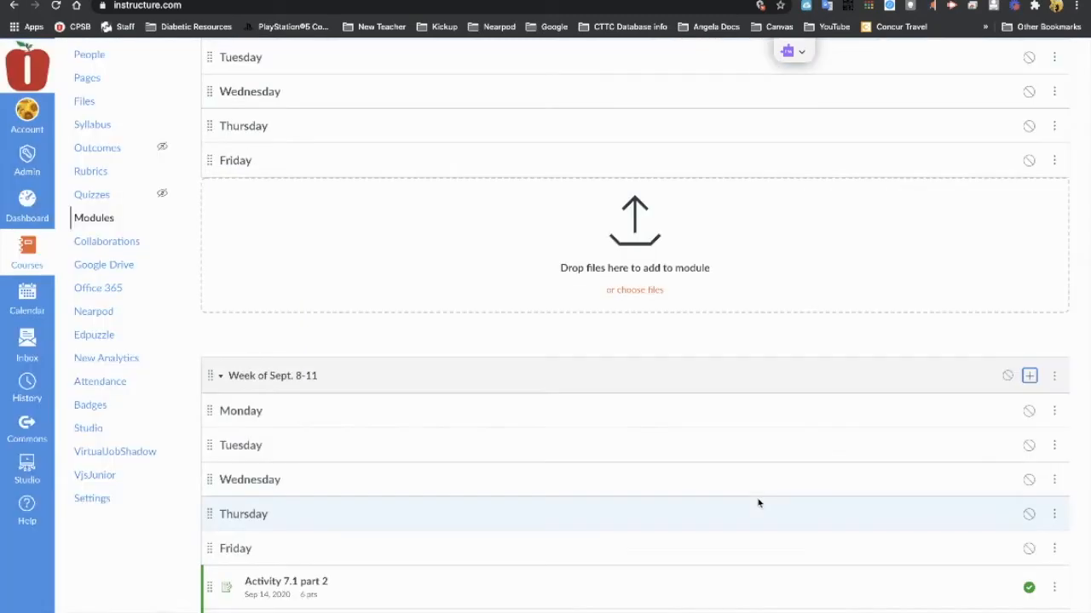
Move "Activity 7.1 part 2", "Activity 7.1 part 1" and "F/G UNIT 6 LESSON 7 POWERPOINT" under the Tuesday header, in that order
scroll(742, 497, "down", 2)
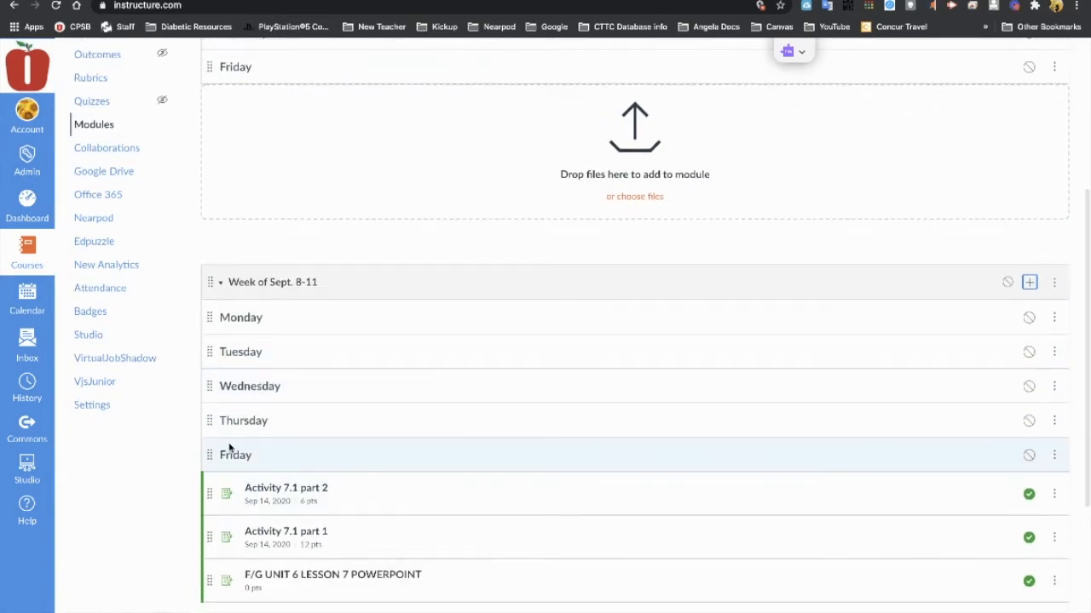
left_click_drag(211, 492, 230, 386)
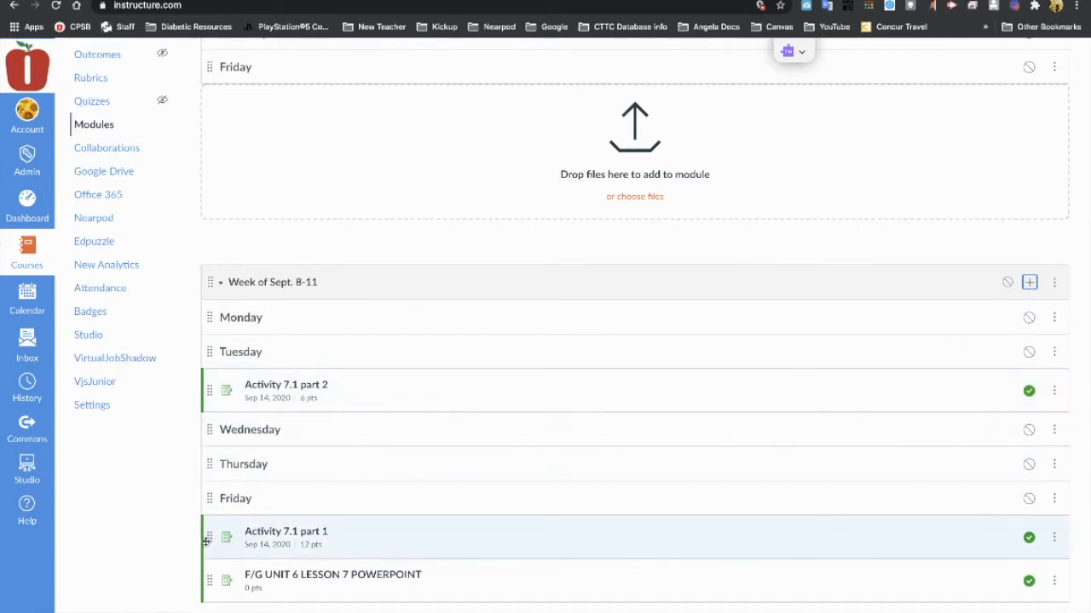
left_click_drag(206, 542, 210, 433)
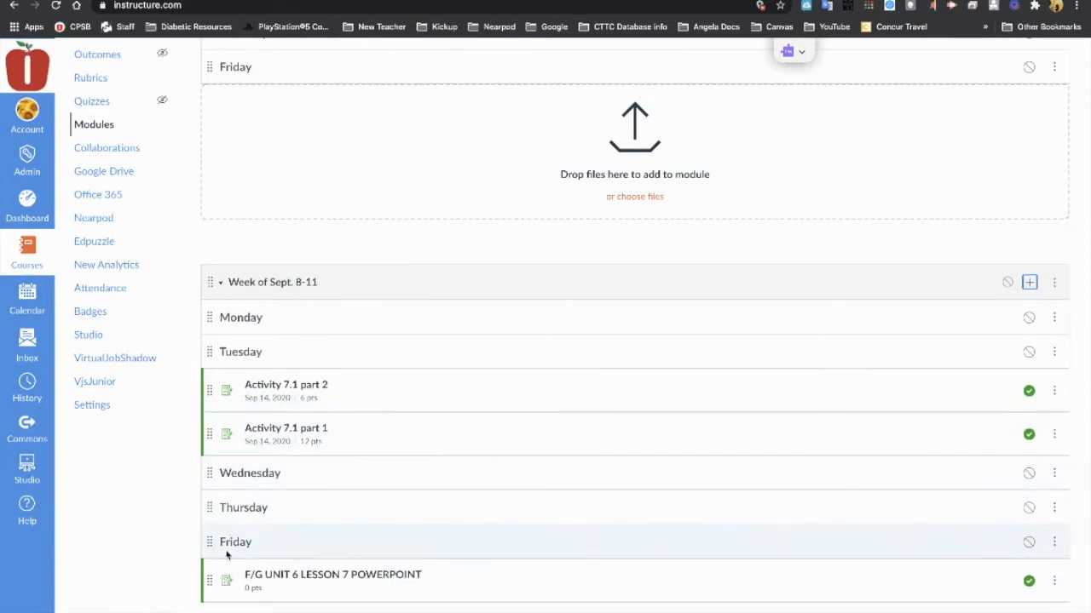
left_click_drag(208, 582, 210, 474)
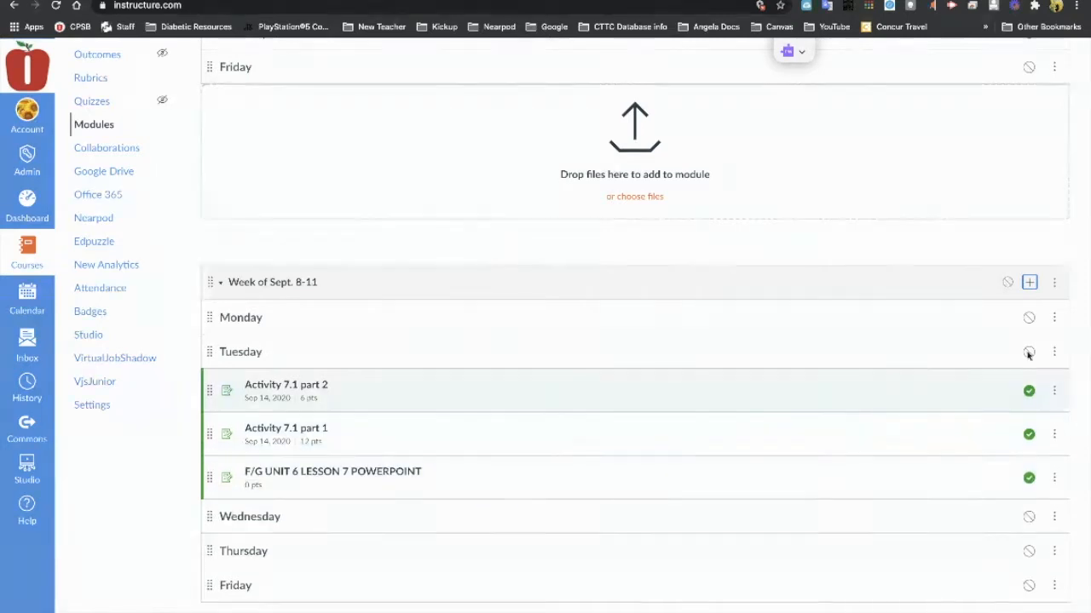
Add "F/G UNIT 6 LESSON 8 POWERPOINT" and both "The Picnic by the River Comprehension Questions" assignments from Wednesday Sep.9 to the "Week of Sept. 8-11" module
left_click(1028, 284)
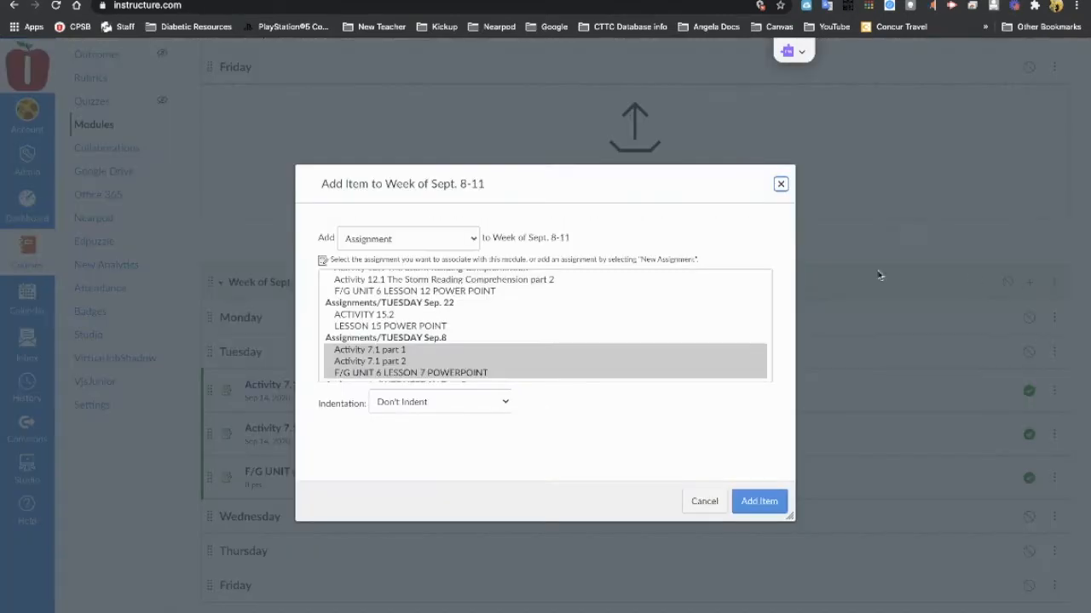
scroll(392, 335, "down", 5)
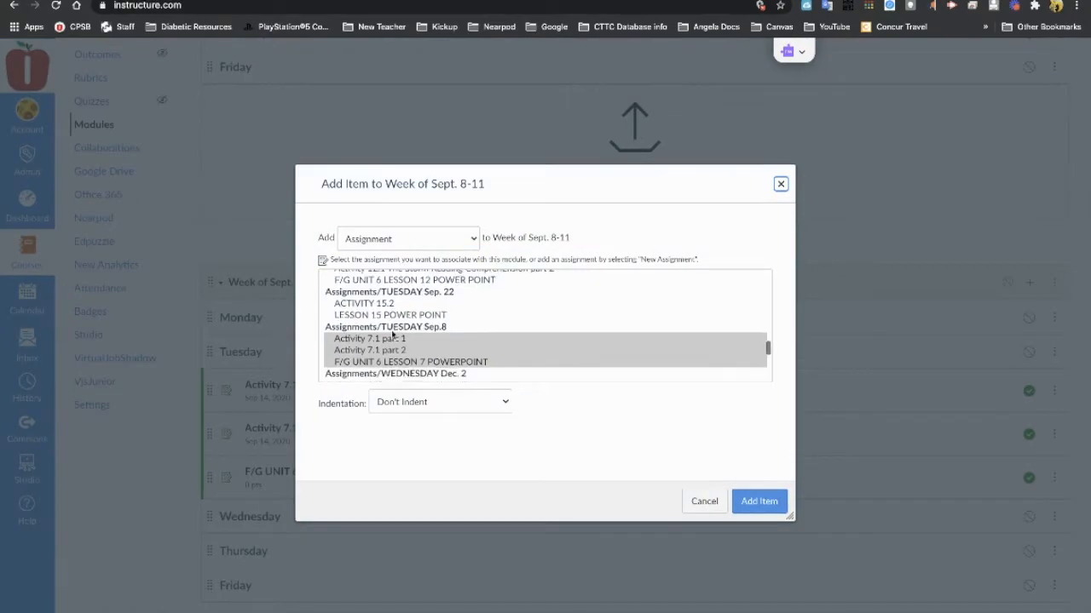
scroll(392, 335, "down", 6)
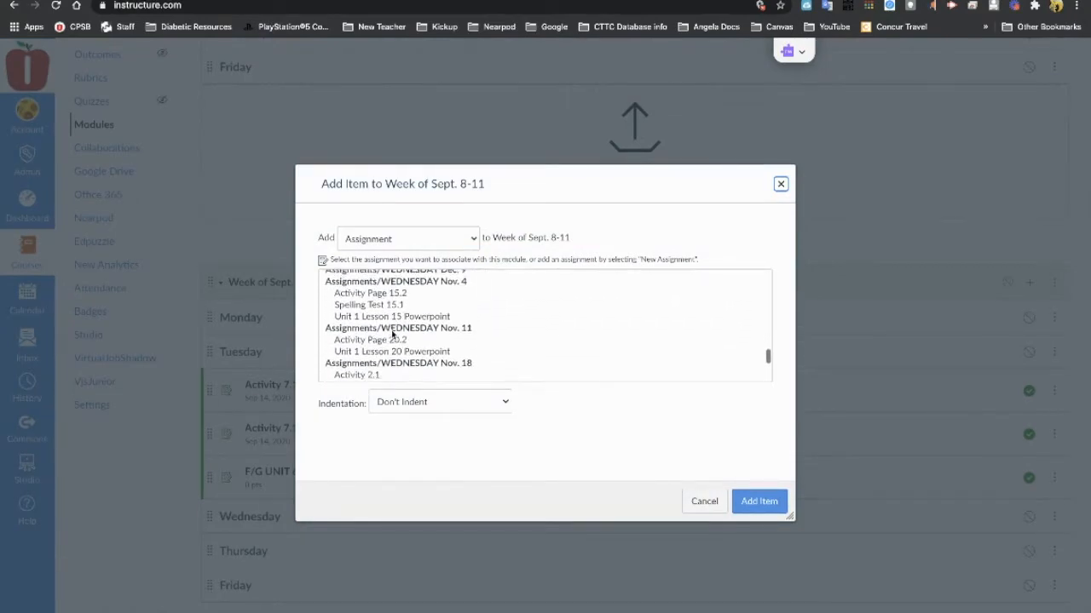
scroll(392, 335, "down", 6)
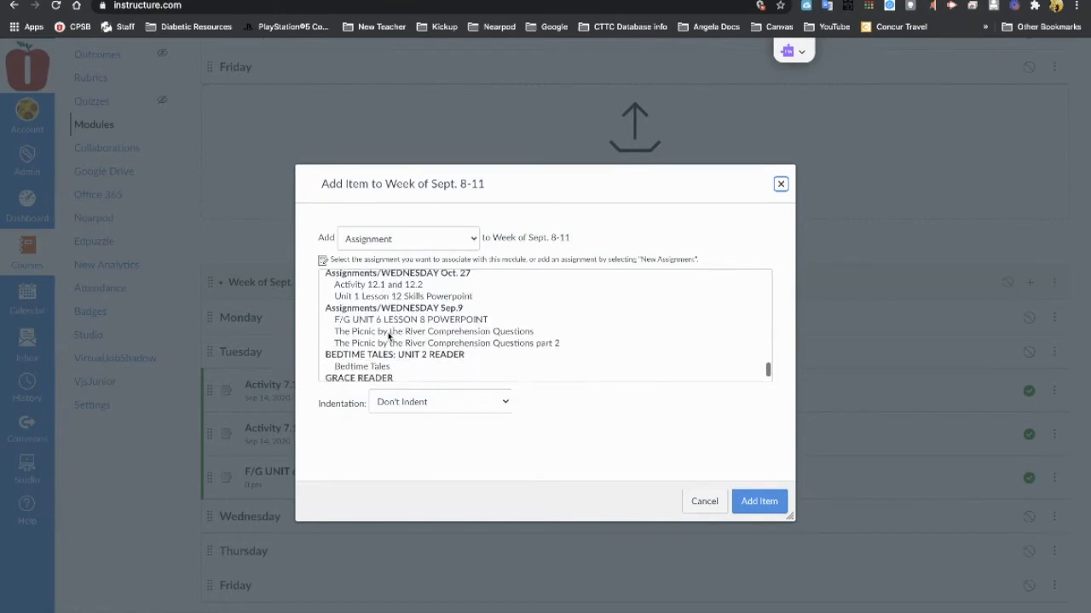
left_click(384, 320)
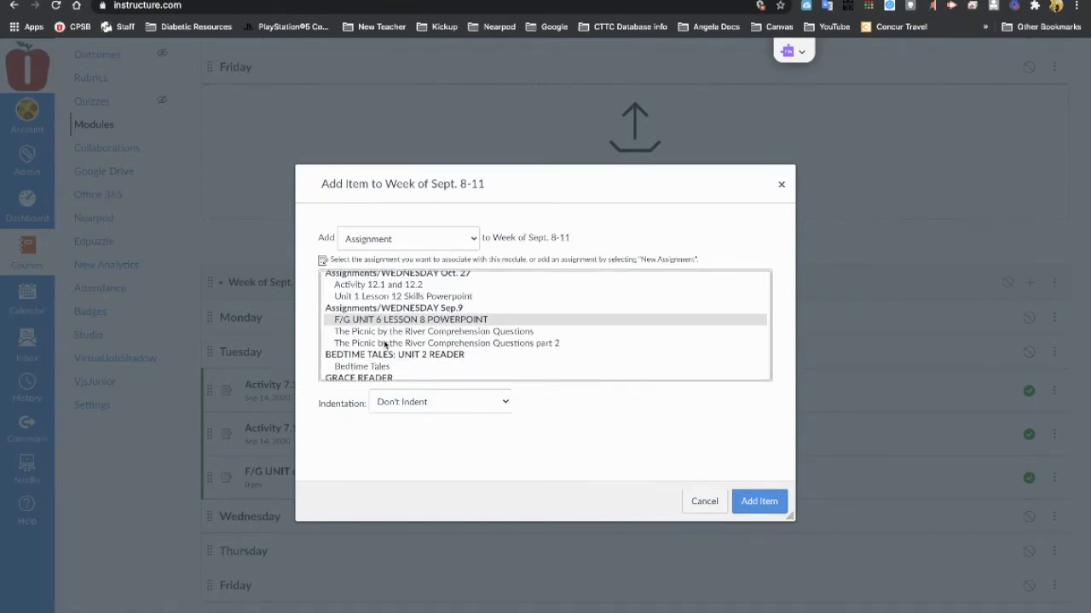
left_click(385, 344, "shift")
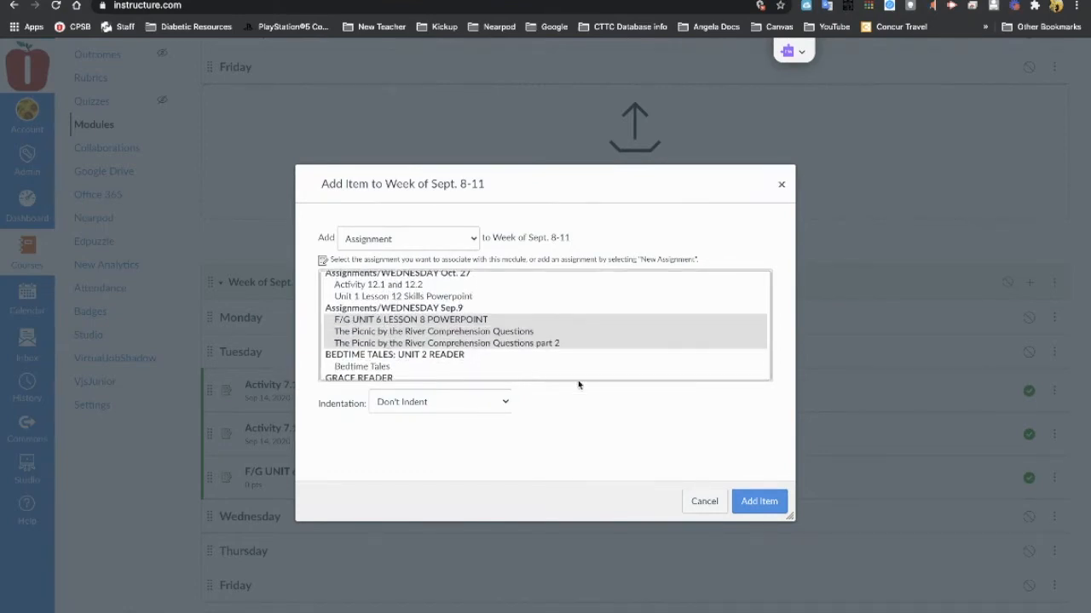
left_click(757, 503)
Move both "The Picnic by the River Comprehension Questions" assignments under the Wednesday header, with "F/G UNIT 6 LESSON 8 POWERPOINT" between them
scroll(514, 520, "down", 2)
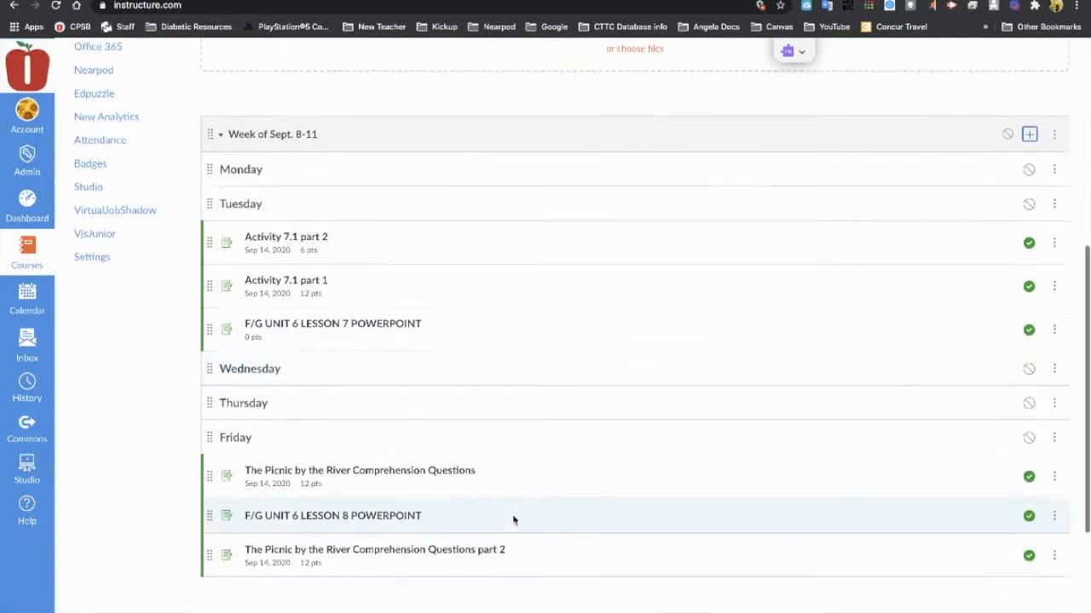
left_click_drag(211, 460, 212, 382)
left_click_drag(210, 499, 211, 429)
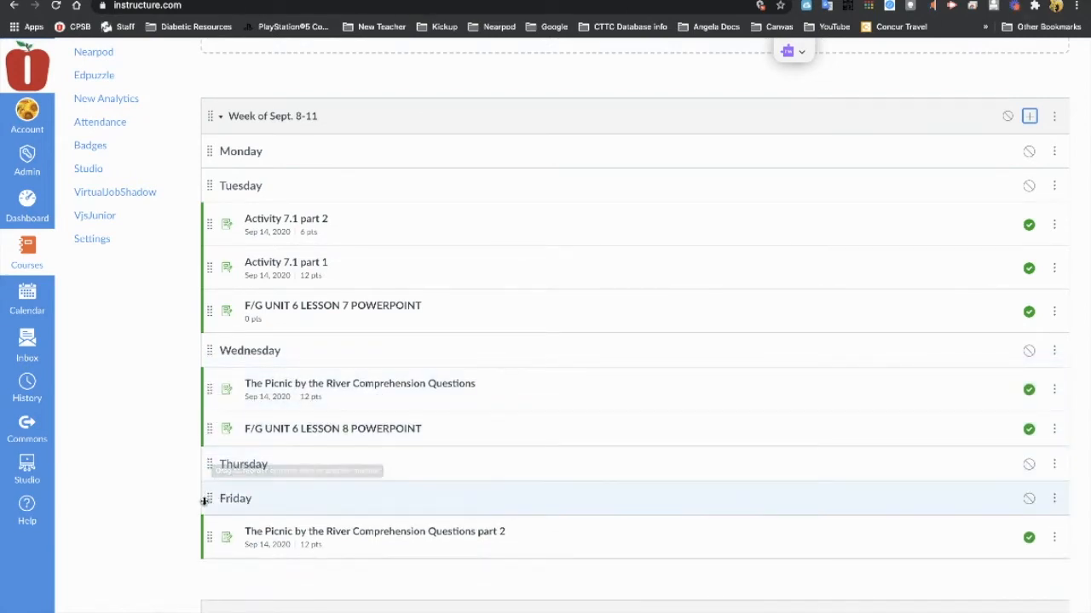
left_click_drag(207, 534, 212, 460)
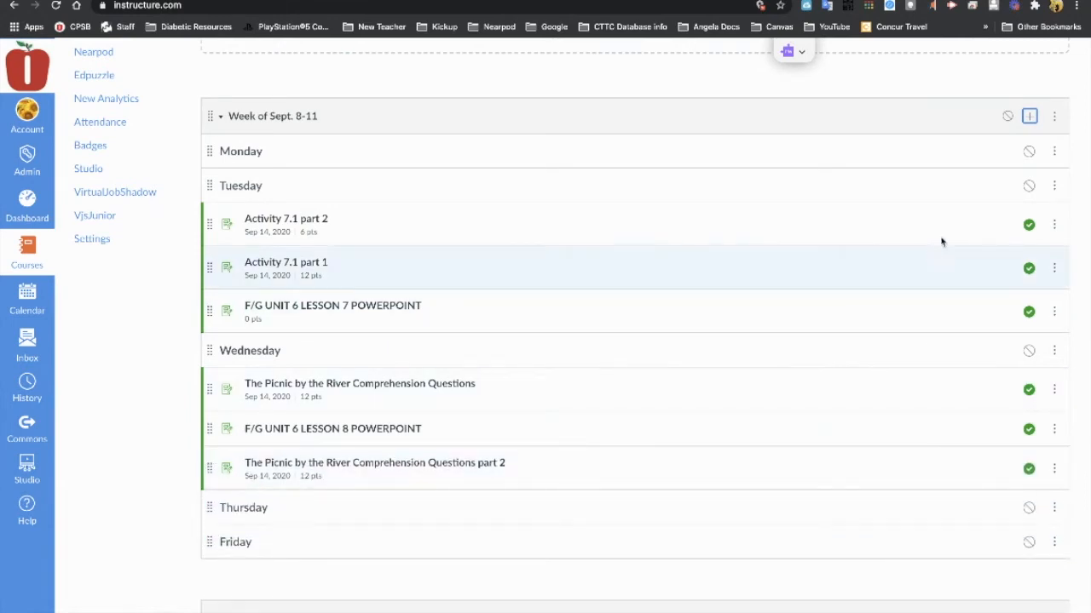
Add the Thursday Sep.10 assignments "Ants", "Activity 9.1" and "F/G UNIT 6 LESSON 9 POWERPOINT" to the "Week of Sept. 8-11" module
left_click(1026, 118)
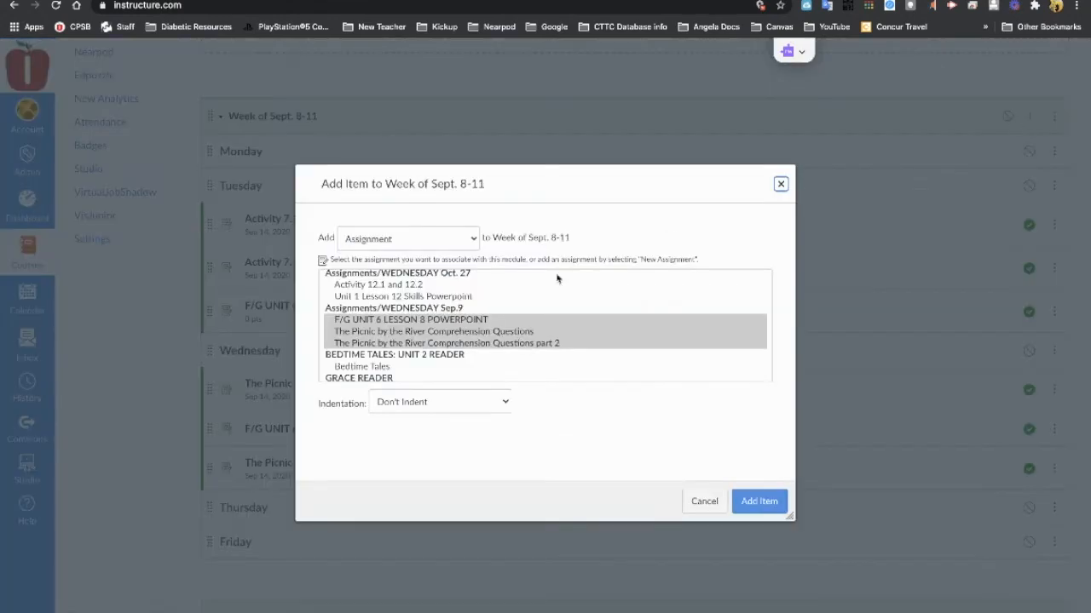
scroll(496, 333, "up", 10)
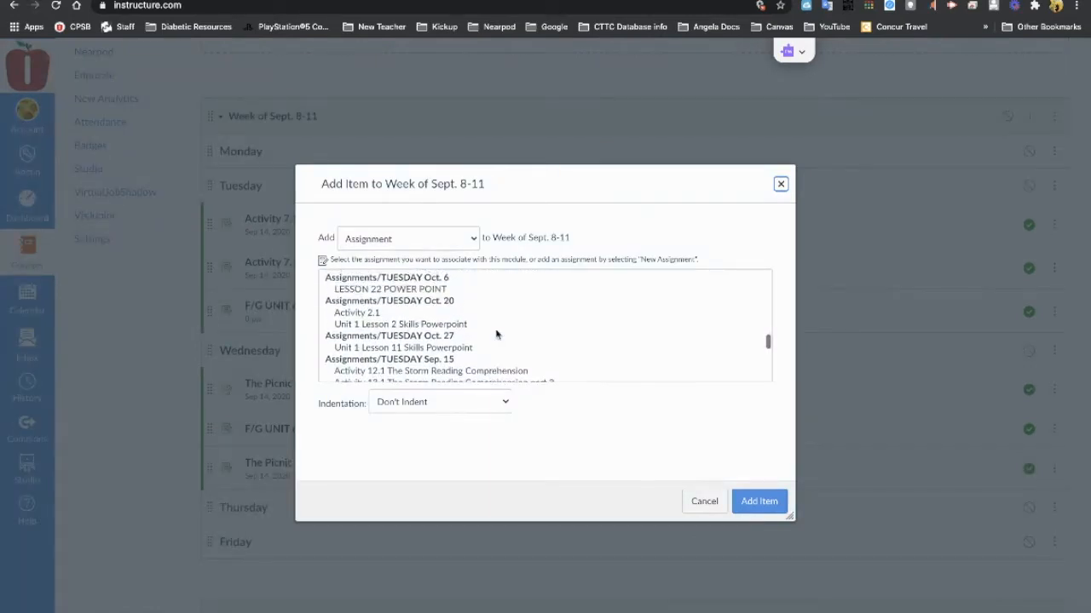
scroll(496, 333, "up", 10)
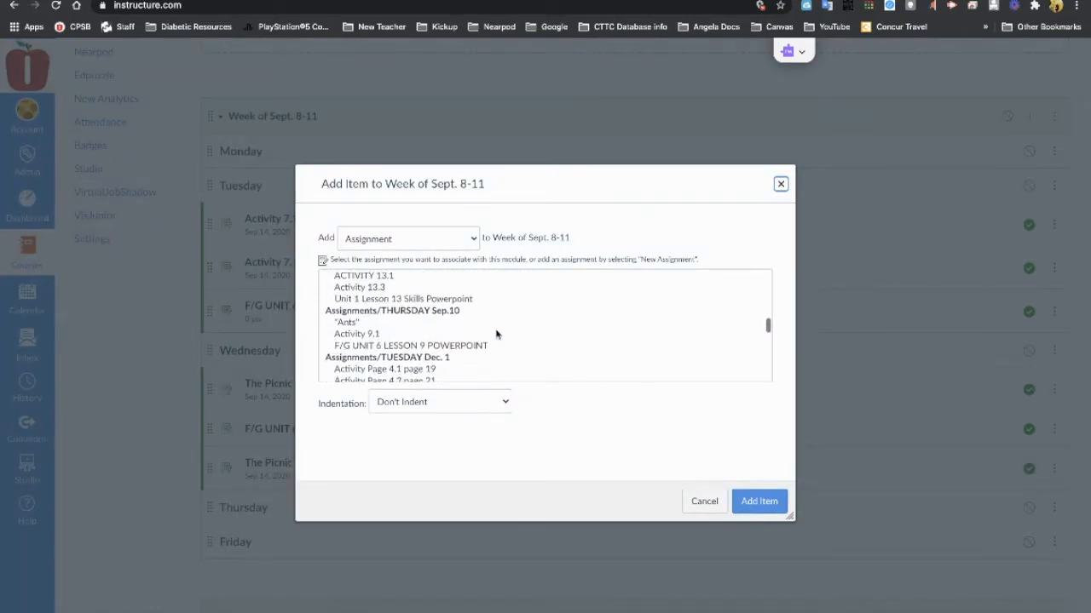
scroll(497, 333, "down", 3)
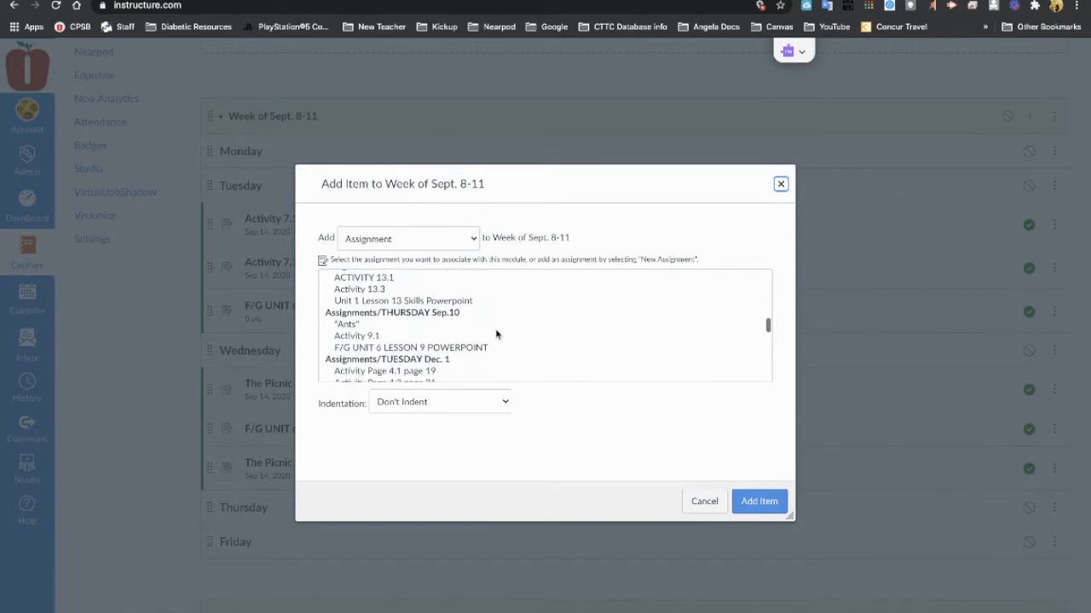
left_click(347, 322)
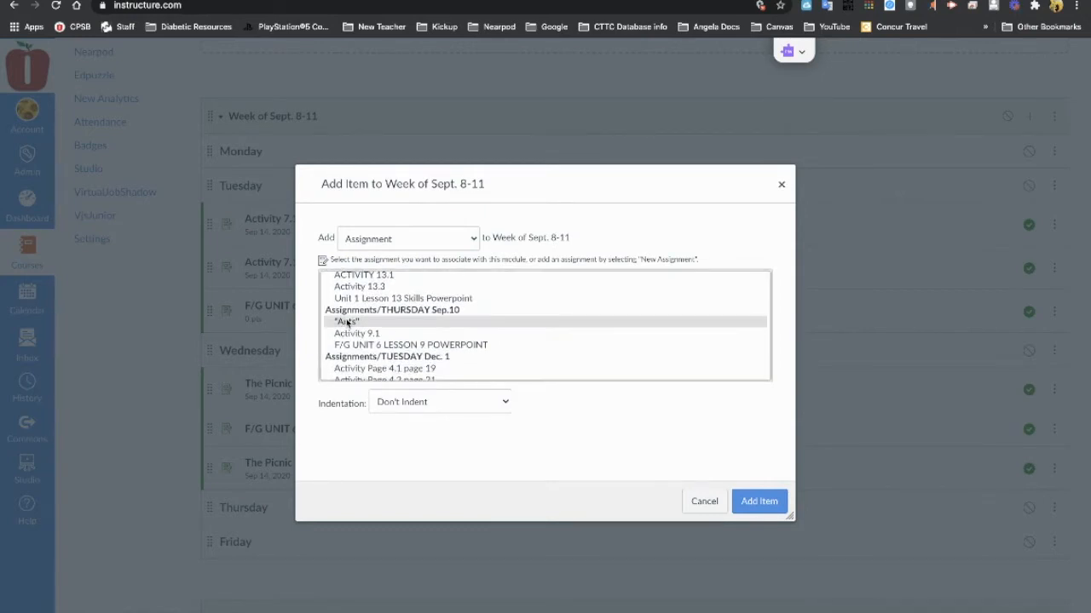
left_click(349, 346, "shift")
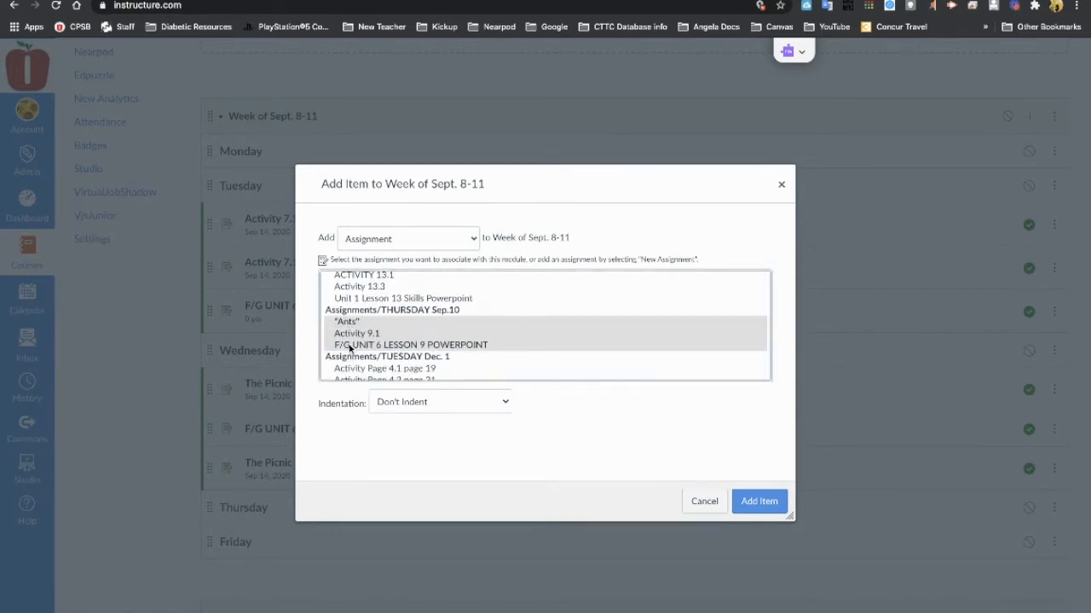
left_click(760, 502)
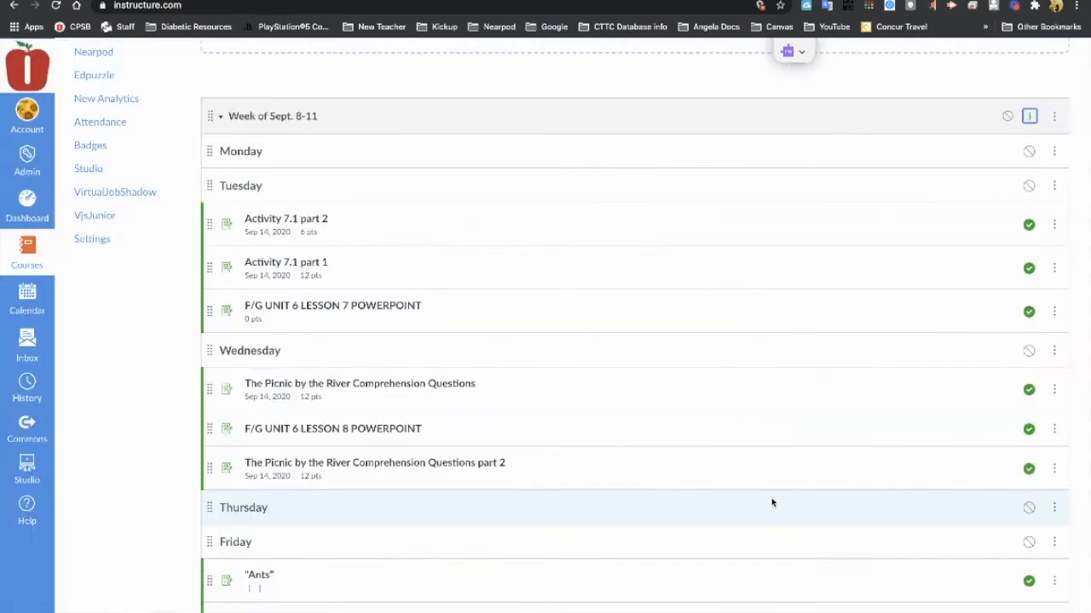
Move "Ants", "Activity 9.1" and "F/G UNIT 6 LESSON 9 POWERPOINT" under the Thursday header, in that order
scroll(329, 470, "down", 3)
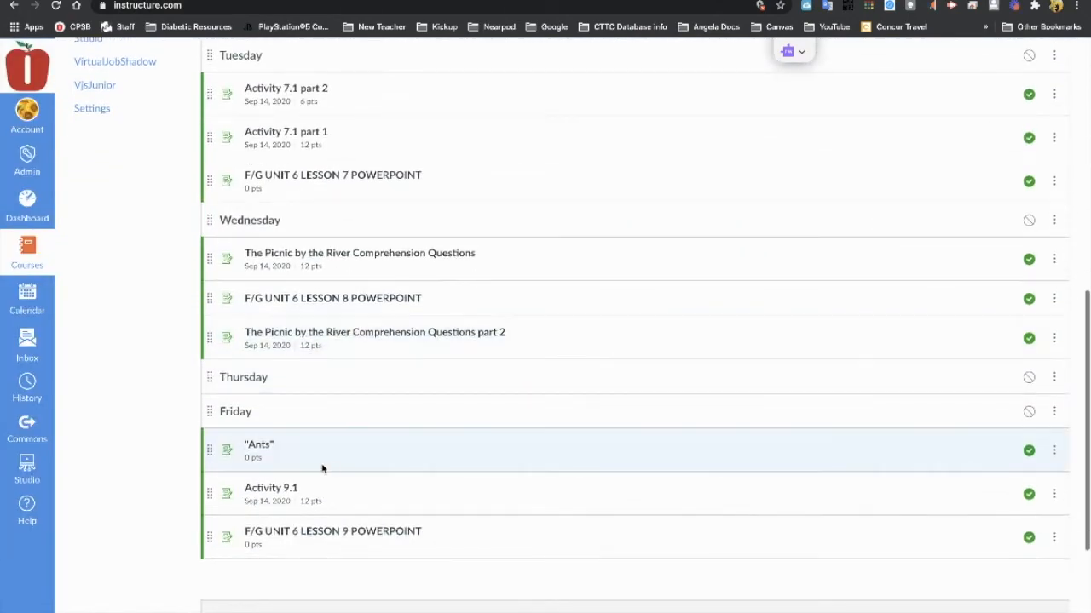
left_click_drag(208, 452, 210, 411)
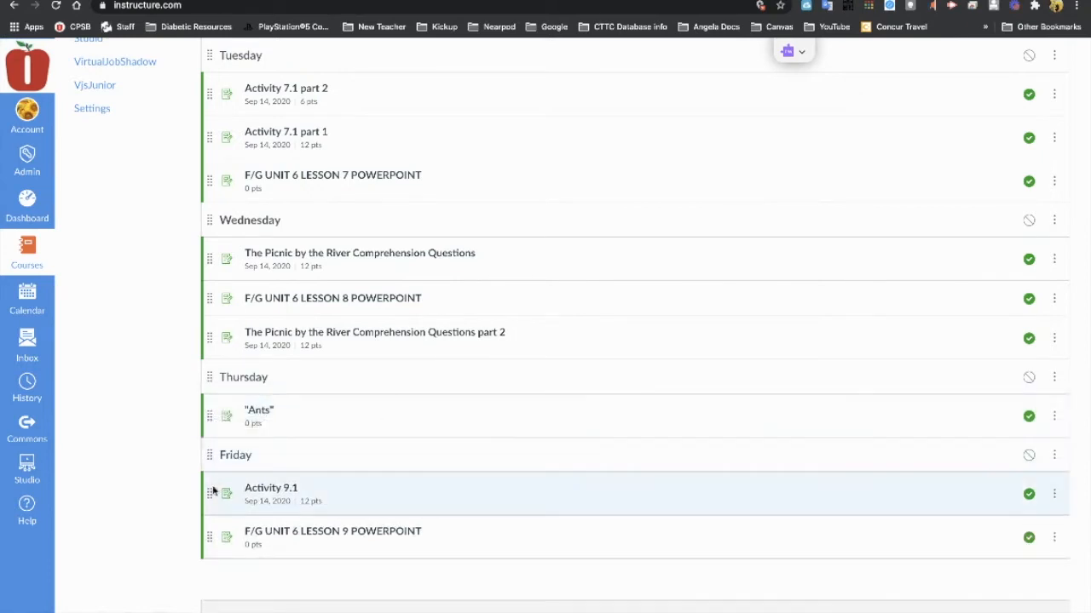
left_click_drag(211, 493, 211, 455)
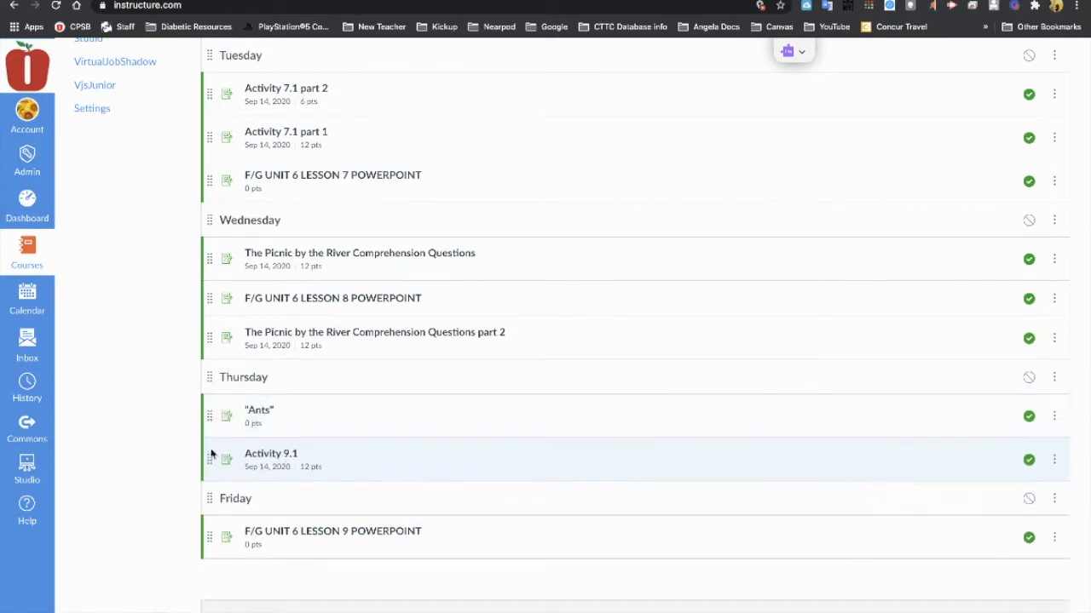
left_click_drag(211, 530, 211, 497)
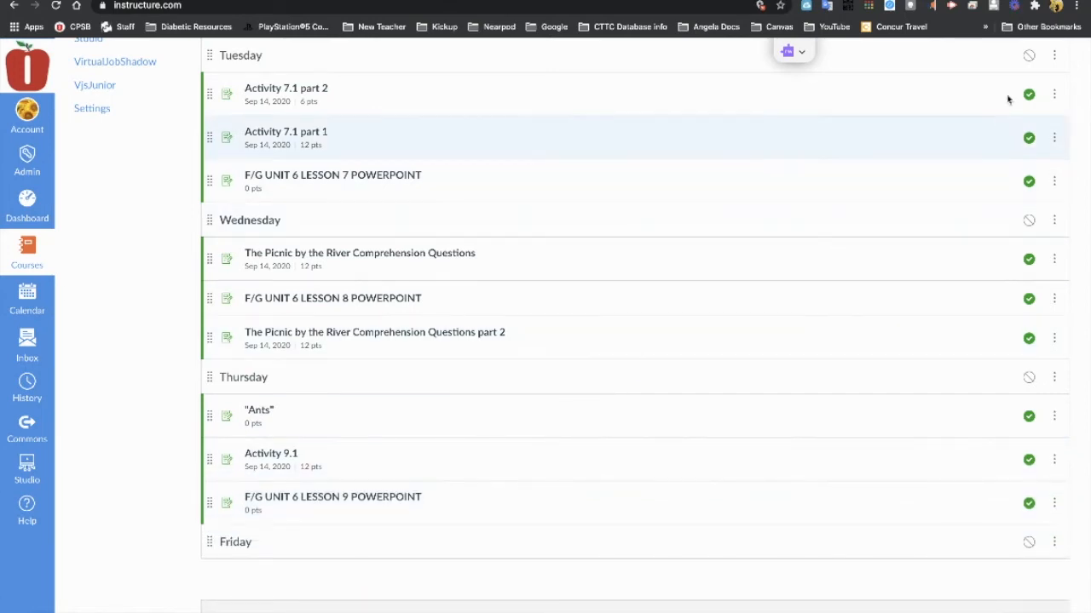
Add the Friday Sep.11 assignments "Activity 10.2", "Activity 10.3", "F/G UNIT 6 LESSON 10 POWER POINT" and "SPELLING WORDS" to the "Week of Sept. 8-11" module
scroll(974, 117, "up", 3)
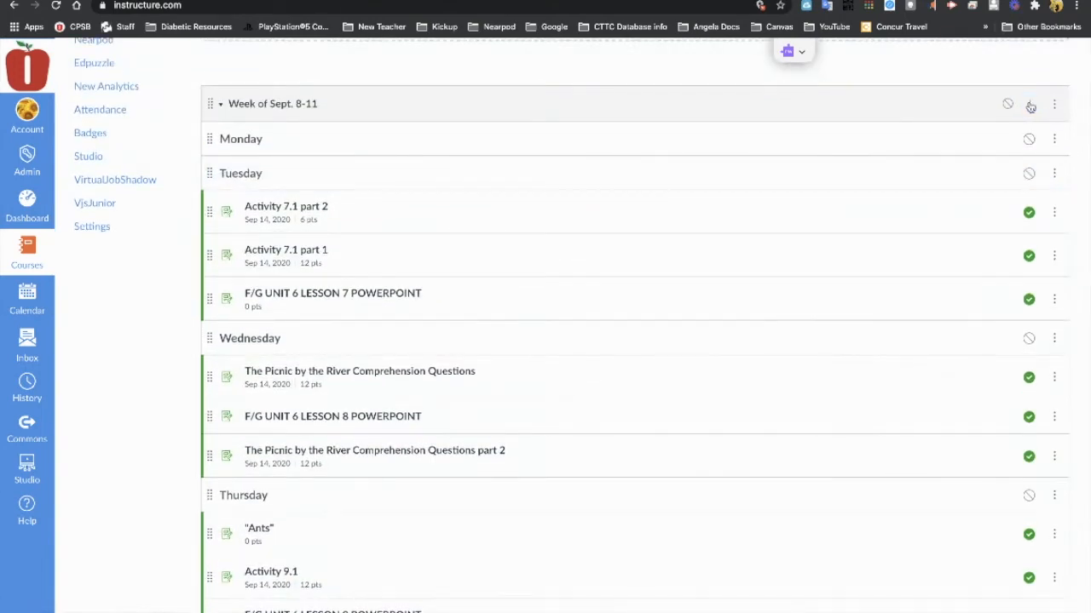
left_click(1028, 104)
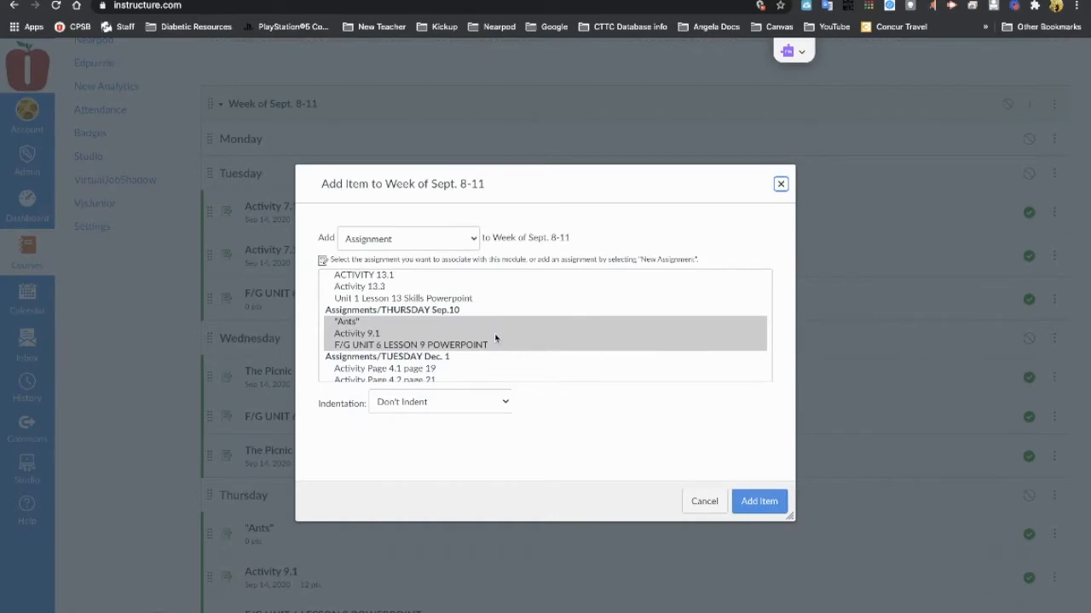
scroll(494, 338, "down", 2)
scroll(494, 338, "up", 5)
left_click(364, 322)
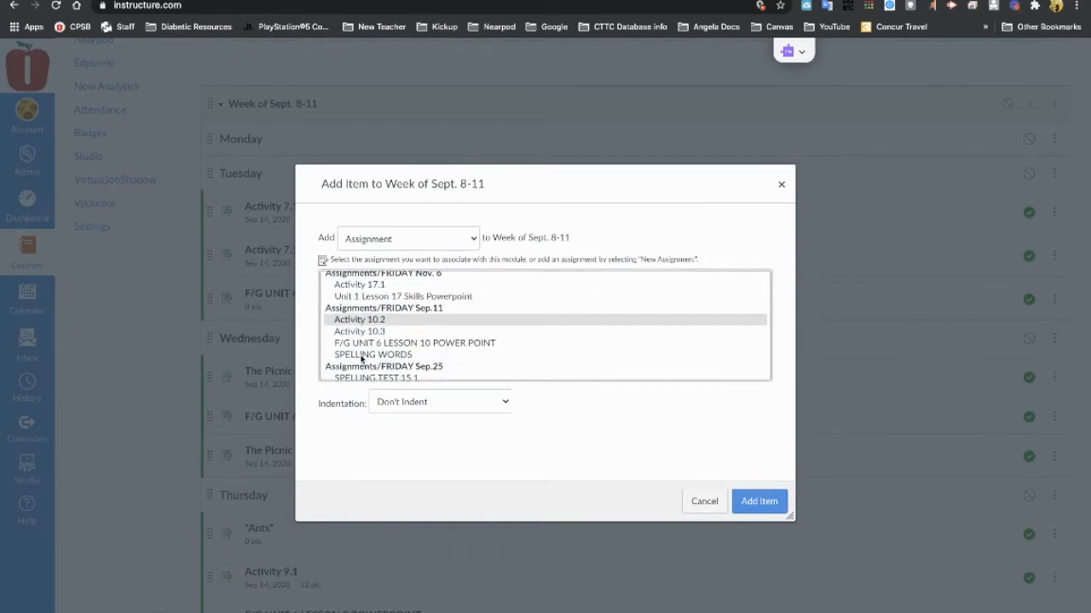
left_click(362, 354, "shift")
left_click(757, 500)
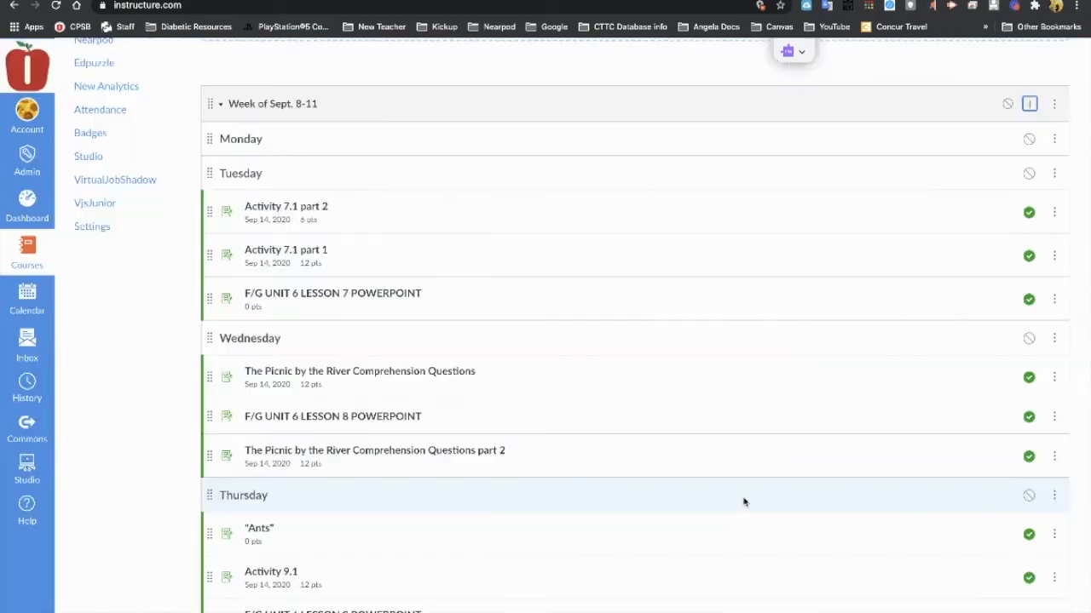
scroll(501, 491, "down", 4)
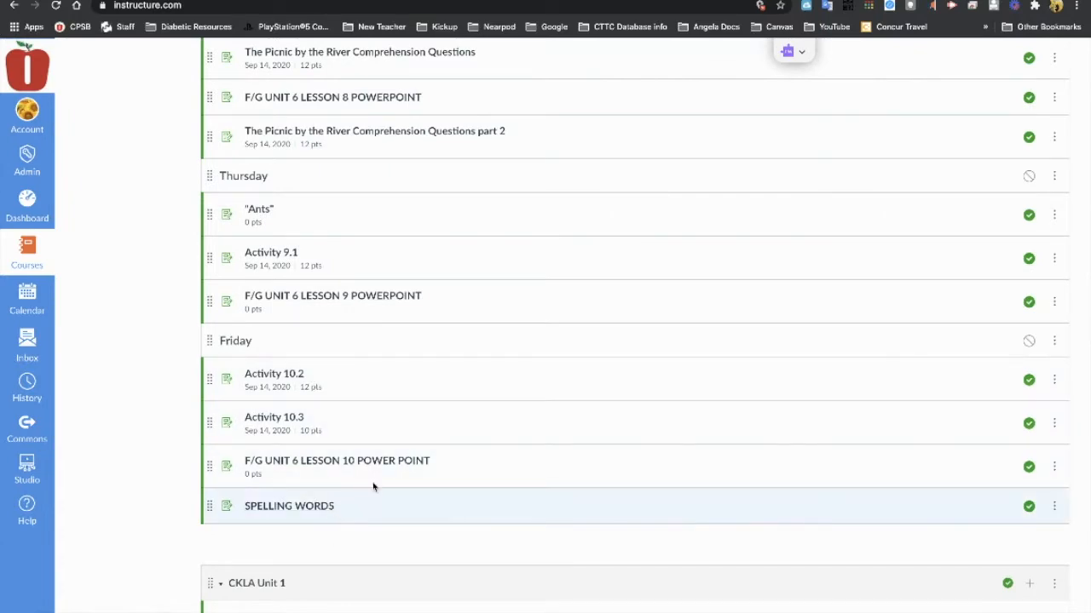
Duplicate the "Template Week of" module
scroll(482, 360, "up", 4)
scroll(483, 362, "up", 5)
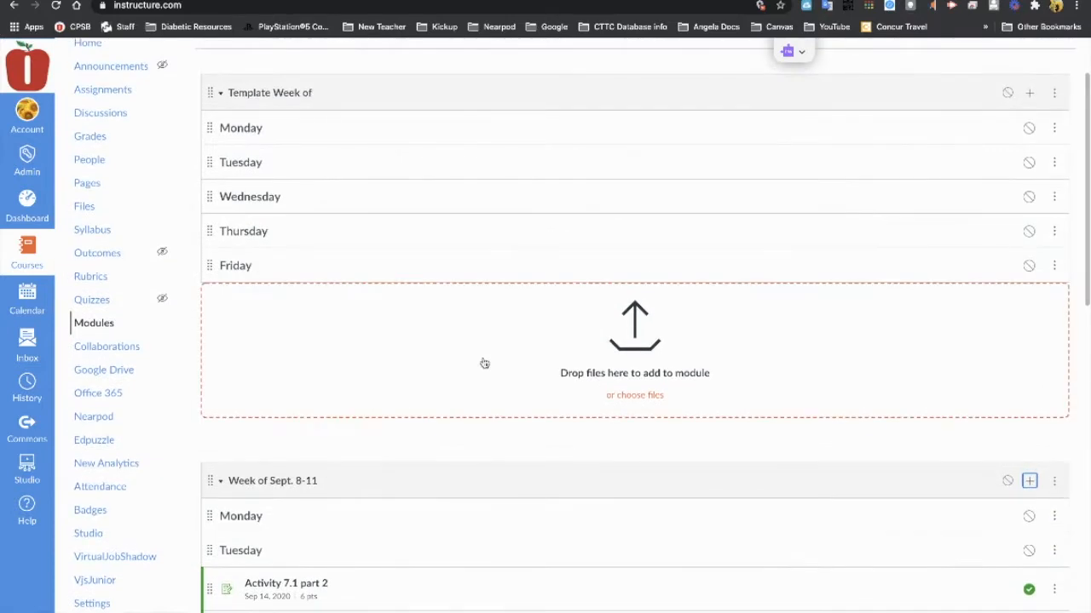
scroll(484, 364, "up", 1)
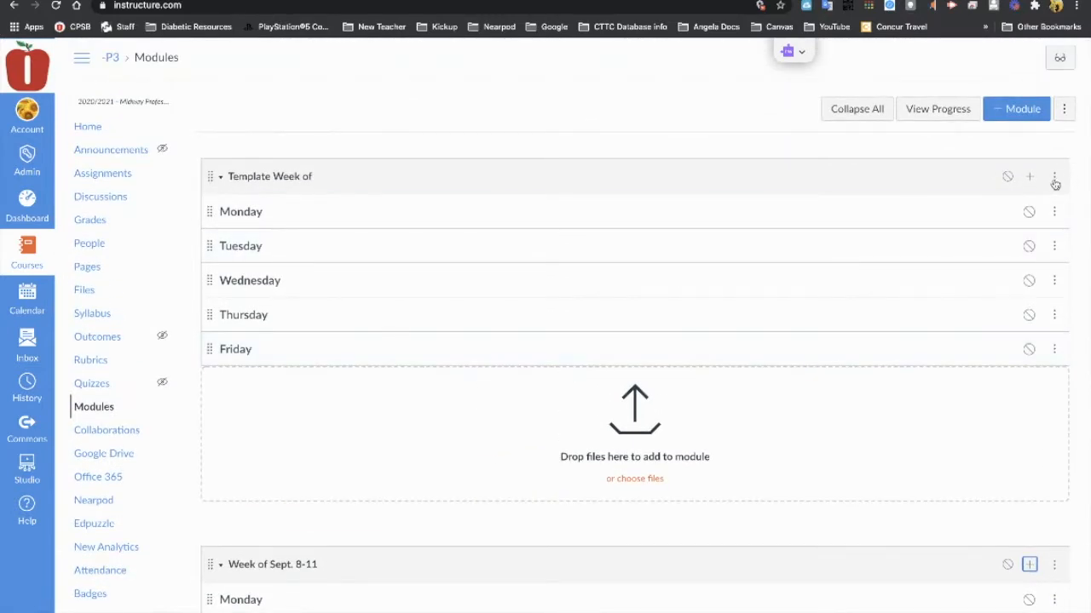
left_click(1054, 178)
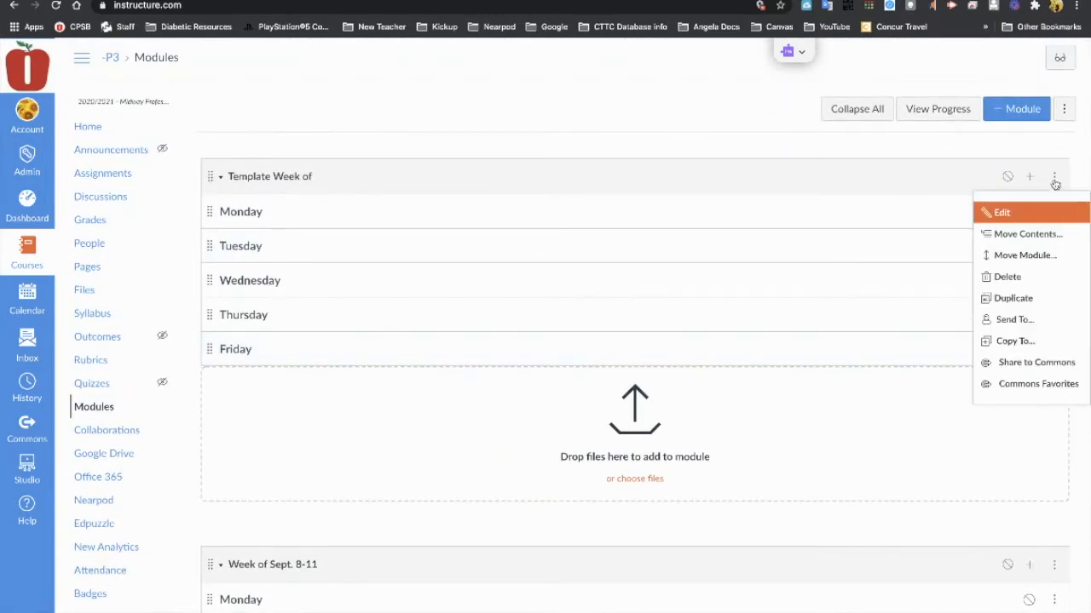
left_click(1012, 298)
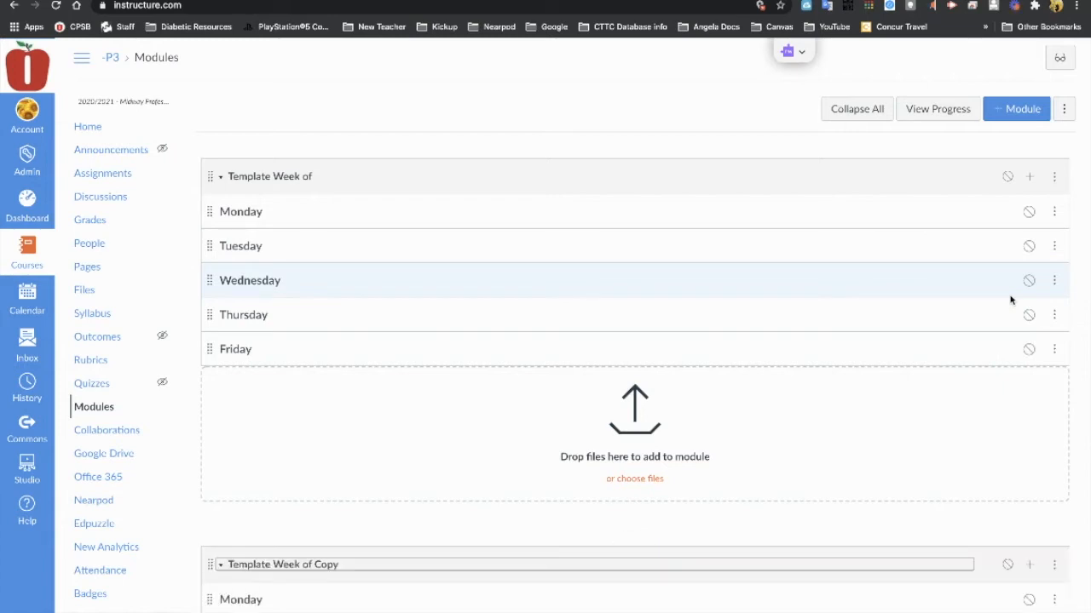
Rename the duplicated template module as "Week of Sept 14-18"
left_click(1054, 565)
left_click(1012, 605)
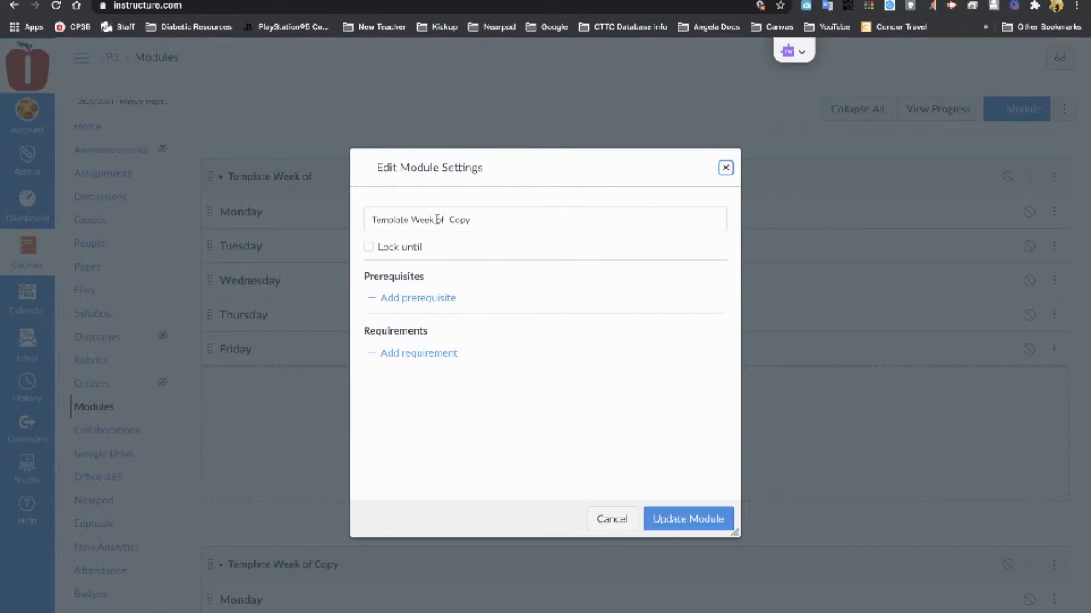
left_click_drag(412, 220, 338, 225)
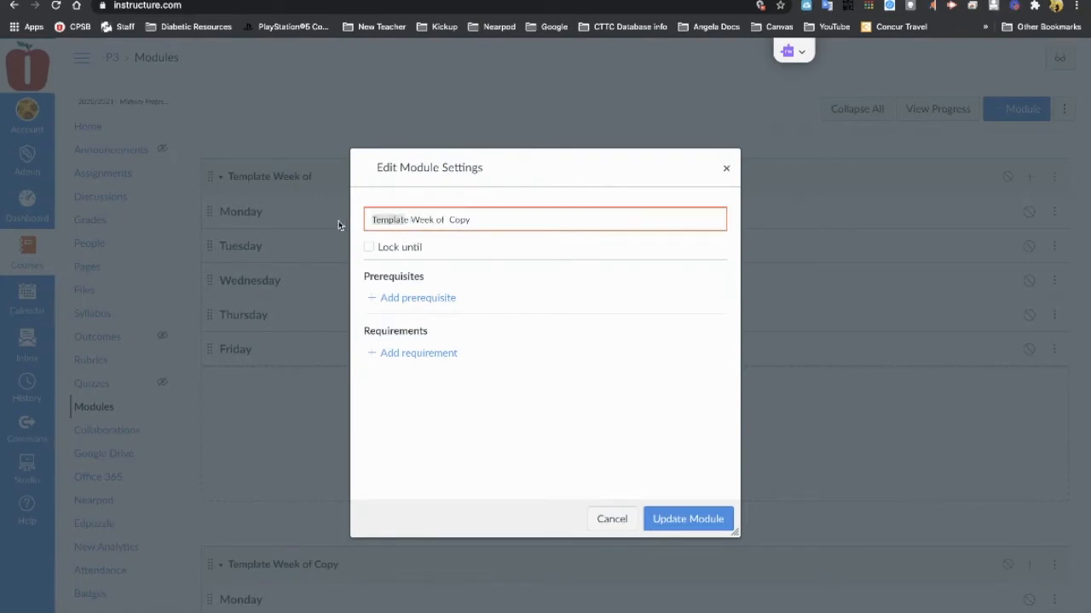
left_click_drag(410, 220, 366, 218)
key("BackSpace")
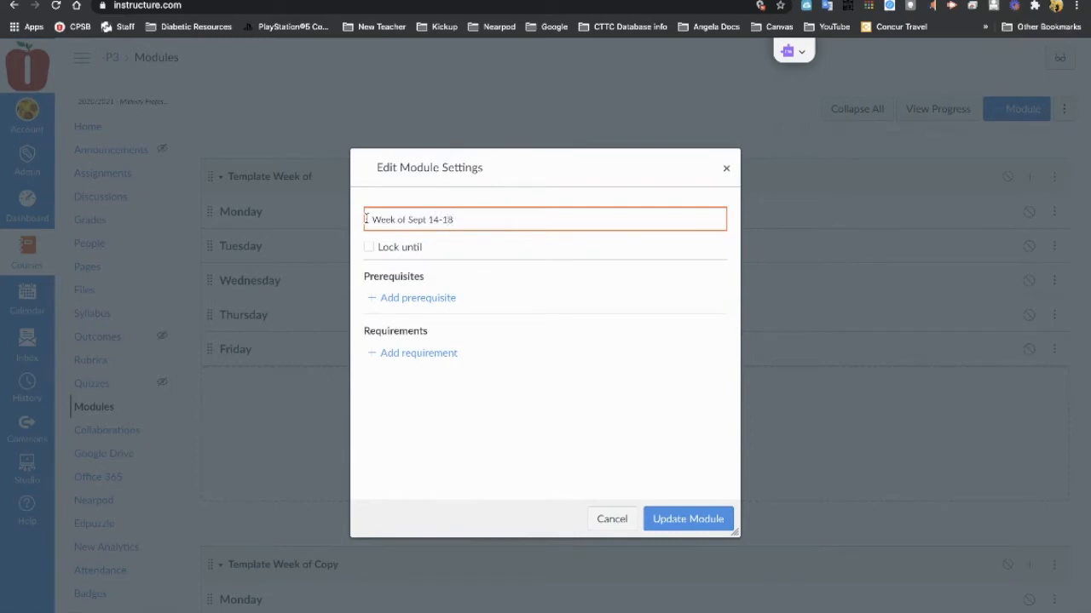
left_click(692, 521)
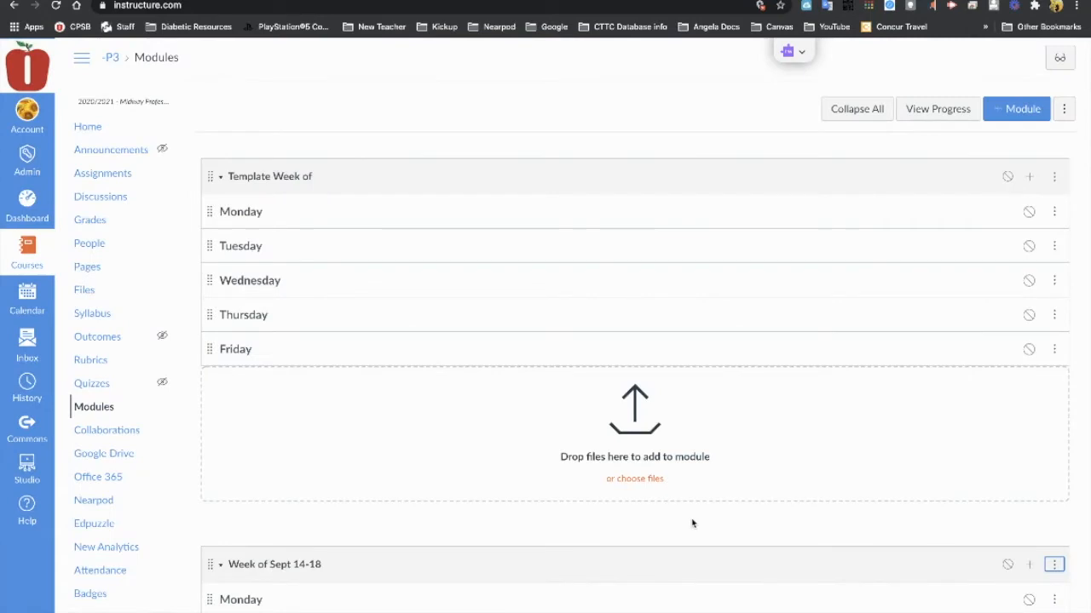
Publish the "Week of Sept. 8-11" module with its contents, but unpublish its empty Monday header
scroll(692, 523, "down", 4)
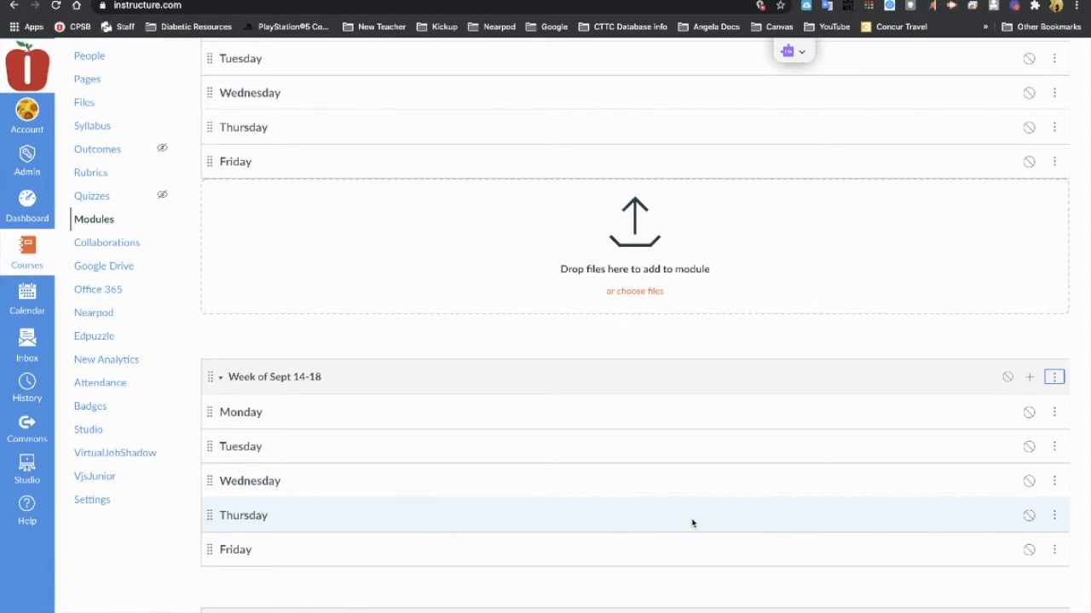
scroll(692, 523, "down", 3)
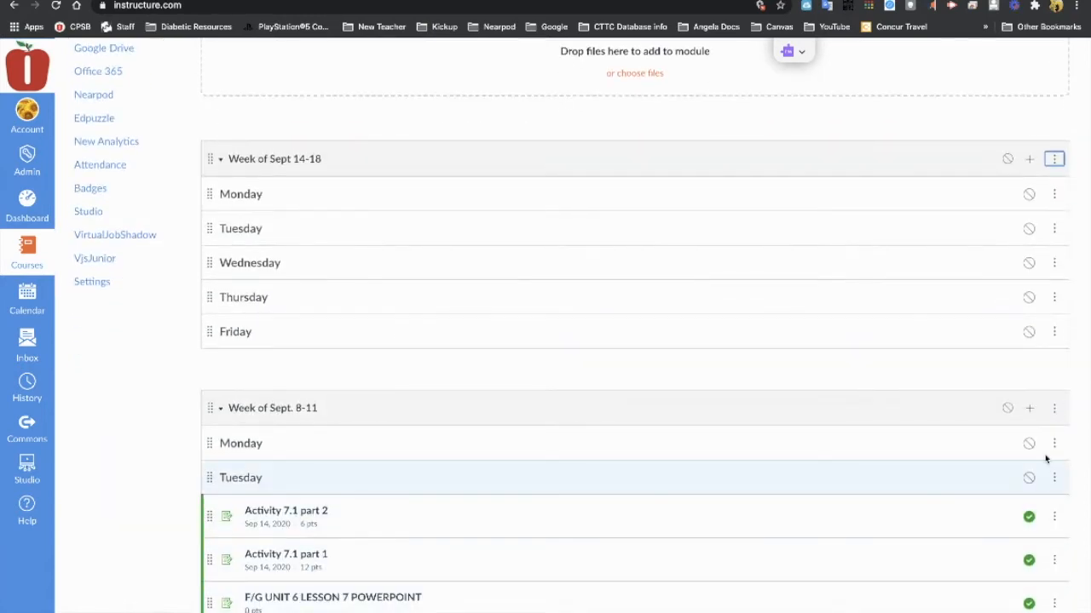
left_click(1007, 408)
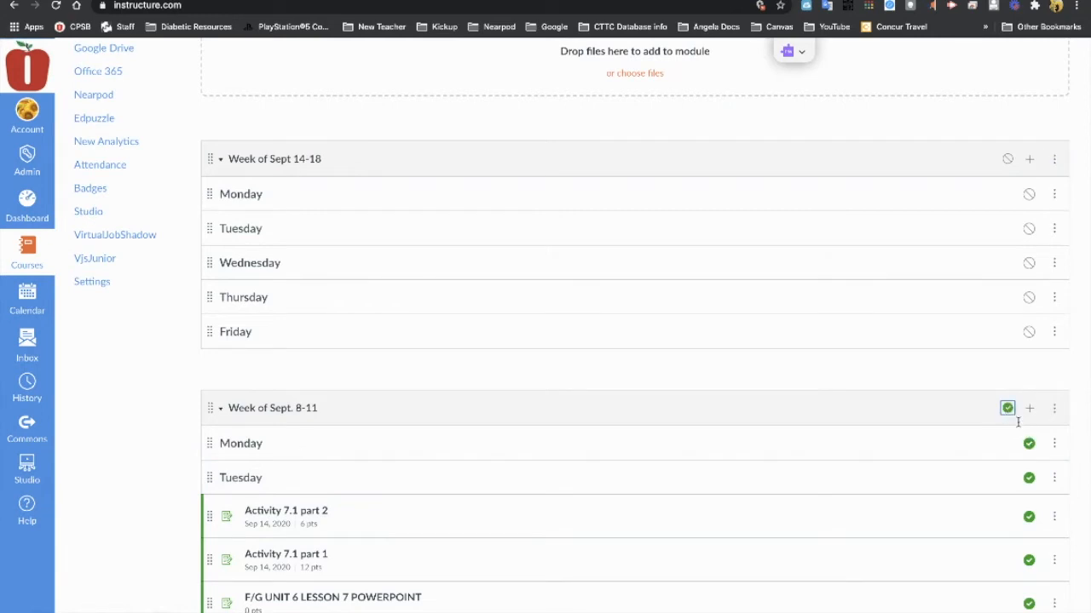
left_click(1027, 442)
scroll(1012, 546, "down", 5)
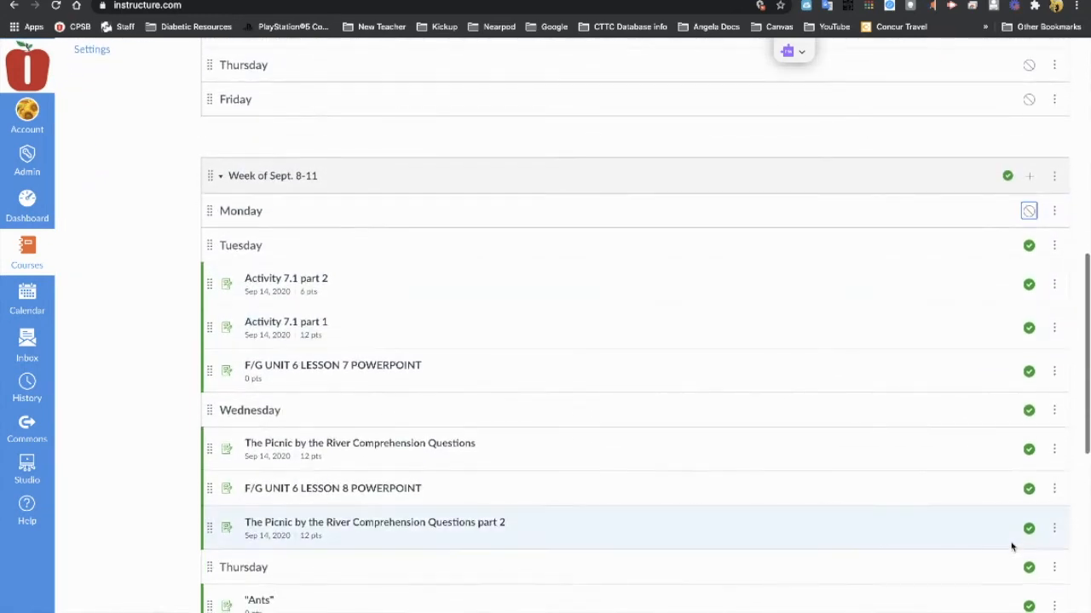
scroll(1011, 546, "up", 10)
Examine the pages, quizzes and files that can be added to the "Week of Sept 14-18" module, without adding any item
scroll(1012, 547, "down", 1)
scroll(1011, 546, "down", 1)
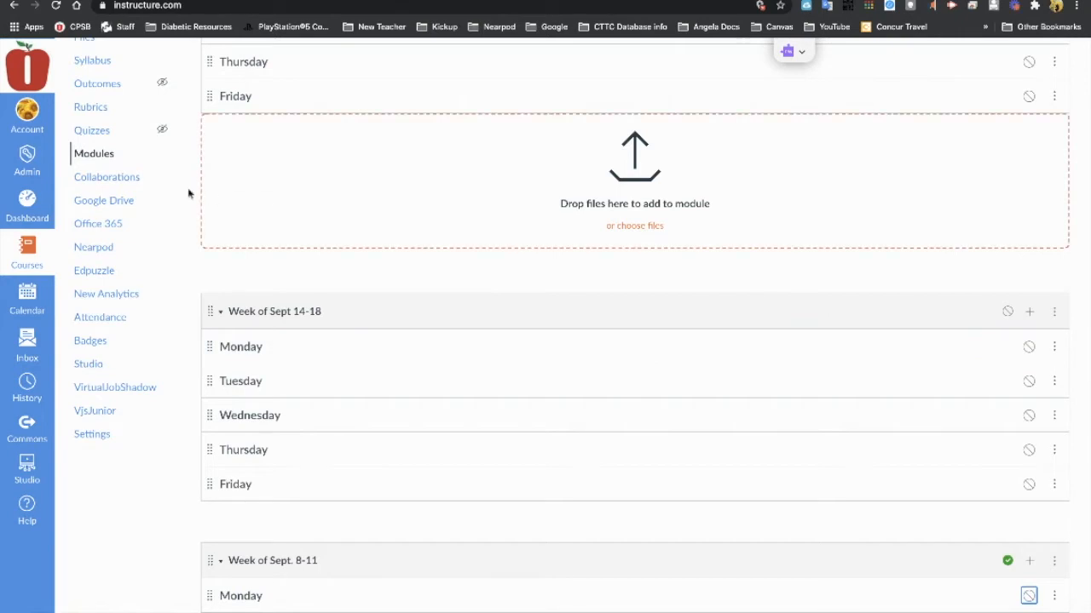
left_click(1030, 311)
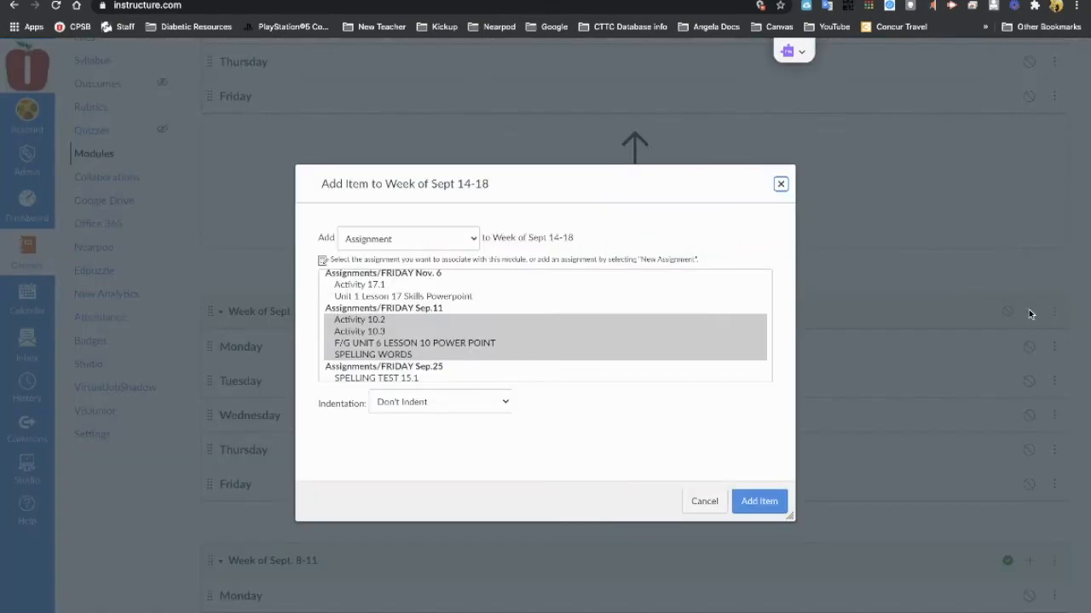
left_click(389, 239)
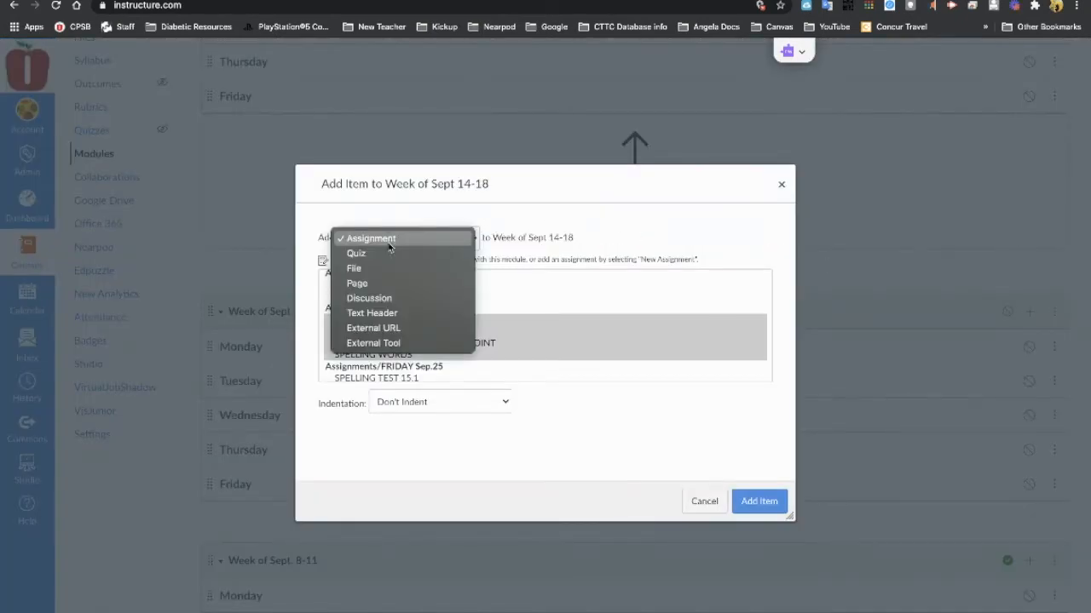
left_click(363, 285)
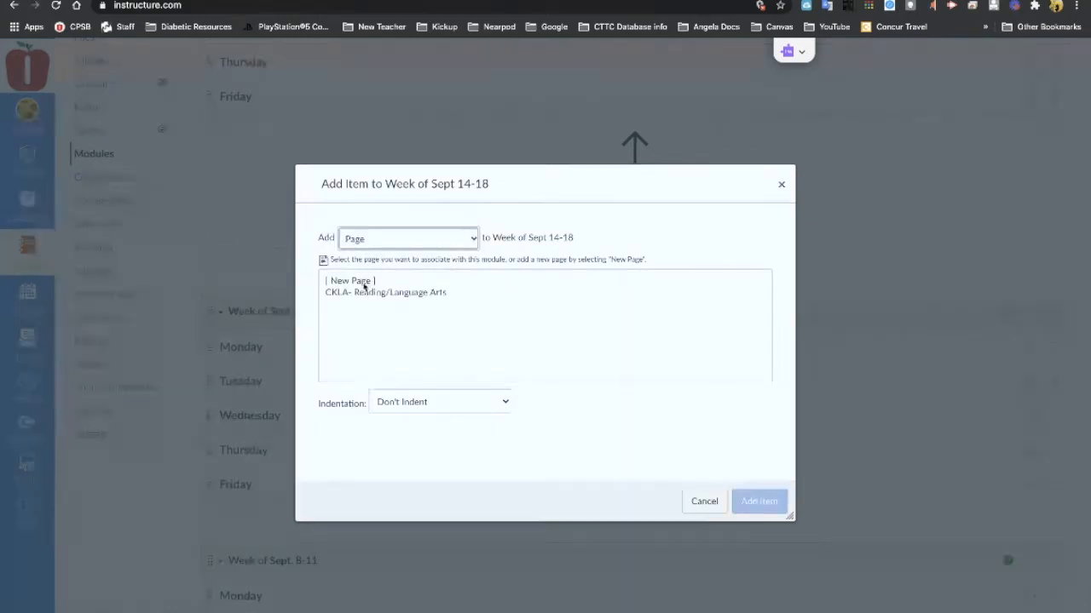
left_click(458, 240)
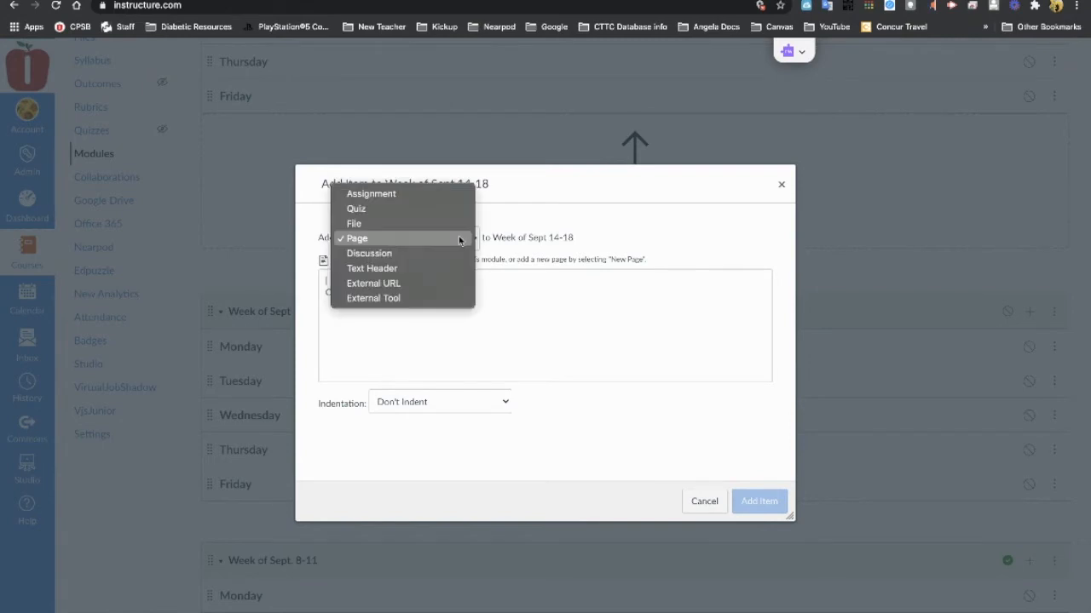
left_click(371, 217)
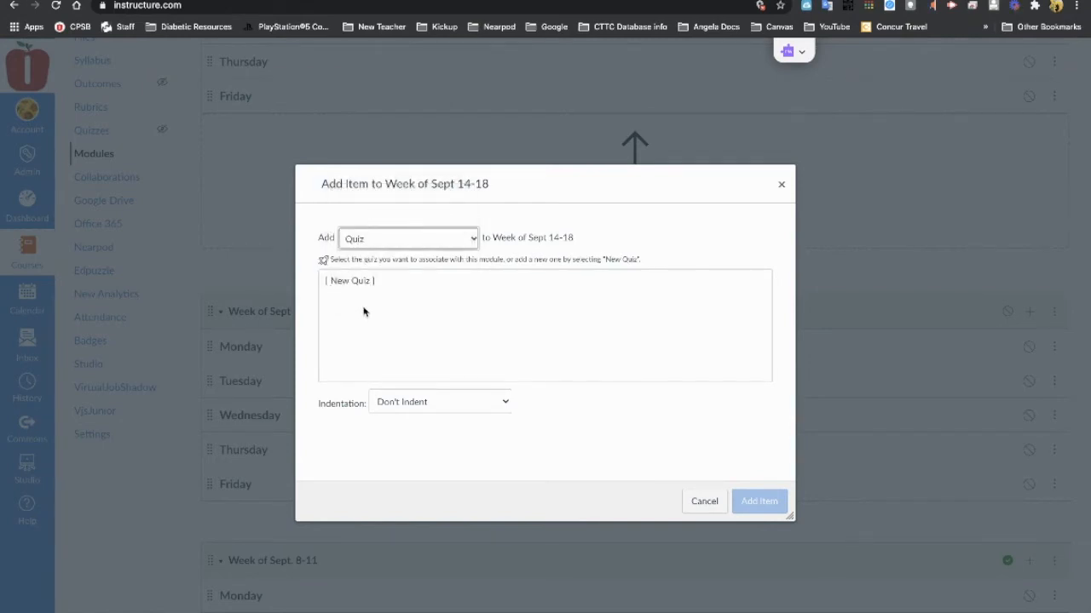
left_click(413, 243)
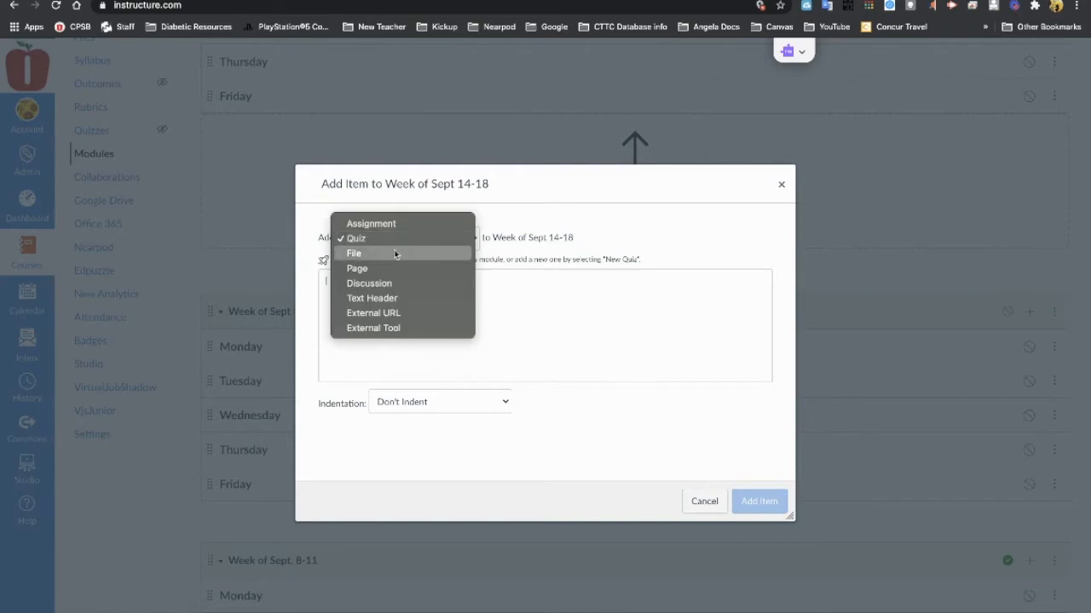
left_click(382, 253)
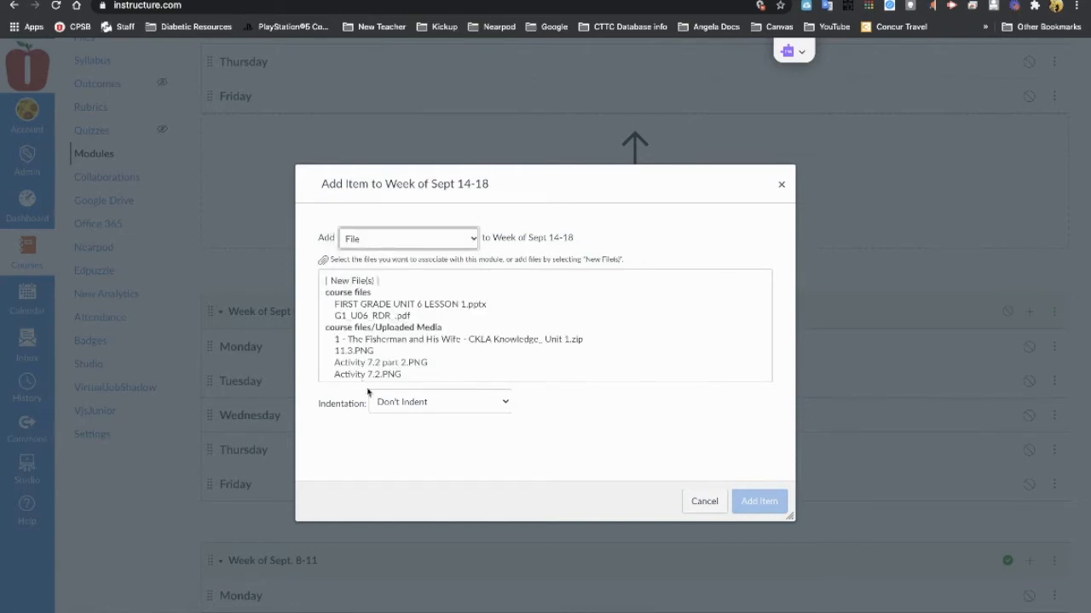
left_click(472, 237)
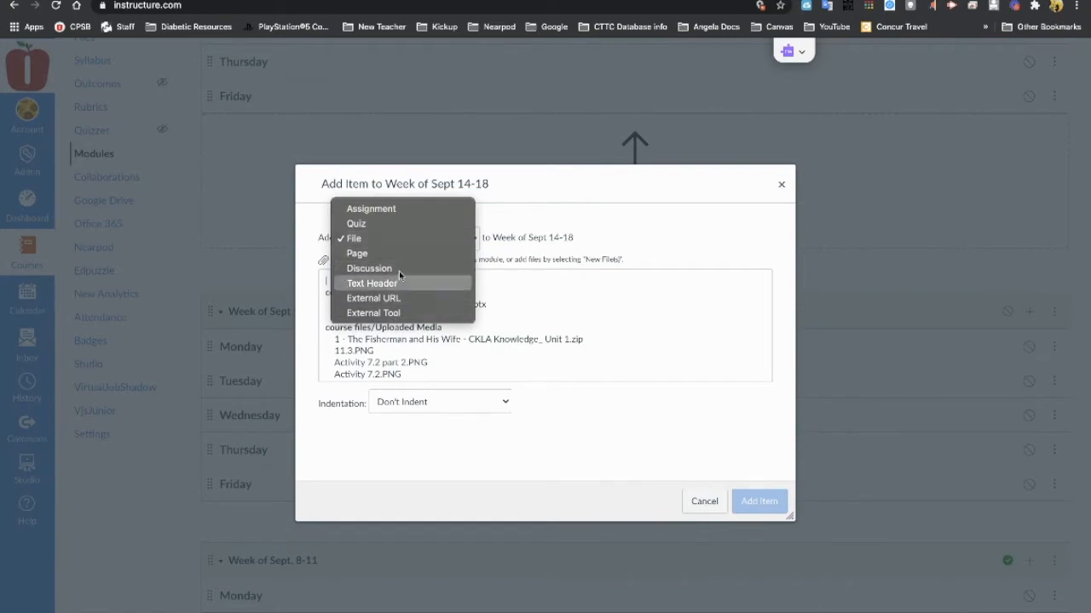
left_click(384, 217)
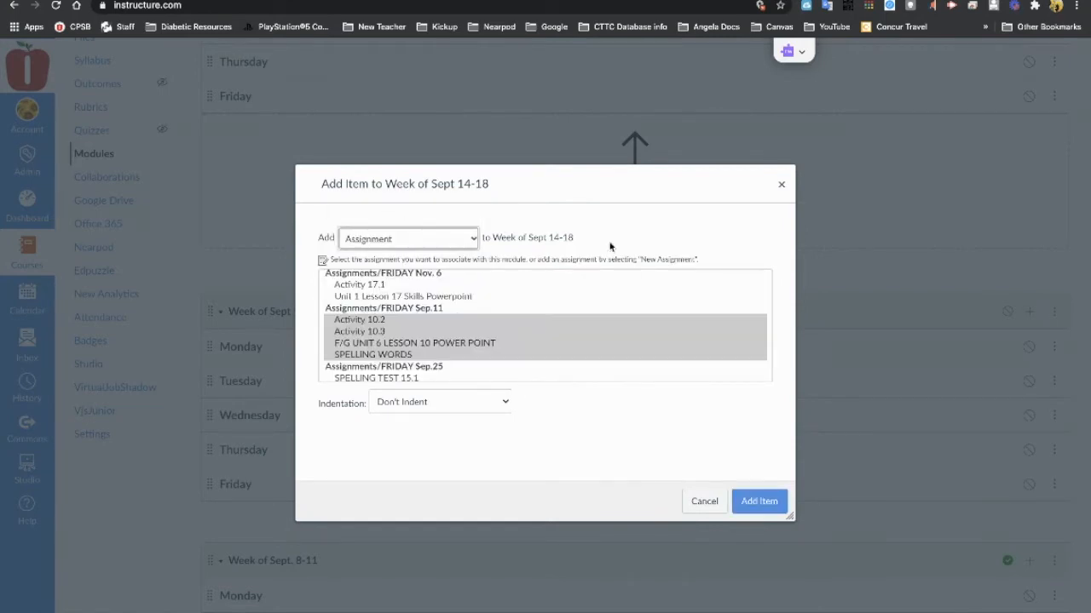
left_click(780, 184)
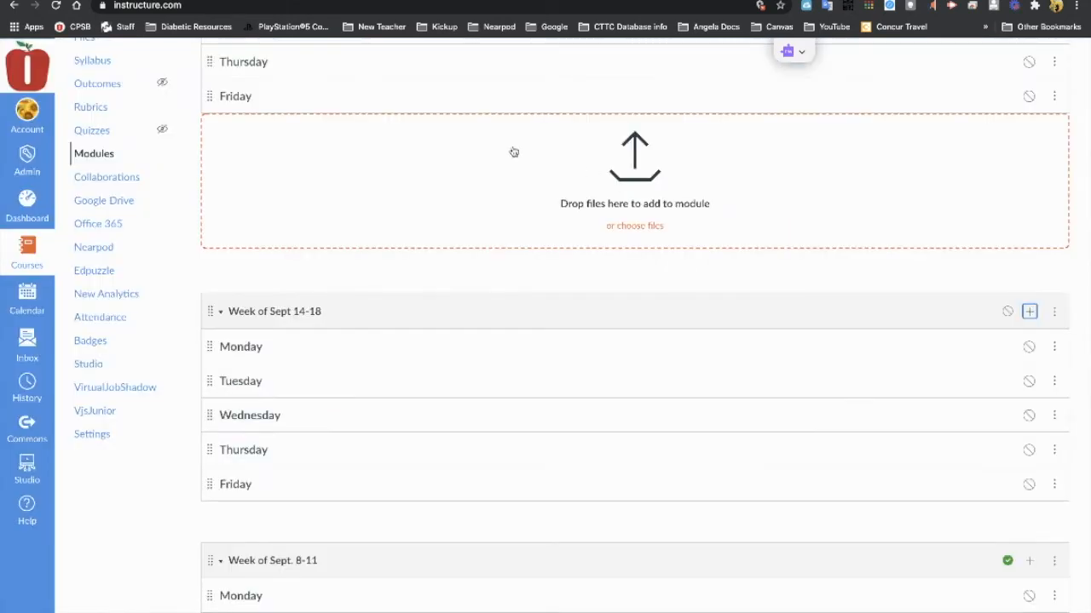
Open the course's Assignments page and look through its assignment groups organized by date
scroll(91, 89, "up", 5)
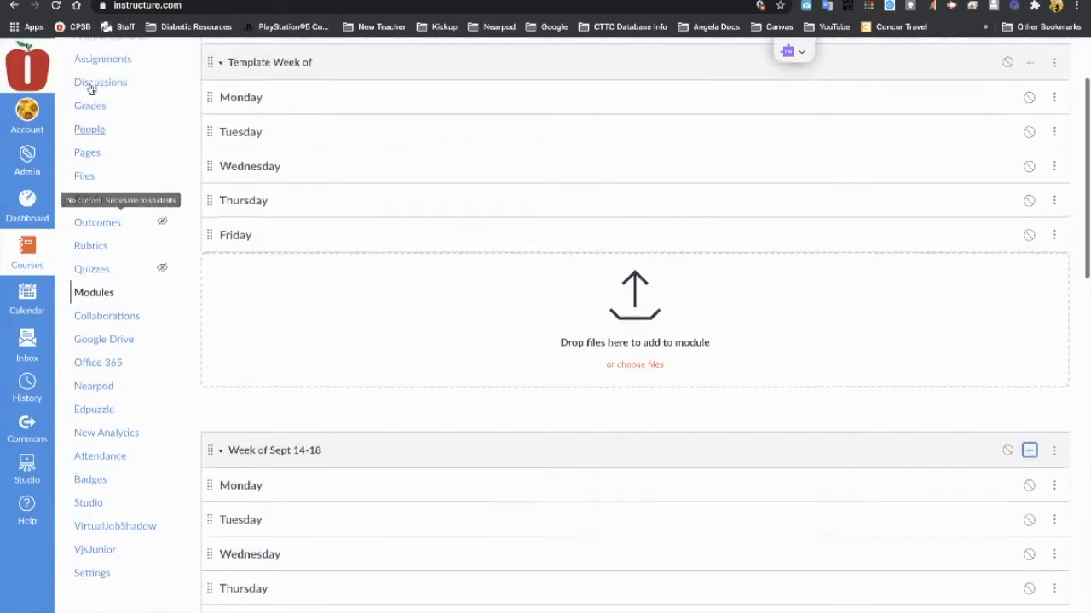
left_click(97, 186)
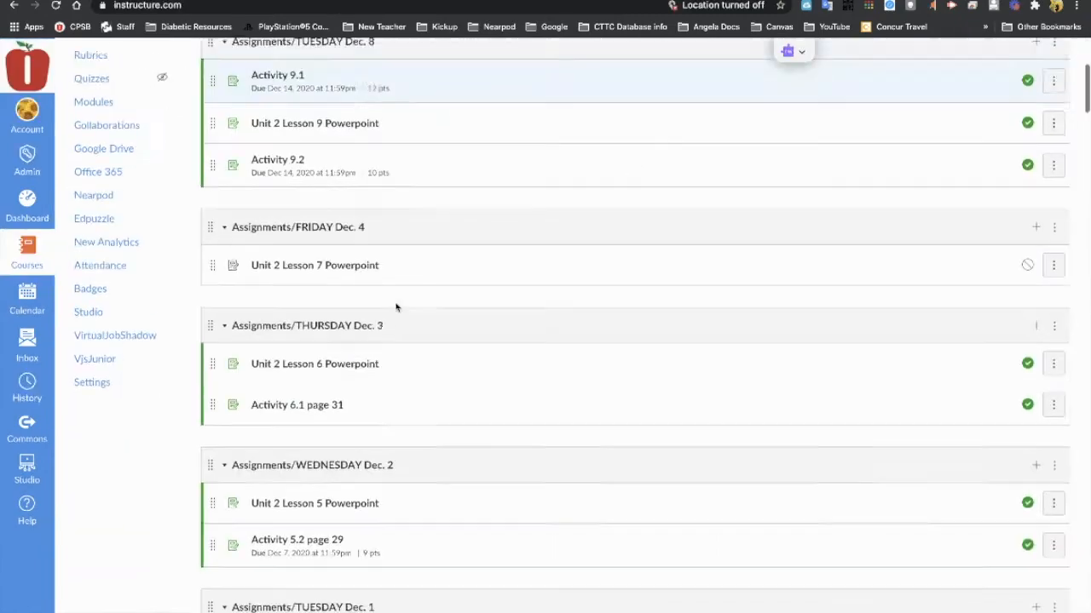
scroll(397, 305, "down", 1)
scroll(396, 305, "down", 5)
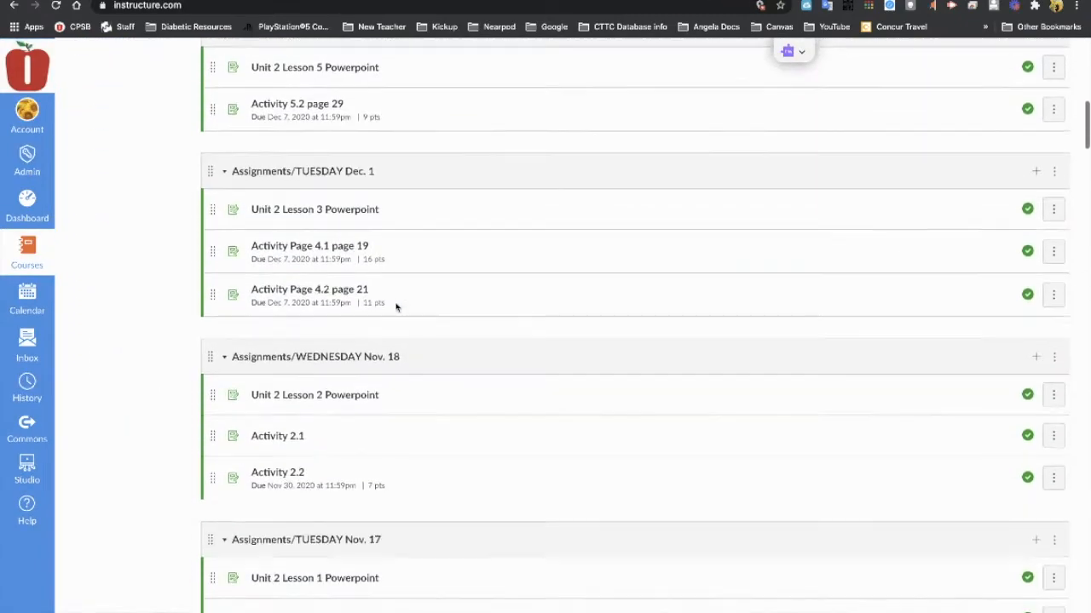
Delete the "Assignments/FRIDAY Sep.11" group, moving its assignments to the general "Assignments" group
scroll(396, 305, "down", 9)
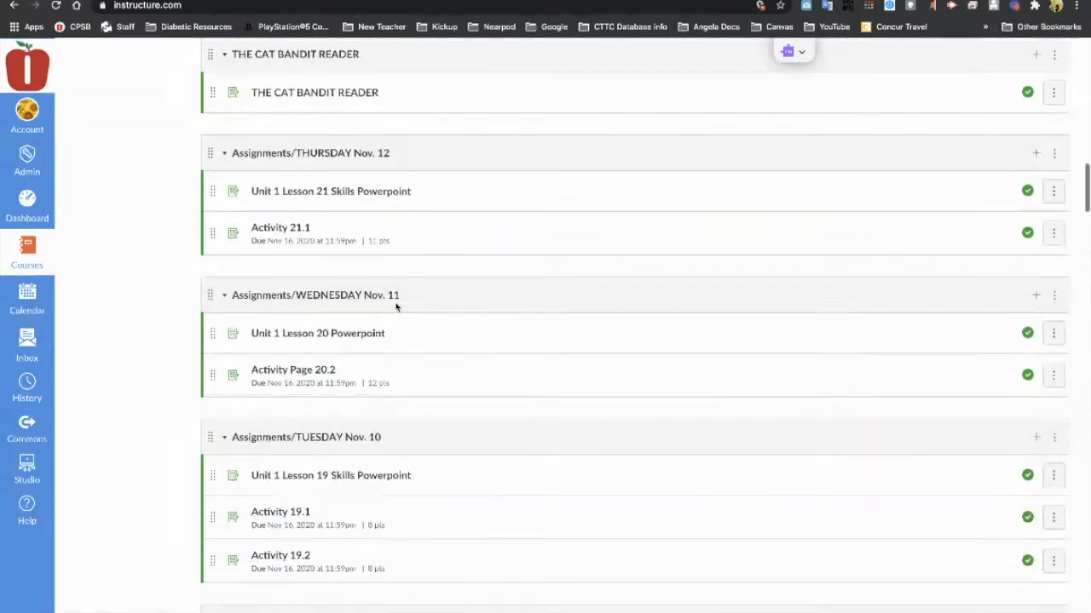
scroll(396, 306, "down", 6)
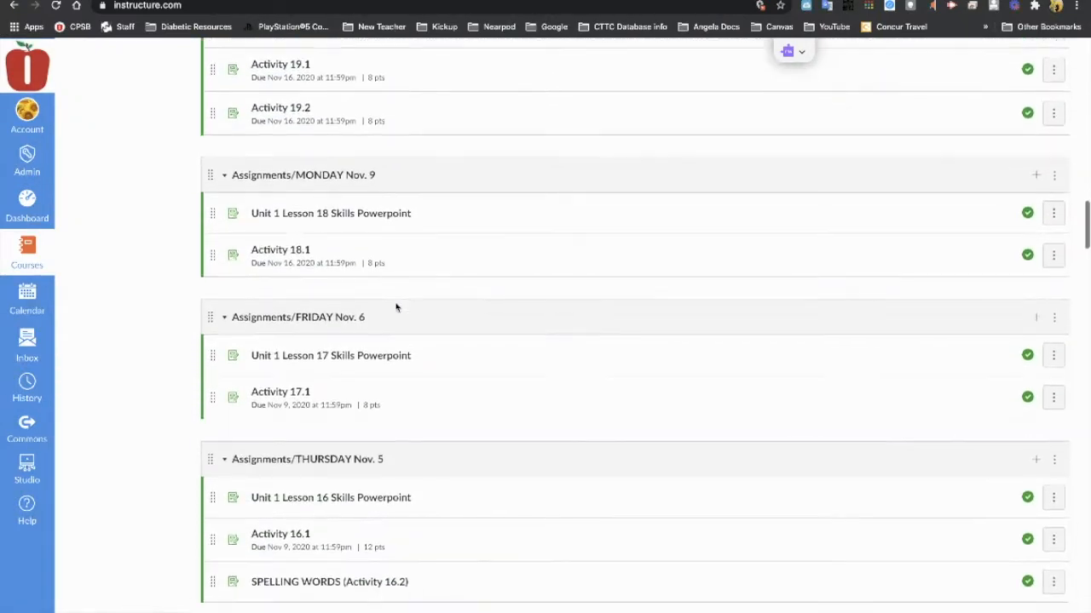
scroll(396, 307, "down", 2)
scroll(395, 307, "down", 20)
scroll(396, 307, "up", 2)
scroll(395, 304, "down", 2)
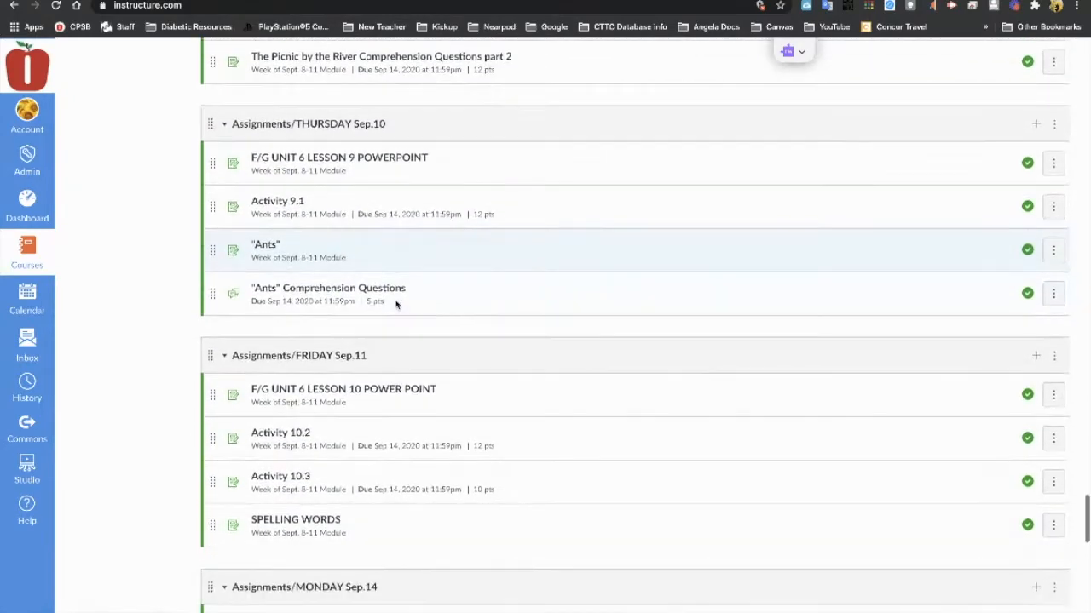
left_click(1054, 347)
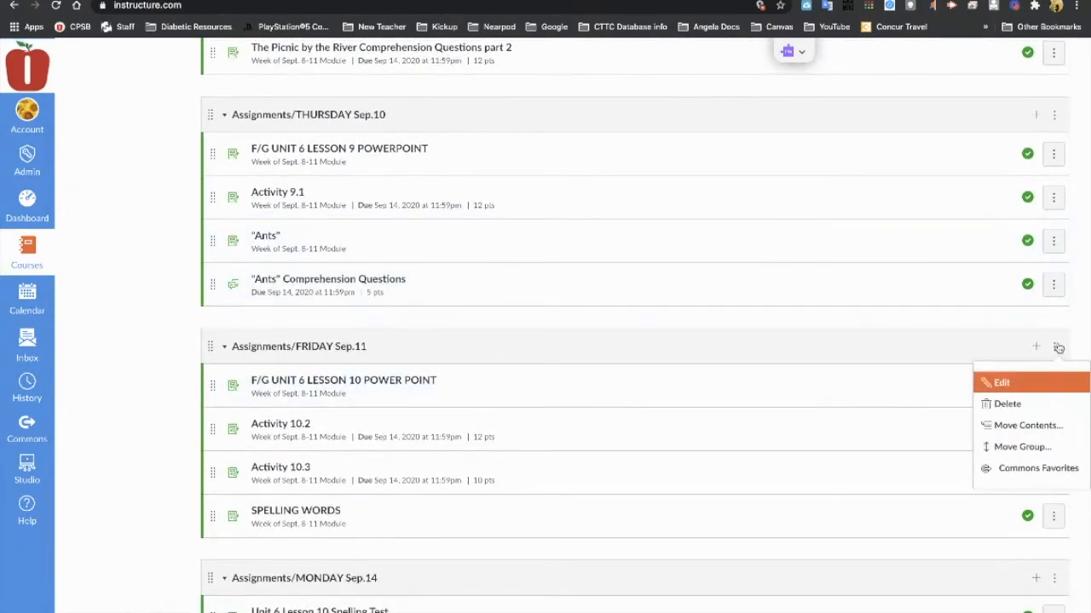
left_click(1005, 404)
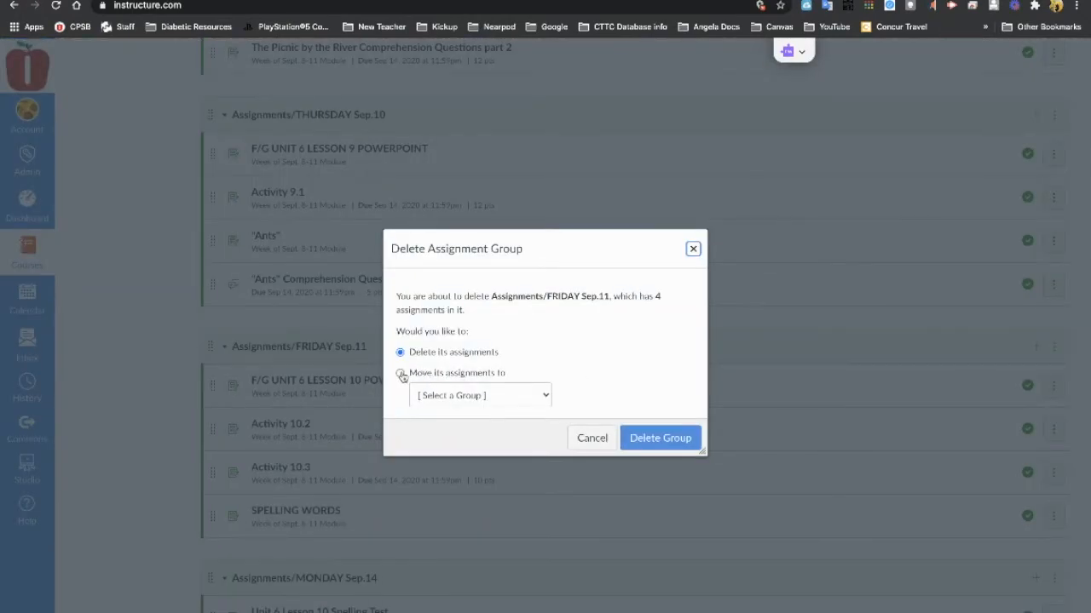
left_click(401, 377)
left_click(469, 399)
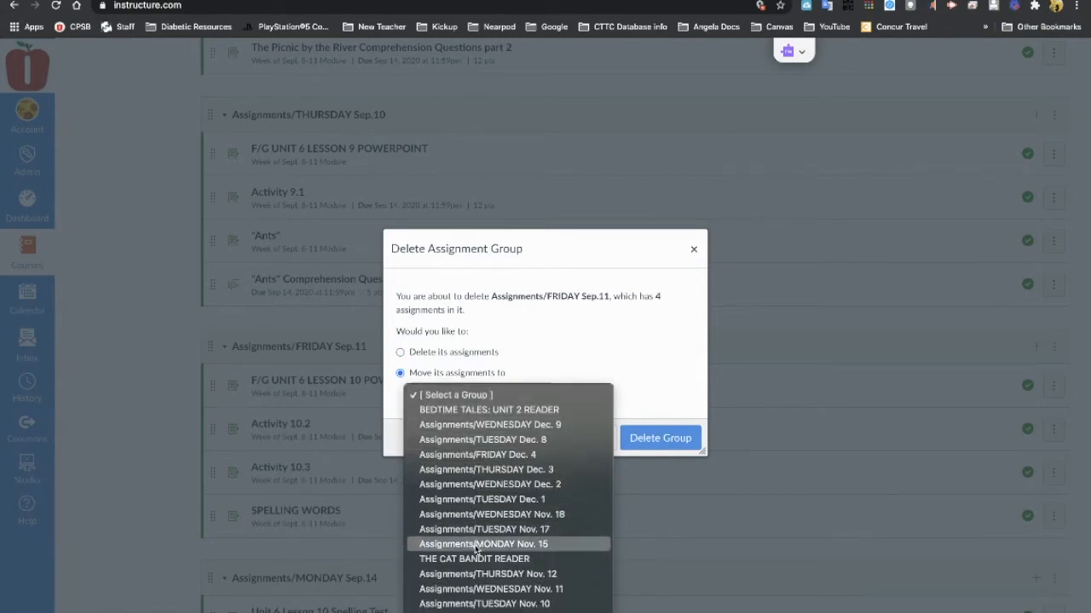
scroll(476, 550, "down", 10)
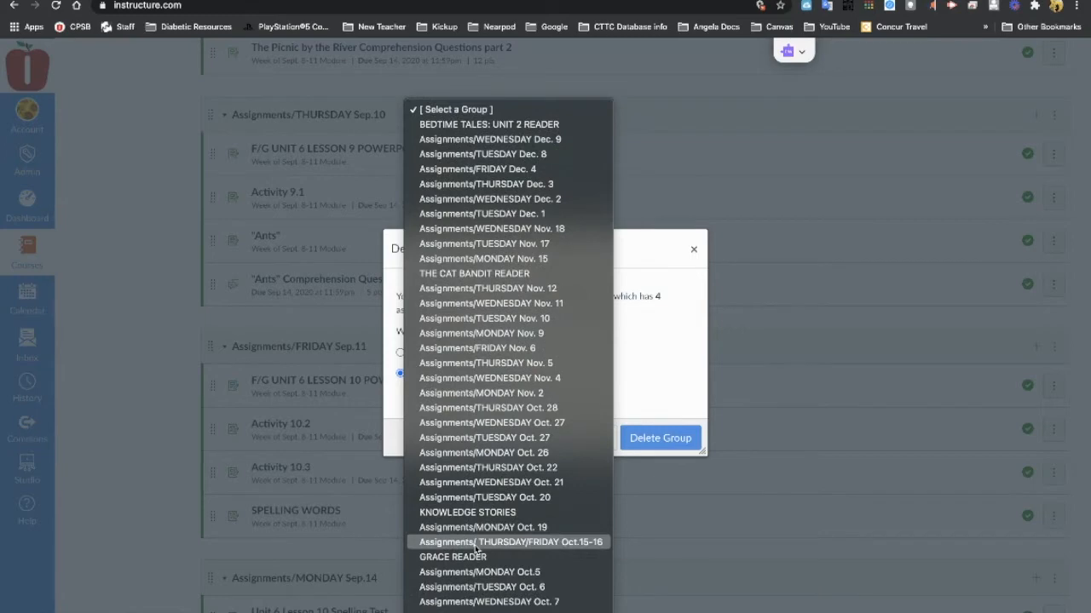
scroll(475, 549, "down", 5)
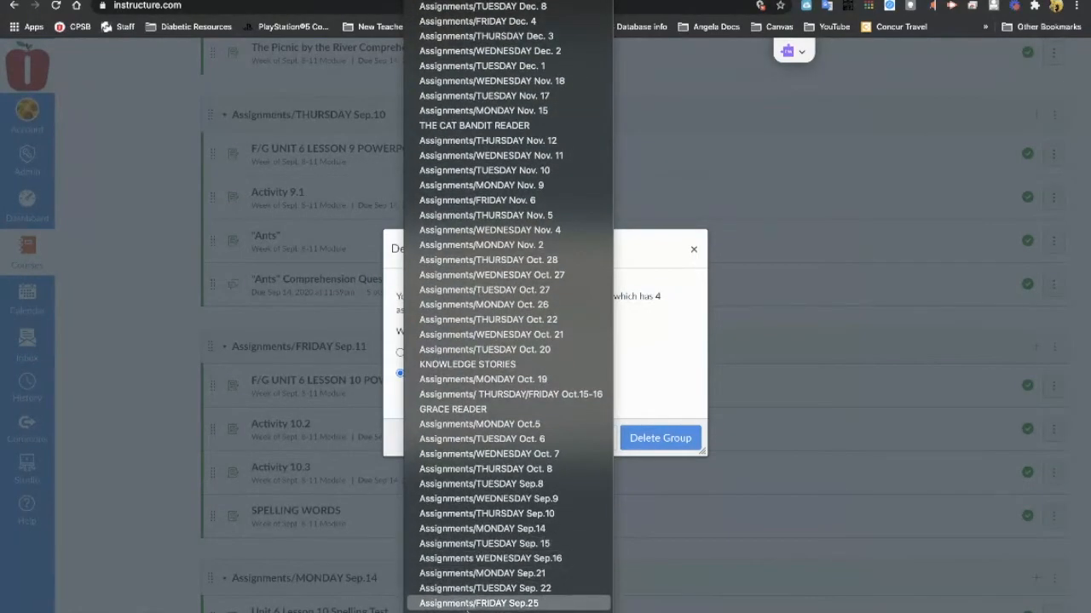
left_click(503, 612)
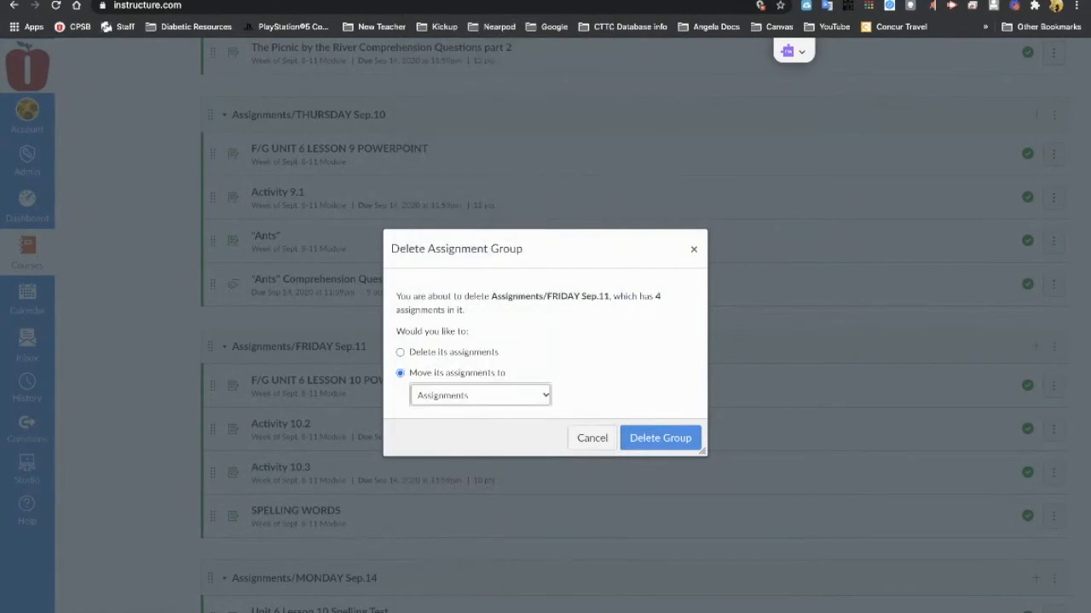
left_click(644, 439)
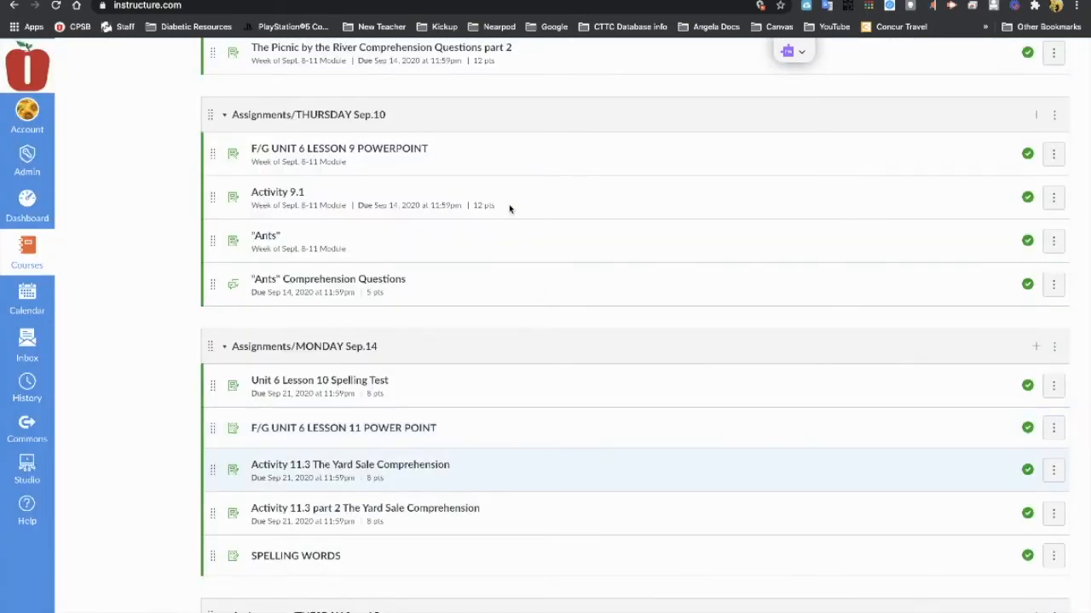
Delete the "Assignments/THURSDAY Sep.10" group and move its assignments into the "Assignments" group
scroll(509, 209, "up", 2)
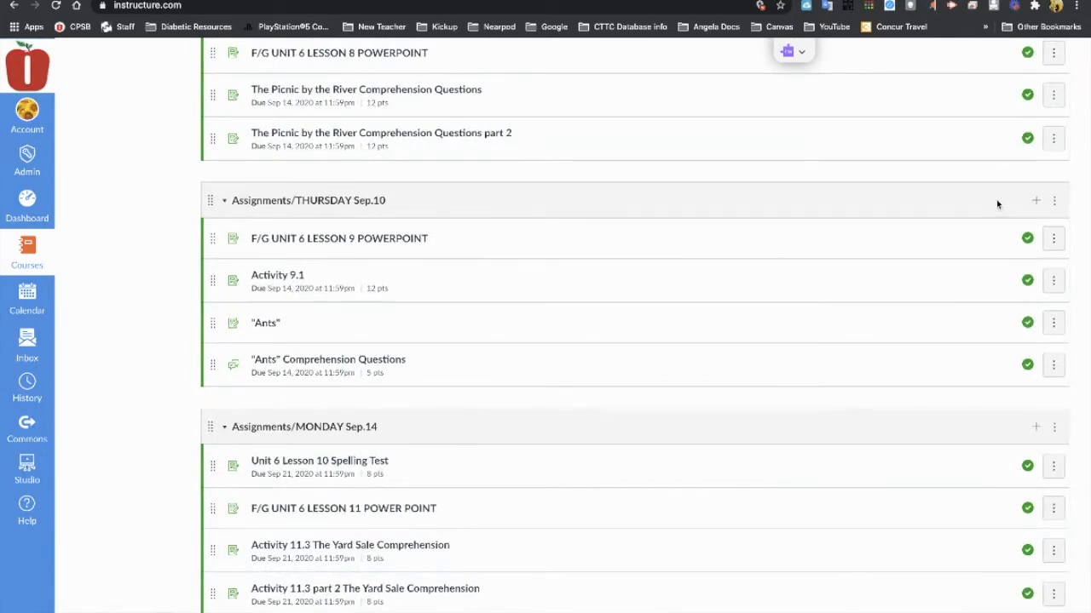
left_click(1053, 201)
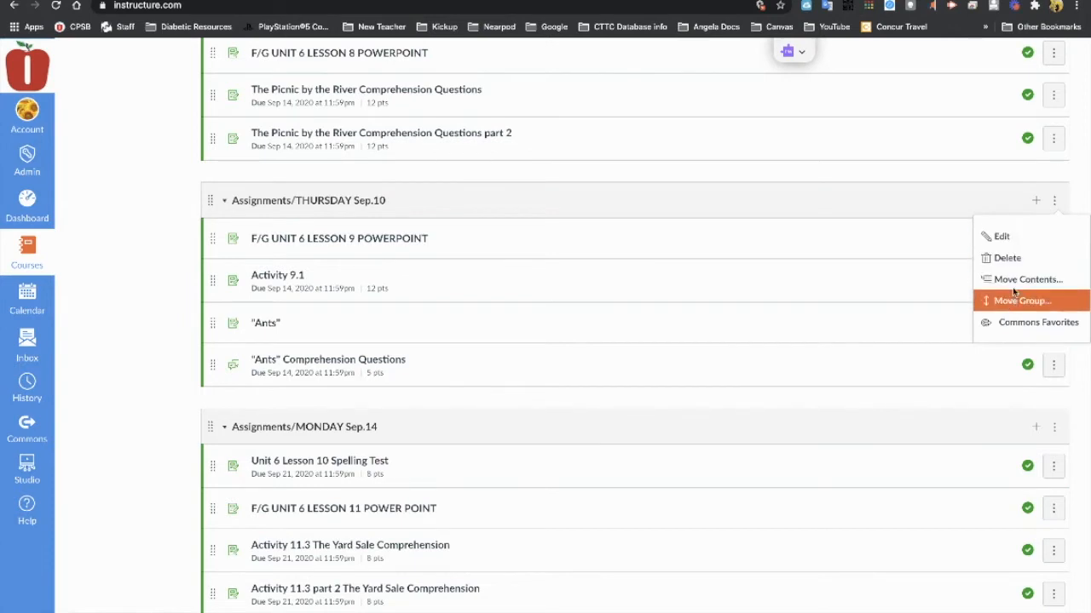
left_click(1011, 257)
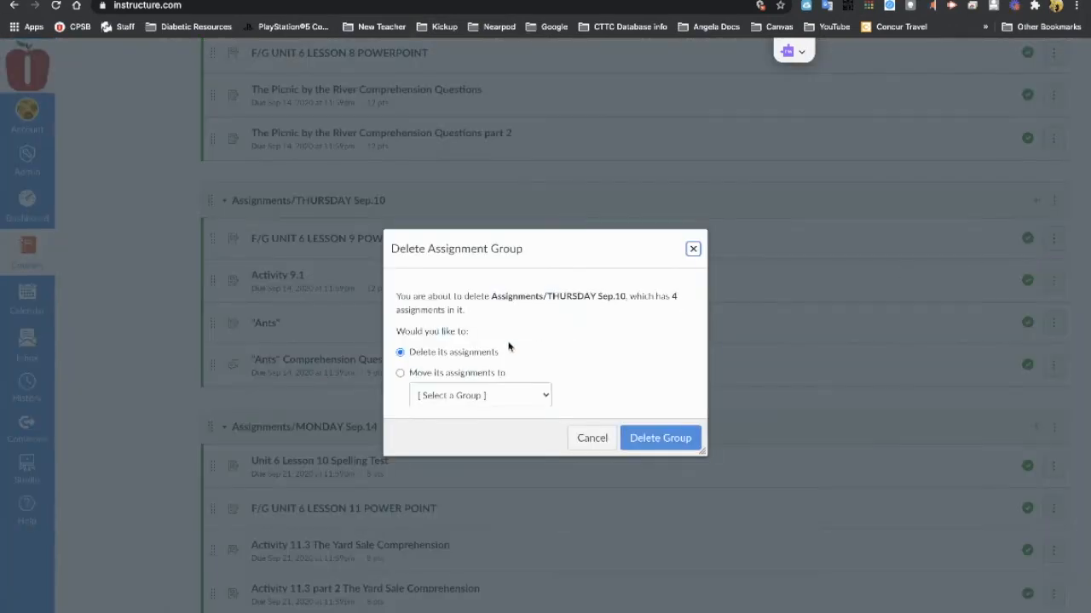
left_click(467, 375)
left_click(476, 395)
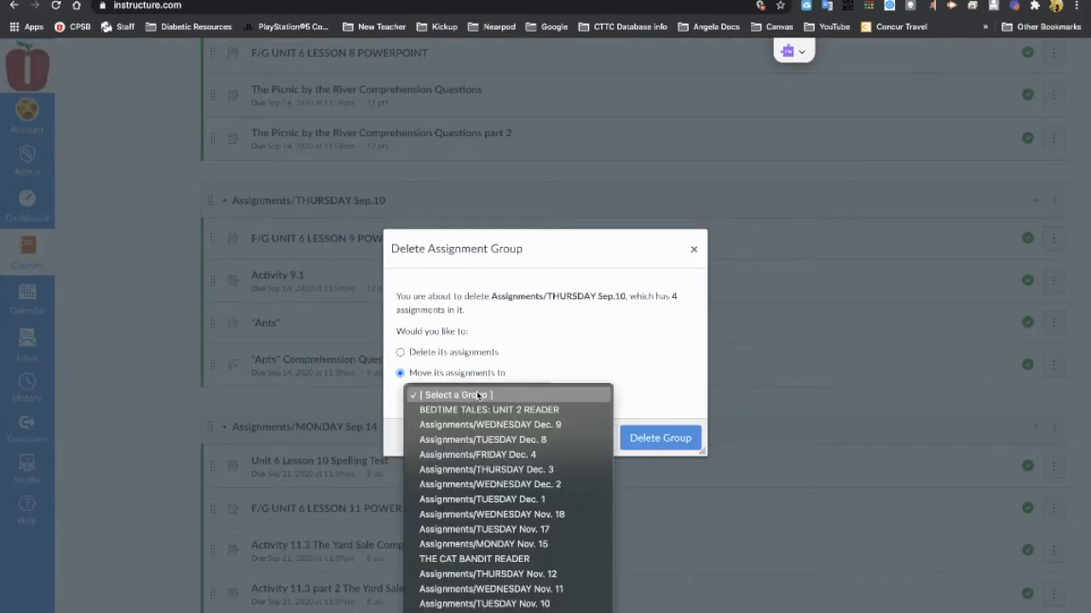
scroll(473, 501, "down", 5)
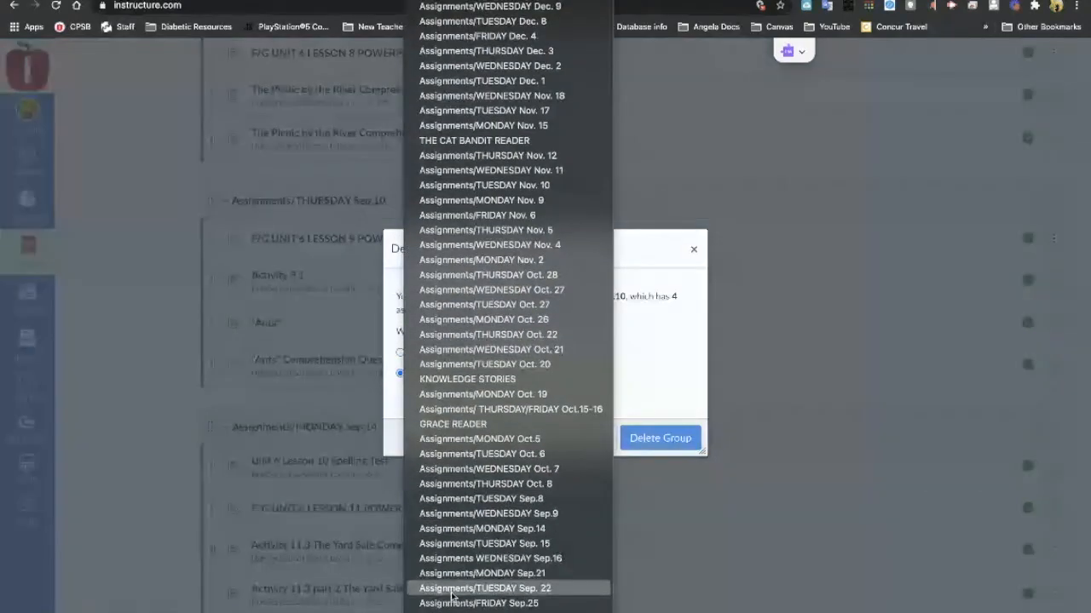
left_click(520, 610)
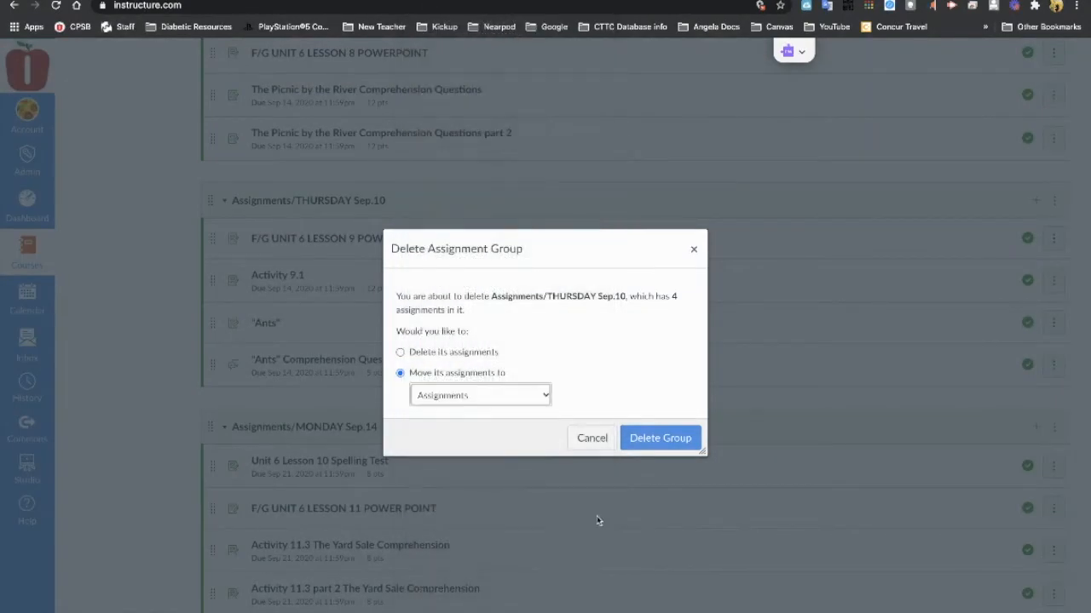
left_click(667, 439)
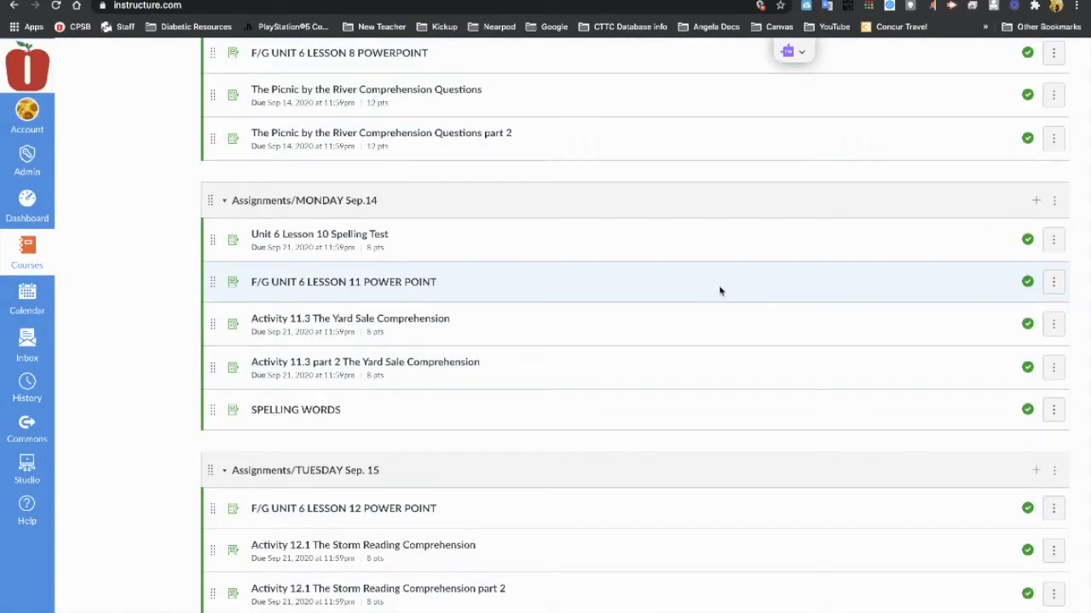
Delete the "Assignments/WEDNESDAY Sep.9" group while moving its assignments into the "Assignments" group
scroll(766, 285, "up", 3)
left_click(1054, 272)
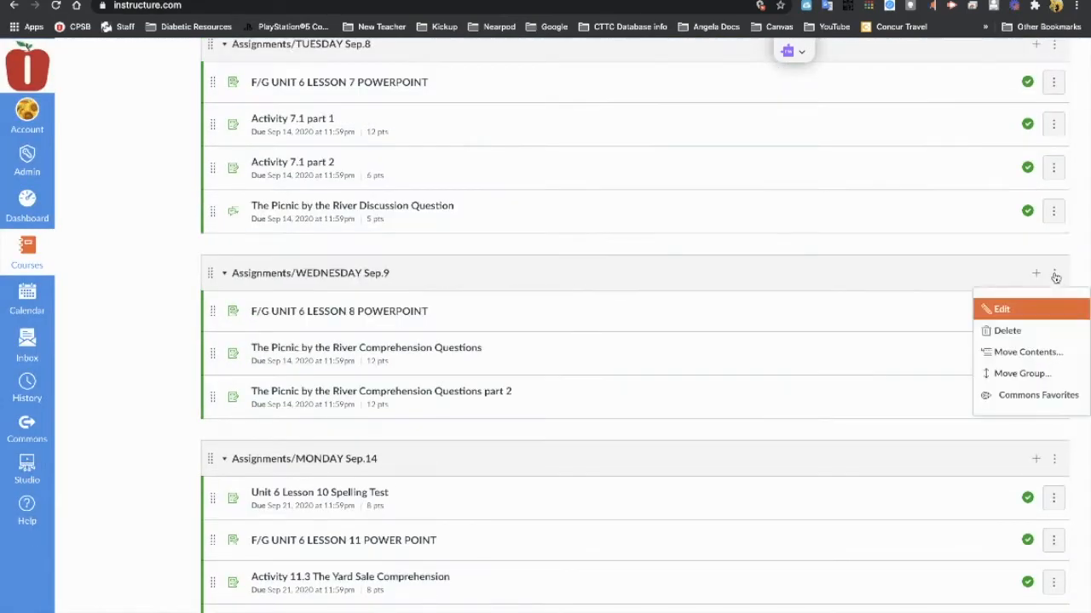
left_click(1006, 331)
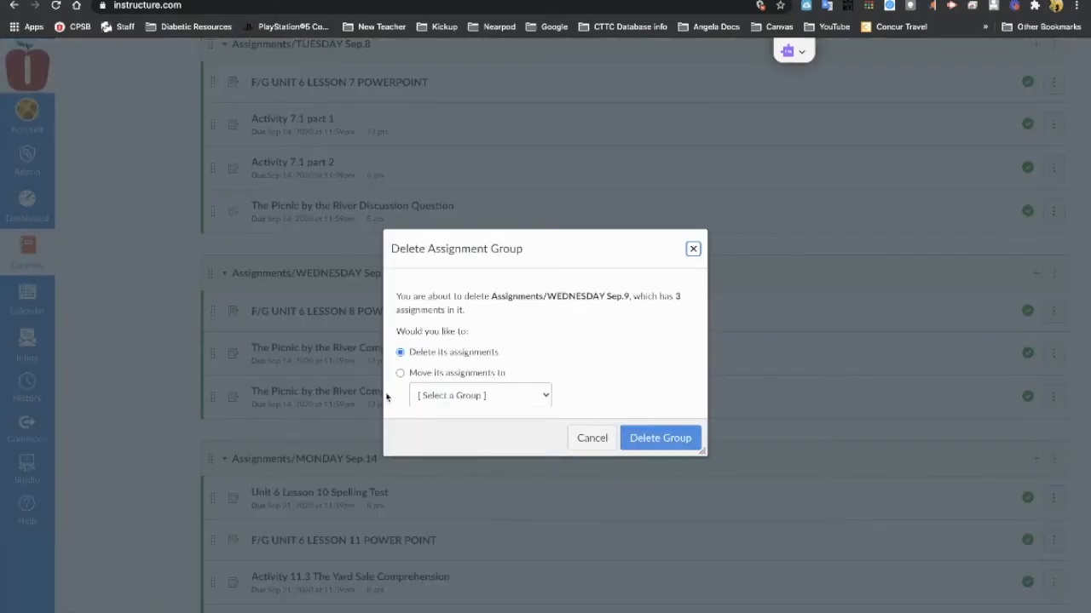
left_click(400, 373)
left_click(440, 396)
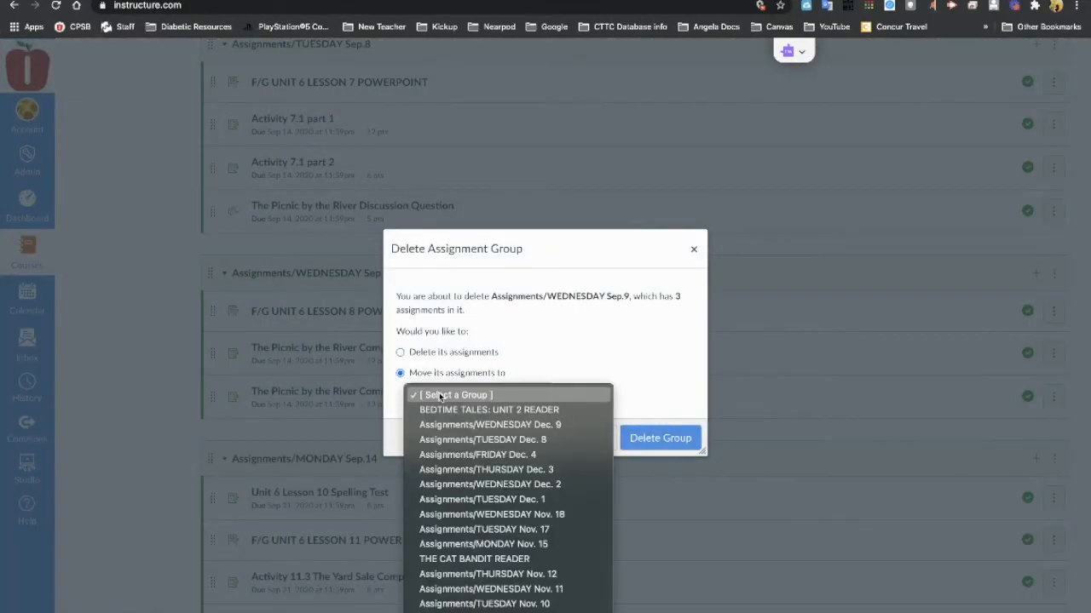
scroll(443, 542, "down", 10)
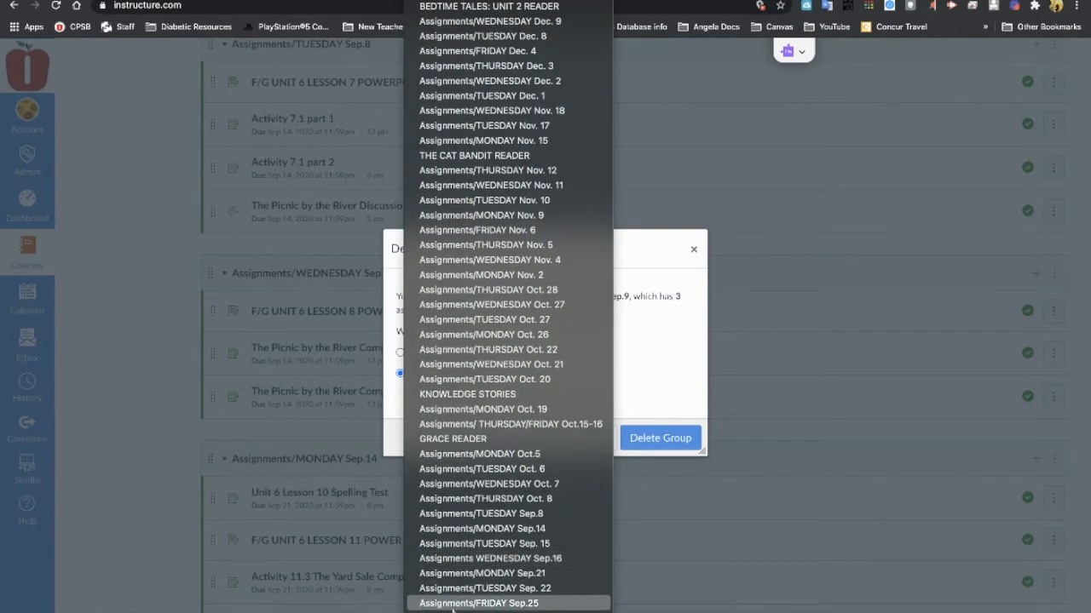
left_click(486, 610)
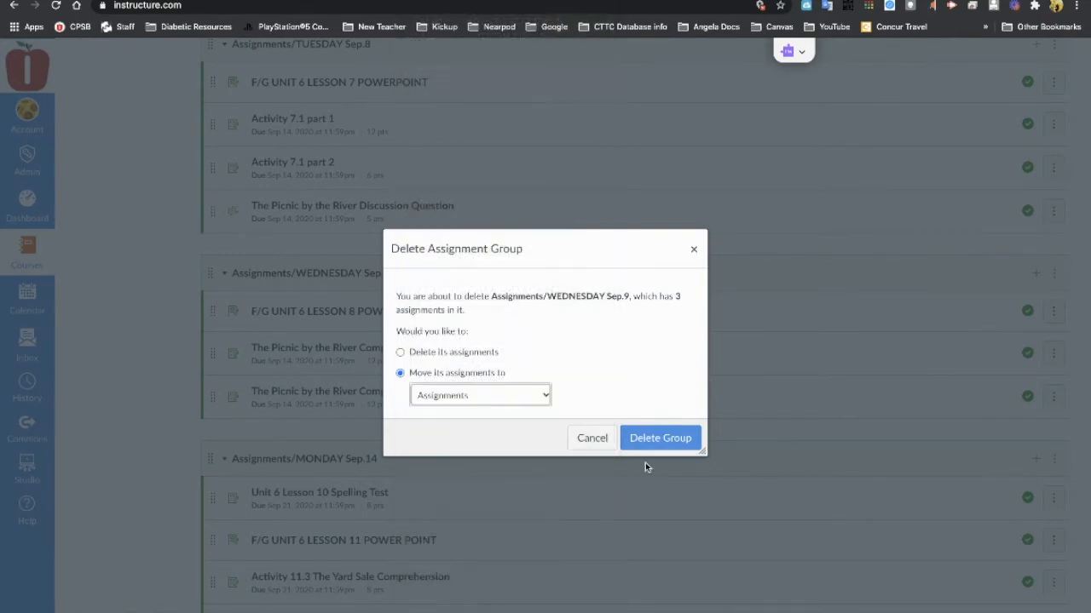
left_click(652, 438)
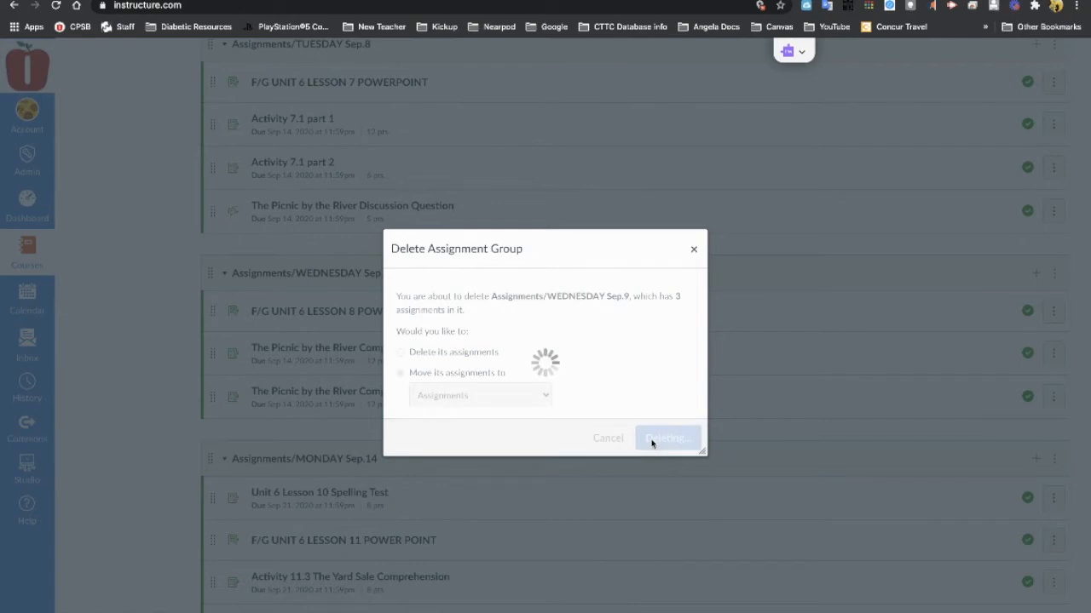
Delete the "Assignments/TUESDAY Sep.8" group, keeping its assignments by moving them to "Assignments"
scroll(576, 333, "up", 3)
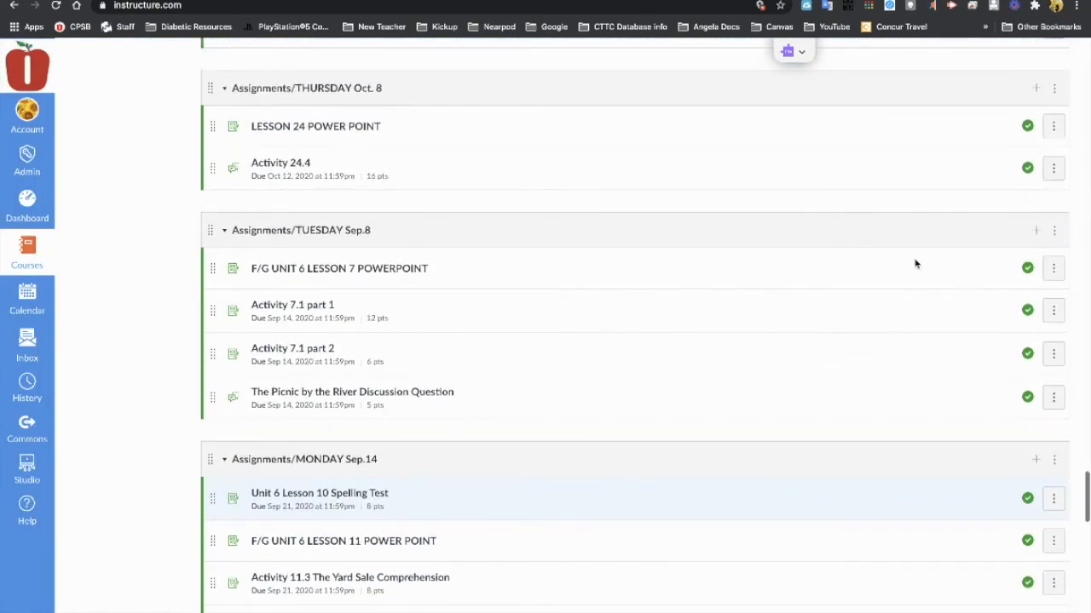
left_click(1053, 235)
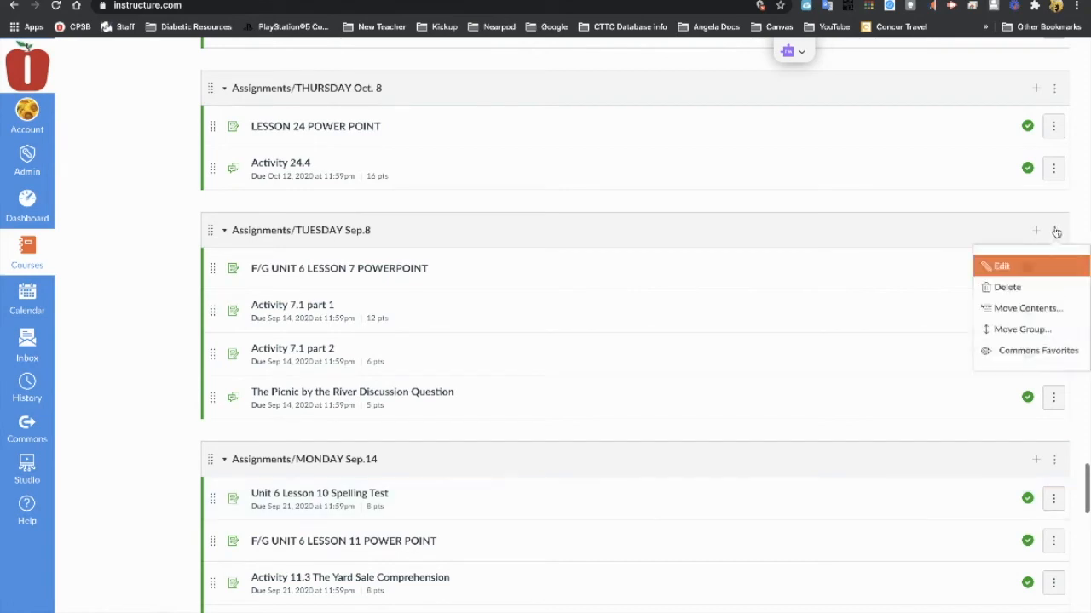
left_click(1007, 288)
left_click(660, 438)
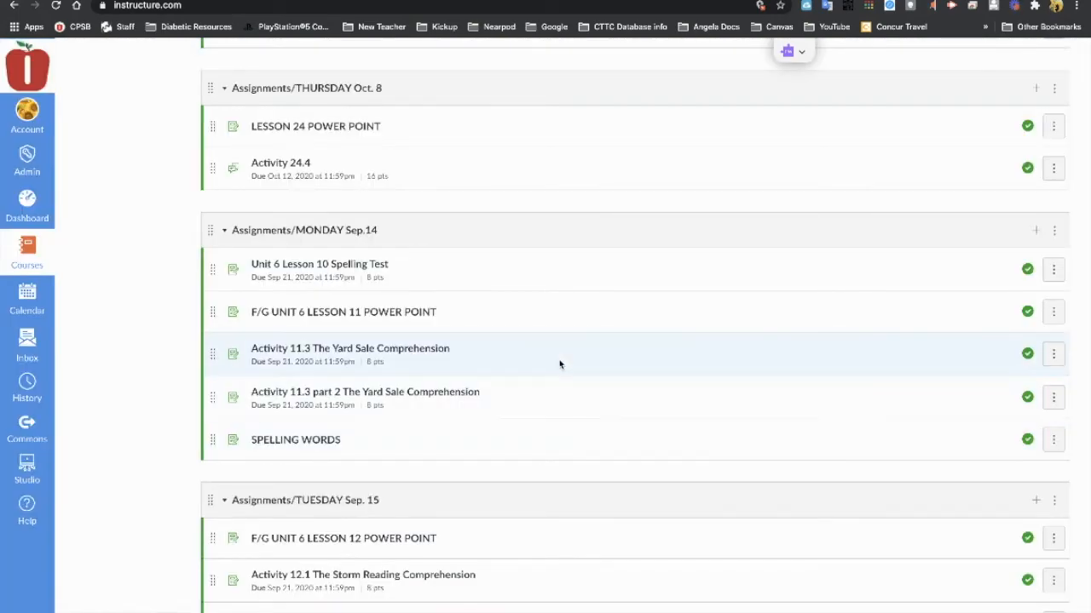
Look through the remaining assignment groups and examine which assignments are collected in the "Assignments" group
scroll(560, 365, "down", 15)
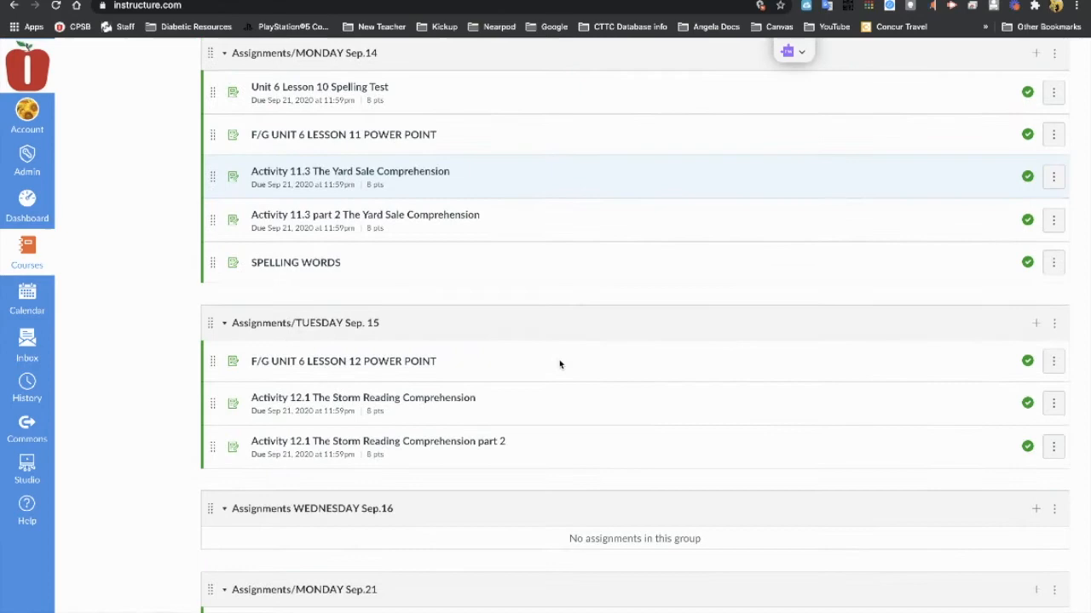
scroll(560, 364, "up", 15)
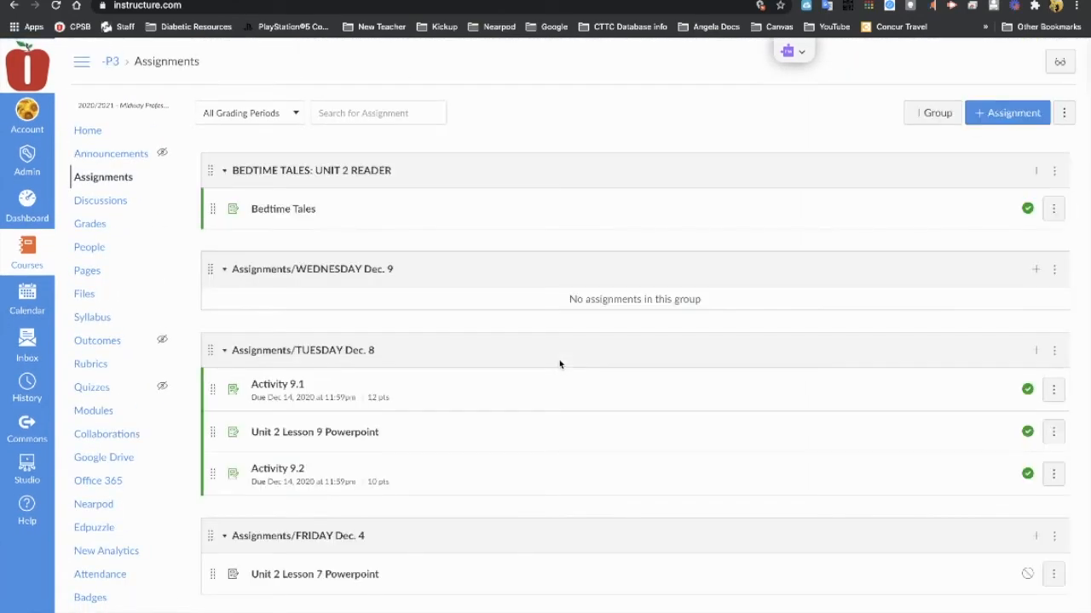
scroll(560, 365, "down", 10)
scroll(560, 364, "up", 3)
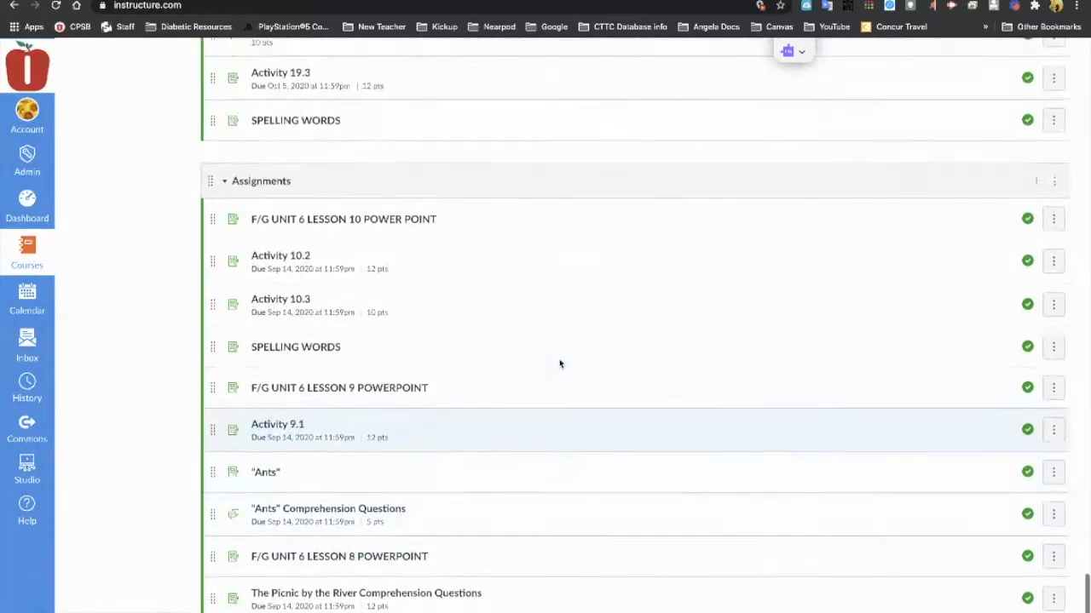
scroll(560, 364, "up", 1)
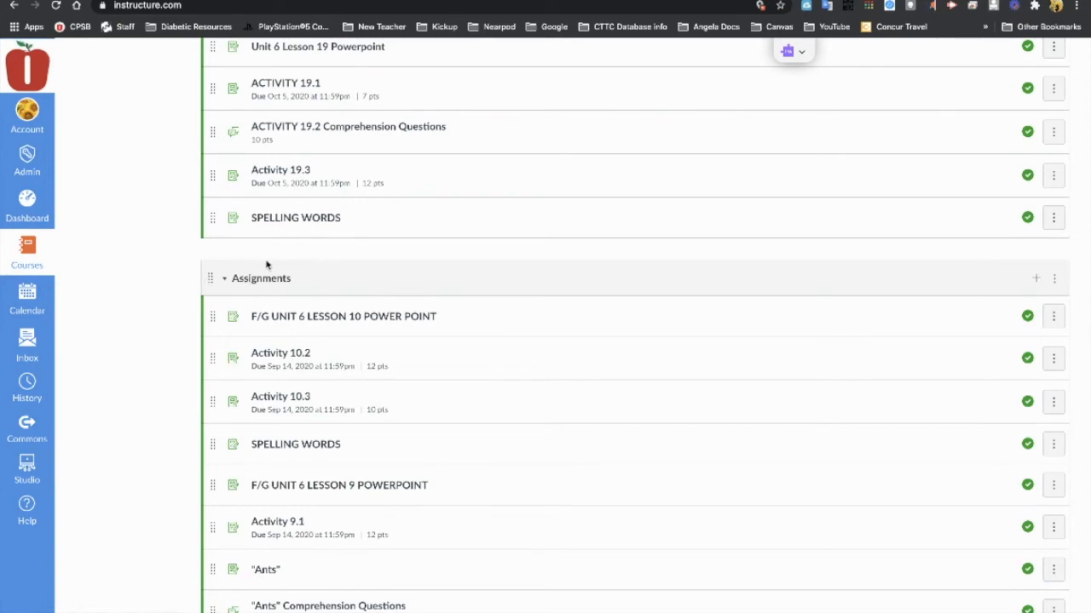
scroll(319, 298, "down", 3)
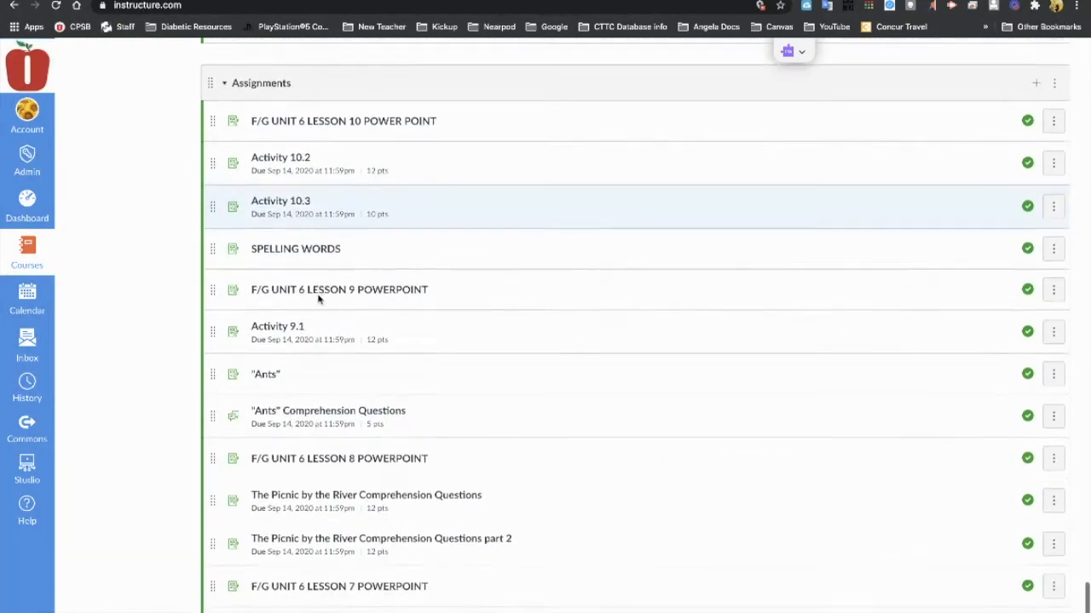
scroll(319, 299, "down", 1)
scroll(319, 299, "up", 1)
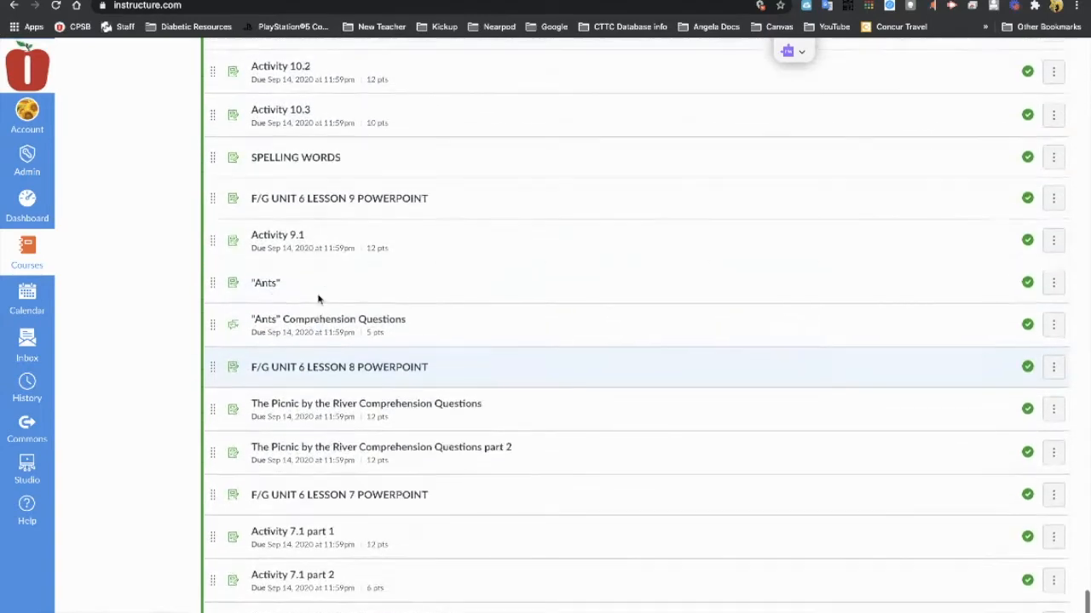
scroll(318, 298, "up", 1)
scroll(319, 299, "down", 1)
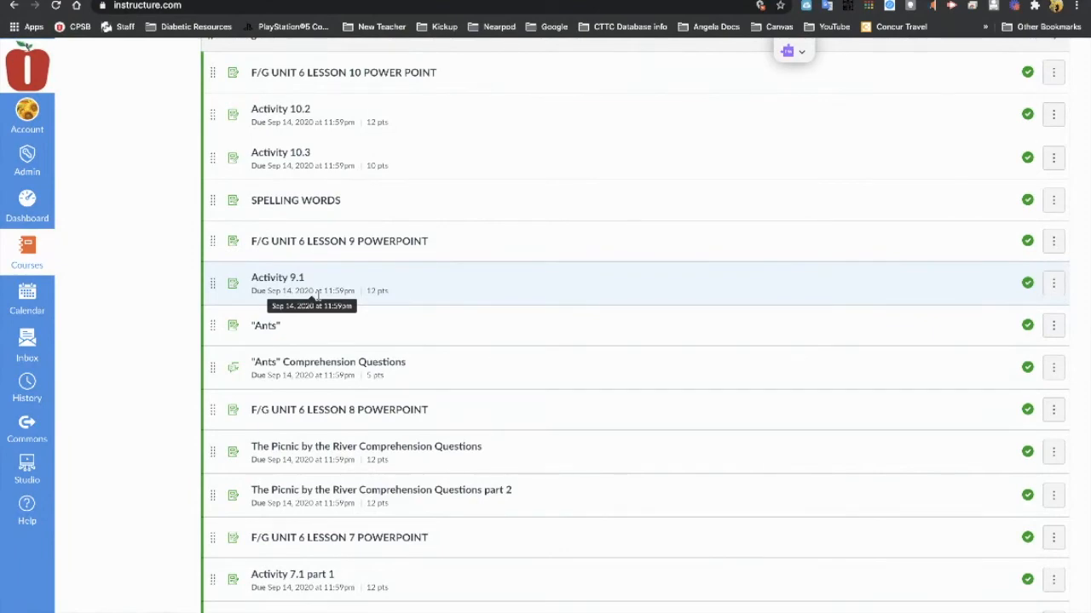
scroll(317, 296, "up", 1)
scroll(317, 296, "down", 2)
scroll(319, 299, "up", 3)
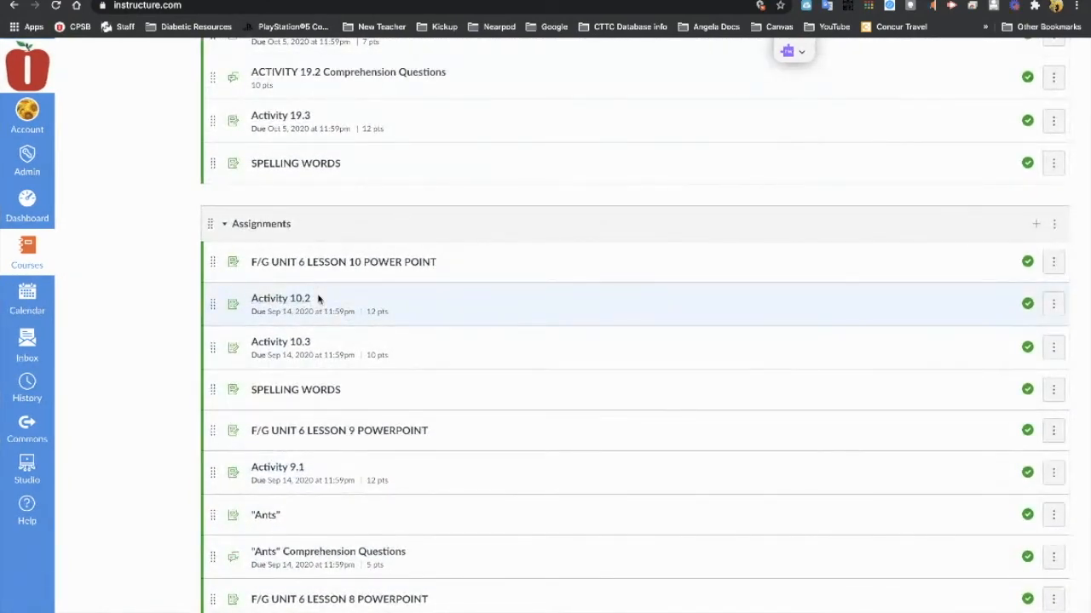
scroll(338, 443, "down", 3)
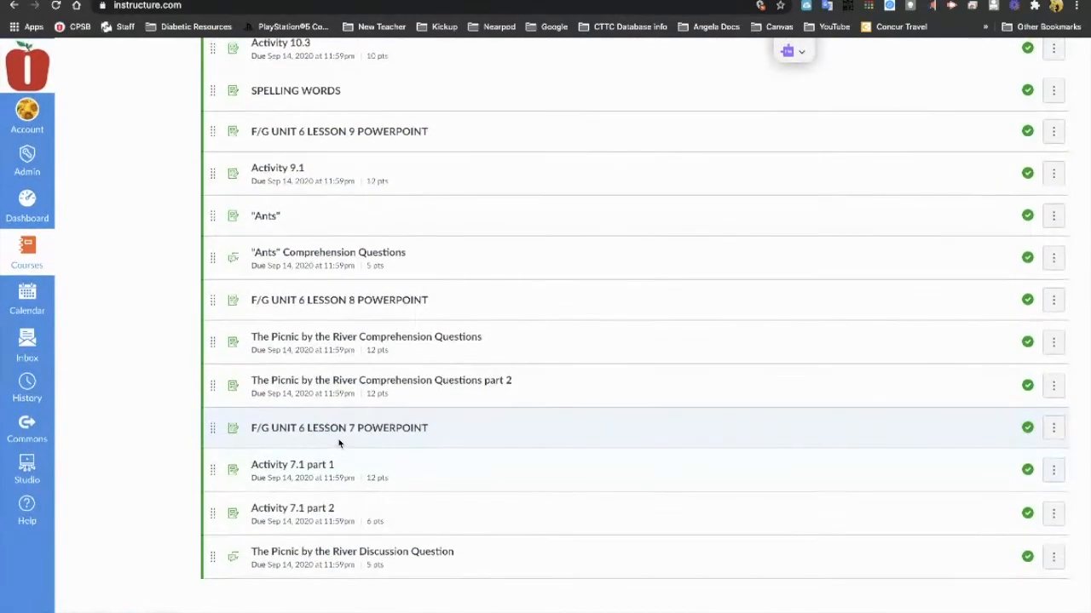
Return to the course modules and examine which assignments sit under each weekday in the "Week of Sept. 8-11" module
scroll(224, 249, "up", 20)
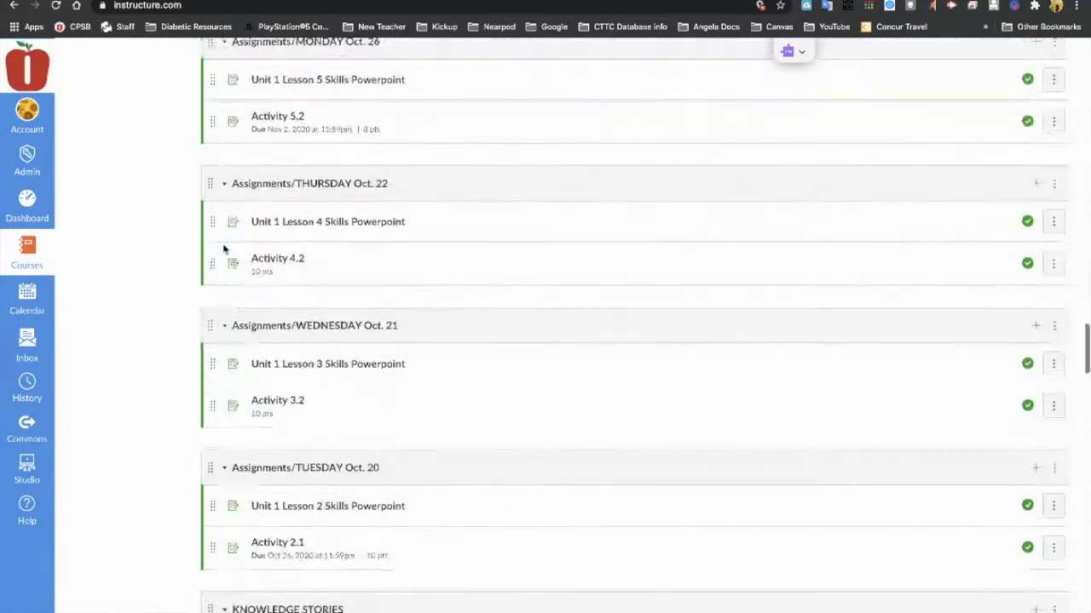
scroll(224, 249, "up", 15)
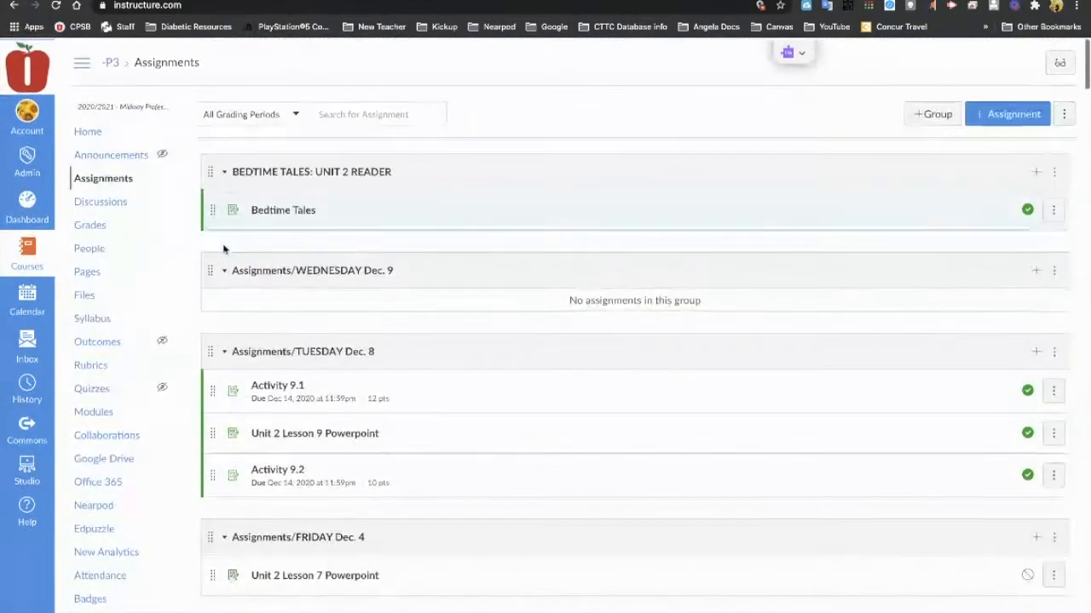
left_click(94, 414)
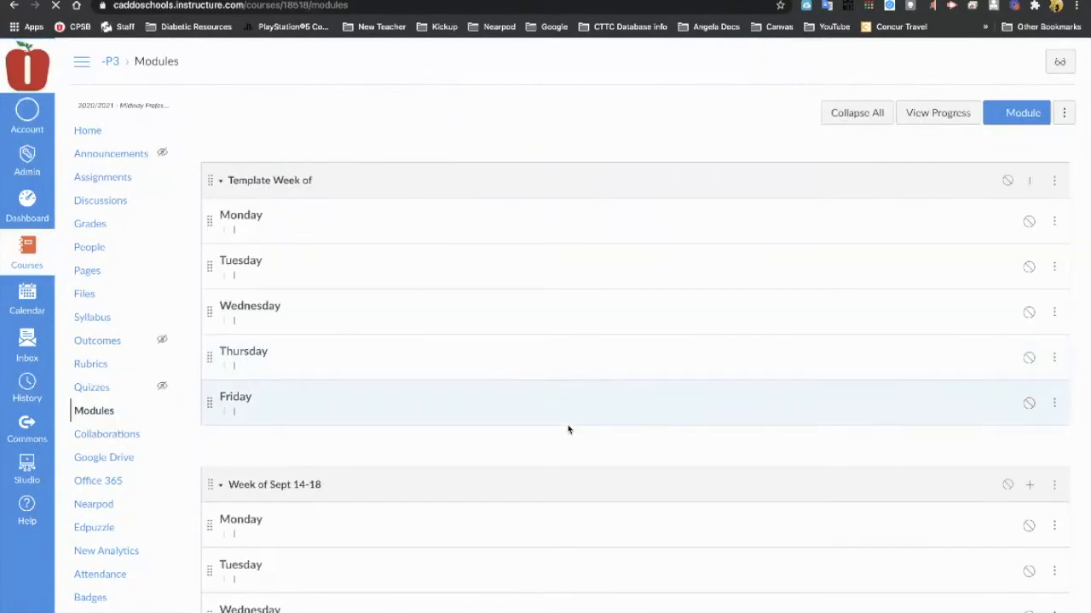
scroll(569, 430, "down", 6)
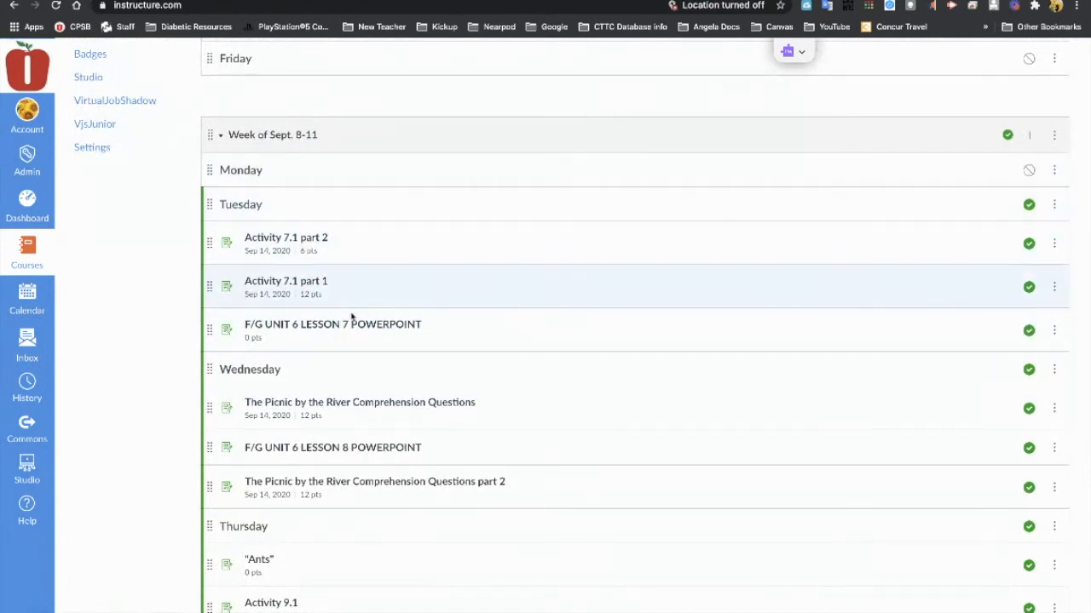
scroll(312, 389, "down", 1)
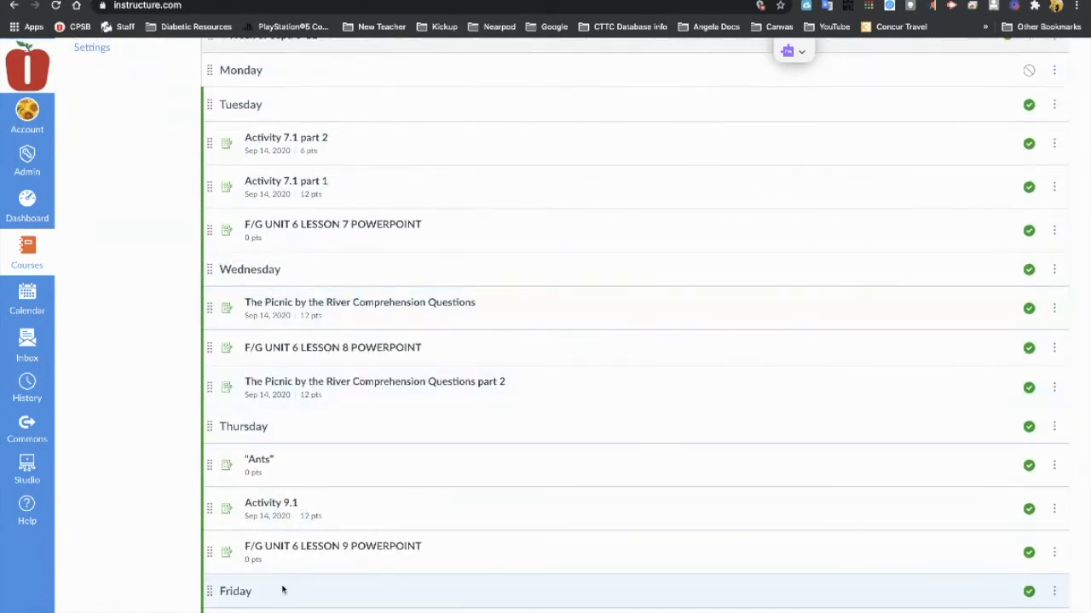
scroll(287, 587, "up", 2)
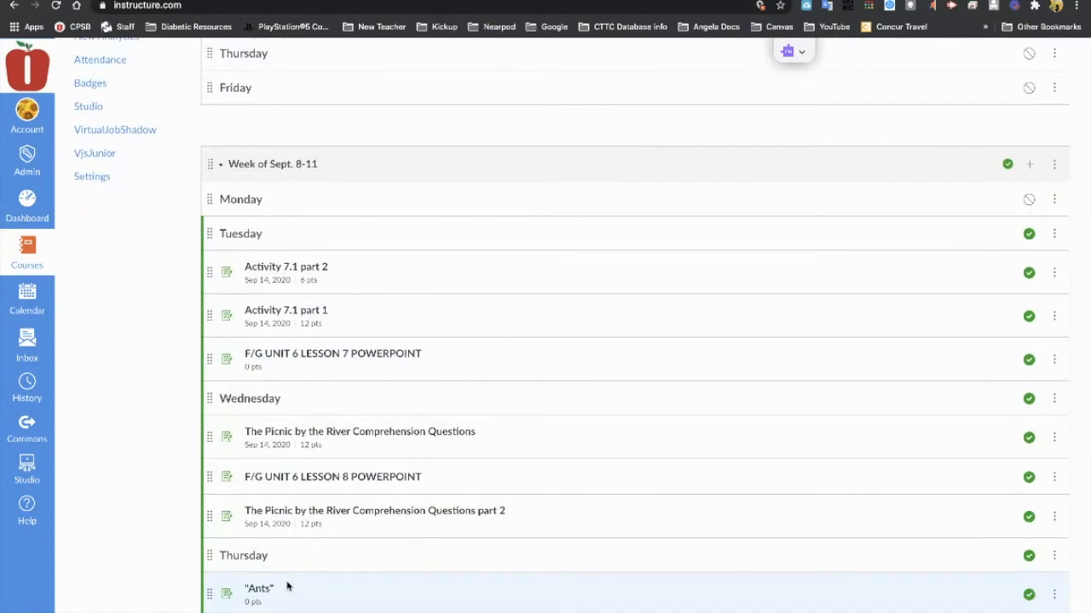
scroll(287, 588, "down", 5)
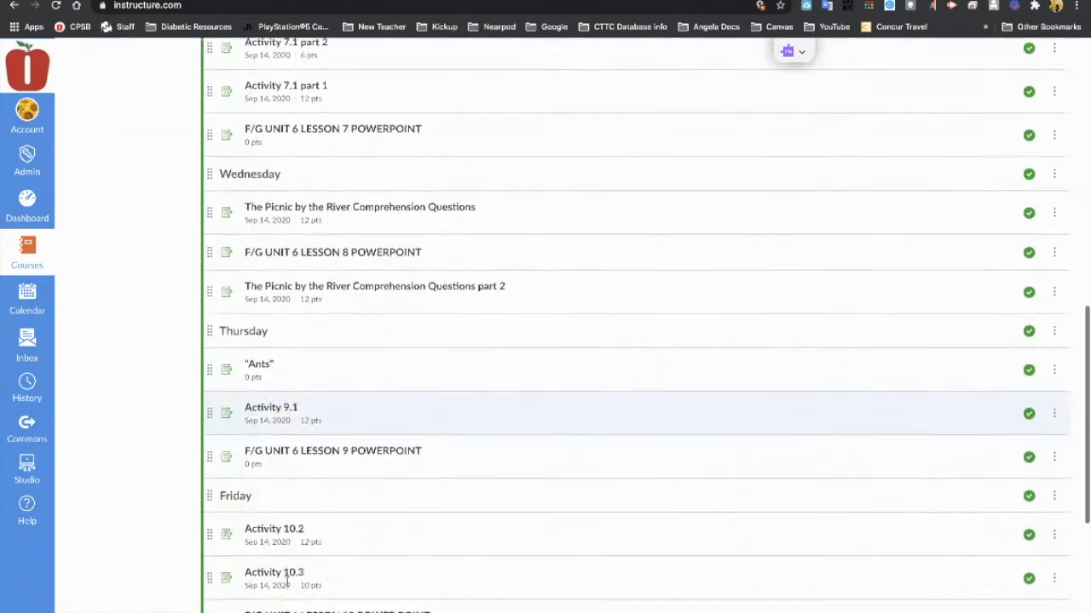
scroll(287, 583, "up", 2)
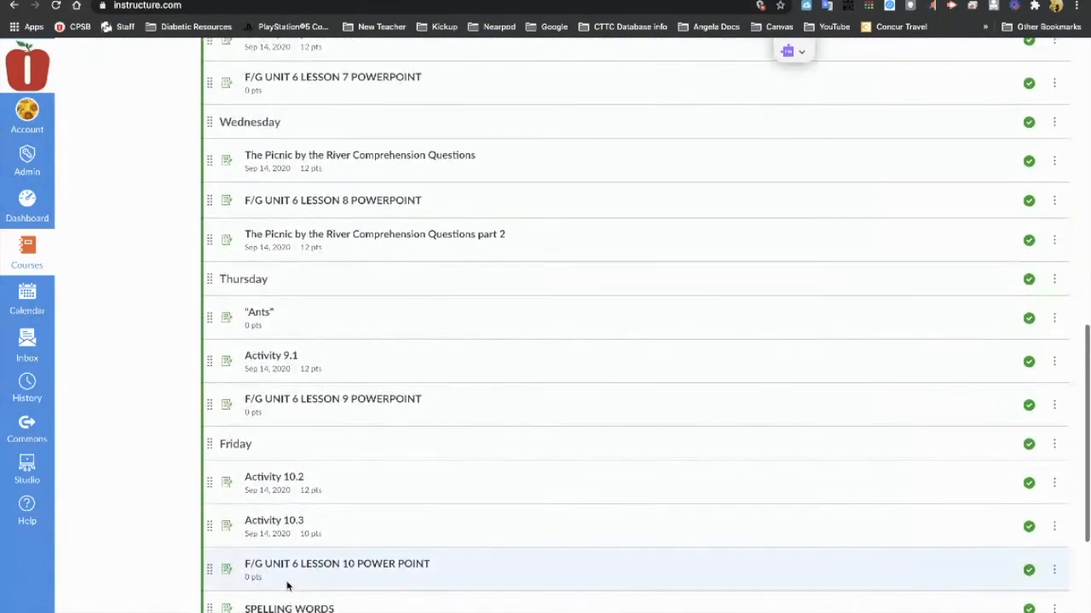
scroll(287, 585, "down", 1)
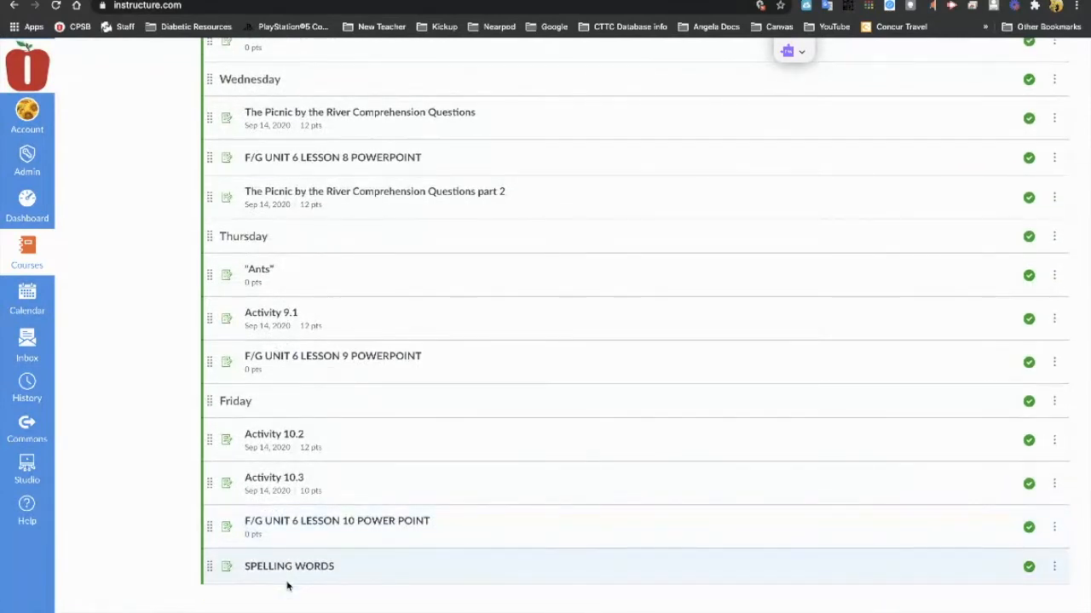
scroll(288, 586, "up", 3)
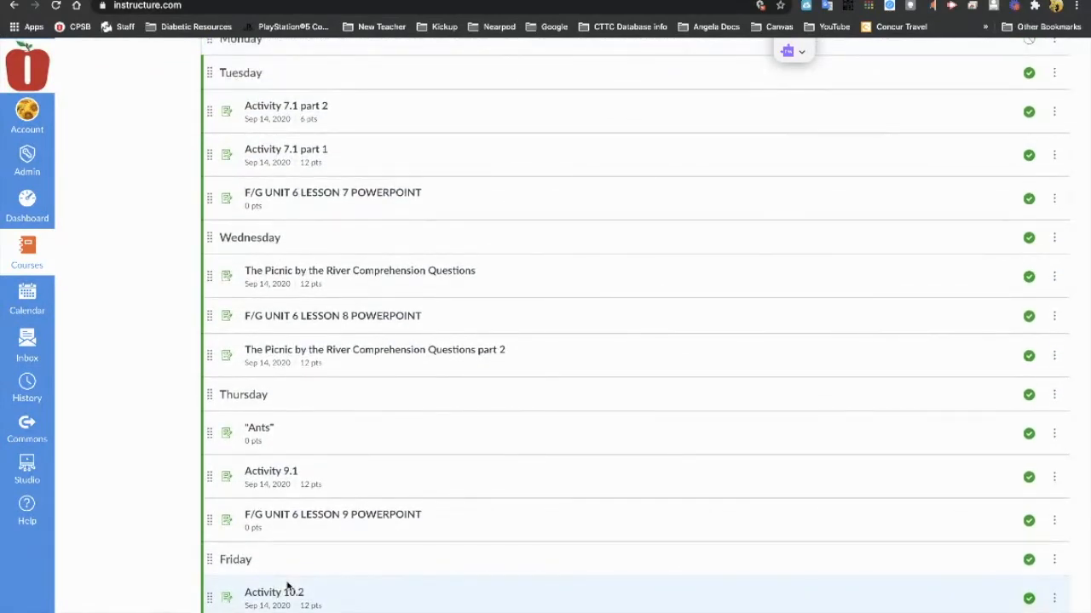
scroll(438, 475, "up", 3)
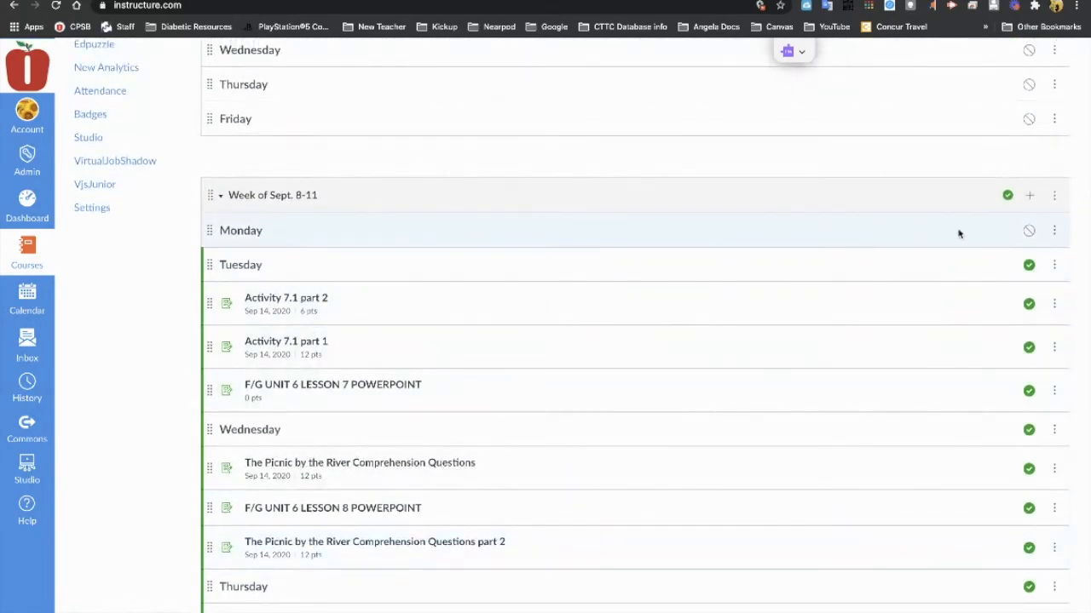
Add a new assignment named "Zoom" to the "Week of Sept. 8-11" module and place it directly under the Friday header
left_click(1030, 196)
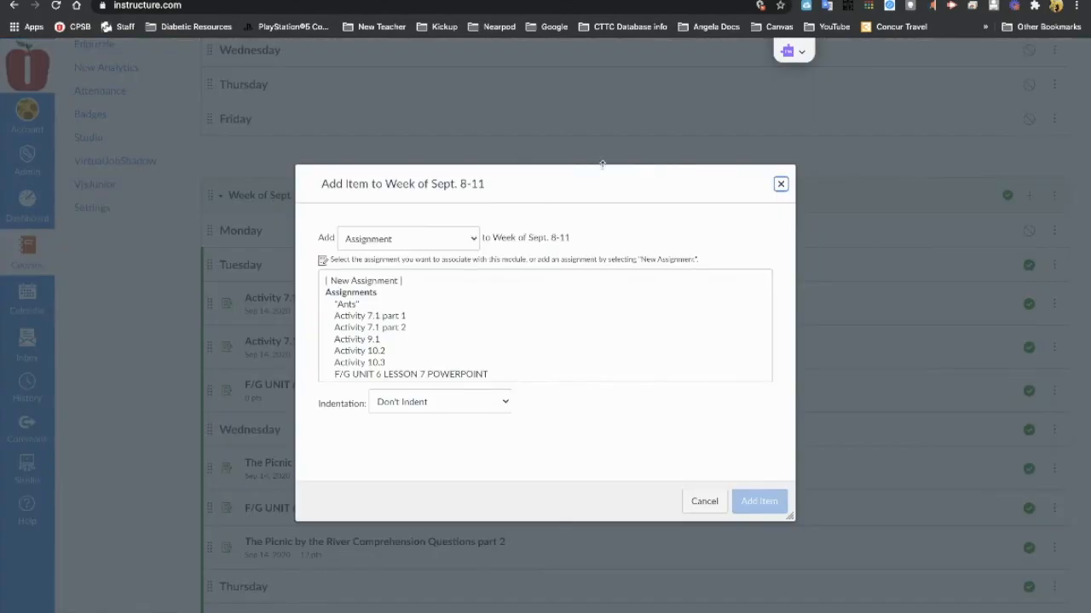
left_click(376, 281)
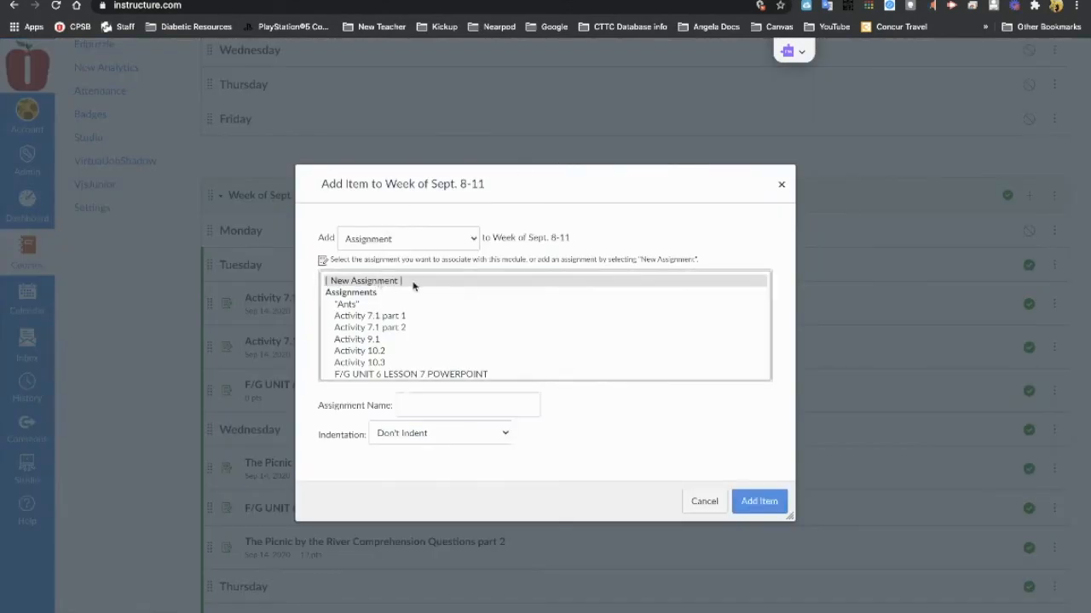
left_click(445, 407)
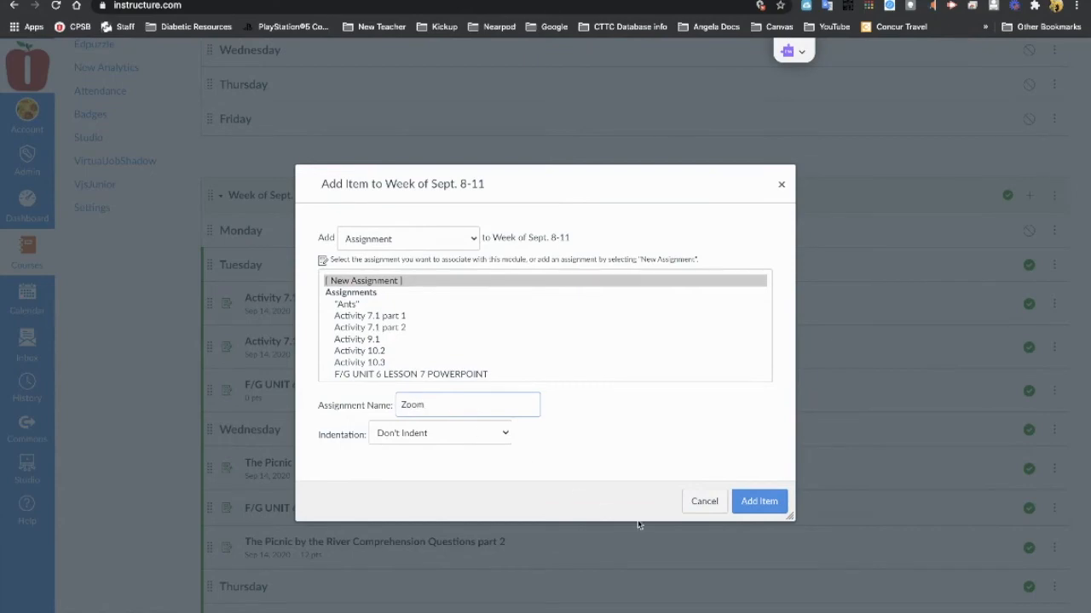
left_click(767, 504)
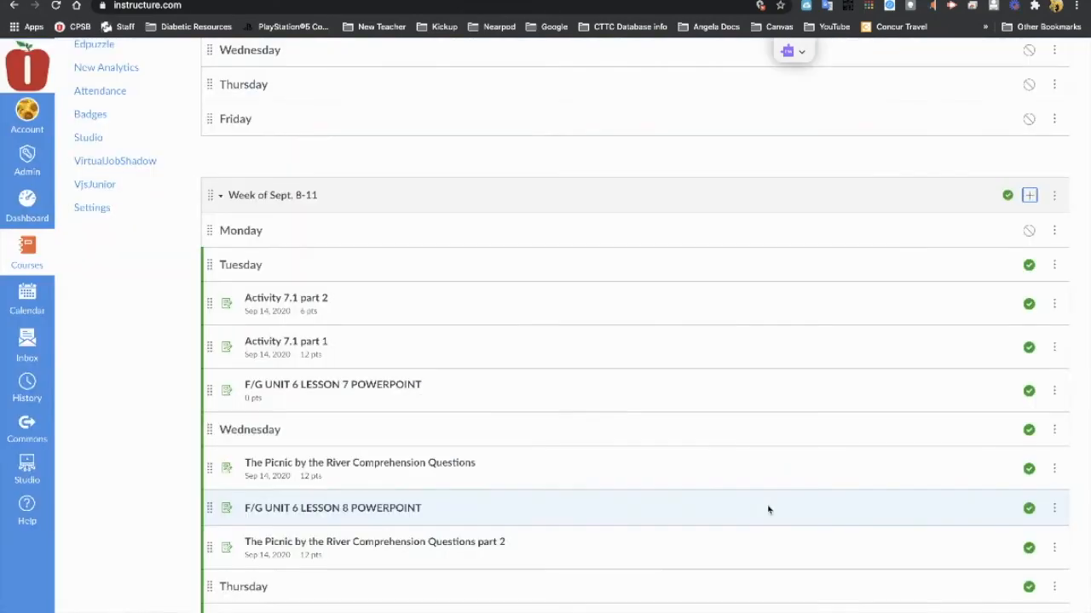
scroll(576, 515, "down", 6)
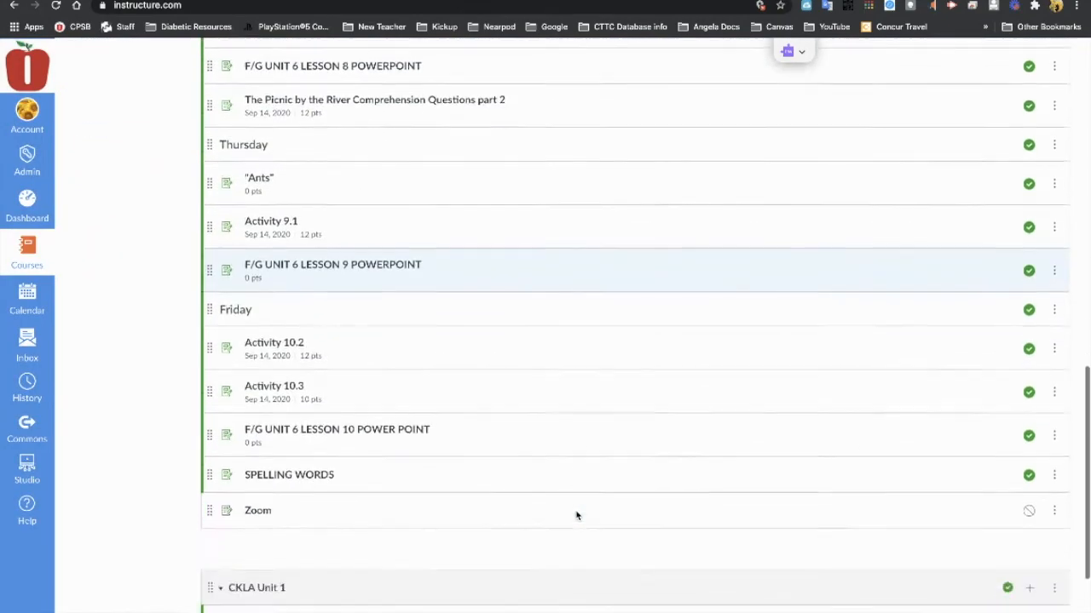
left_click_drag(209, 479, 217, 314)
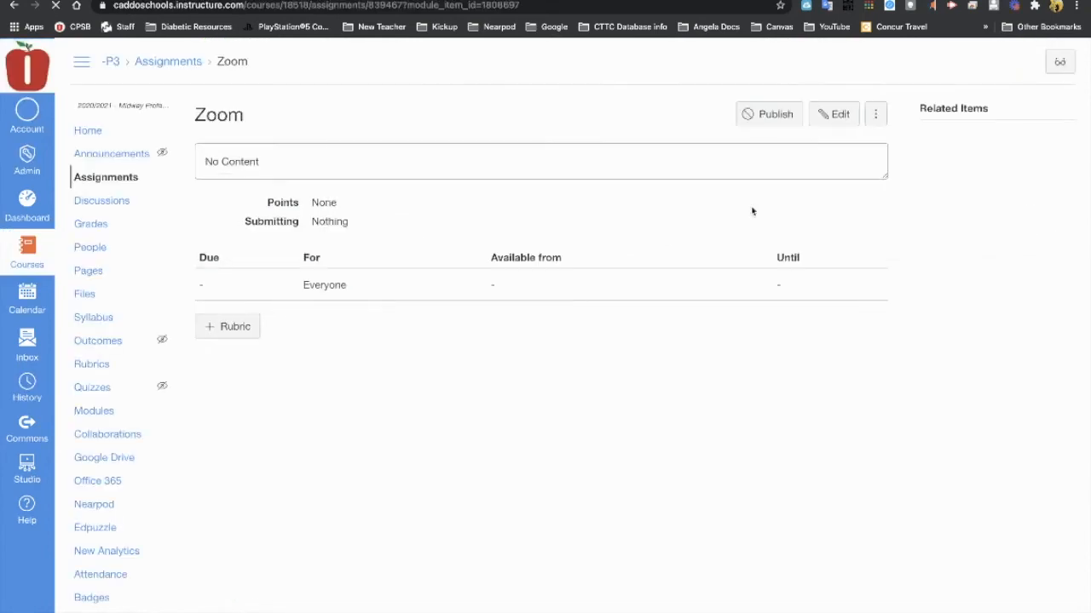
Rename the Zoom assignment to "Zoom - 9:30 AM" and save it without publishing
left_click(836, 114)
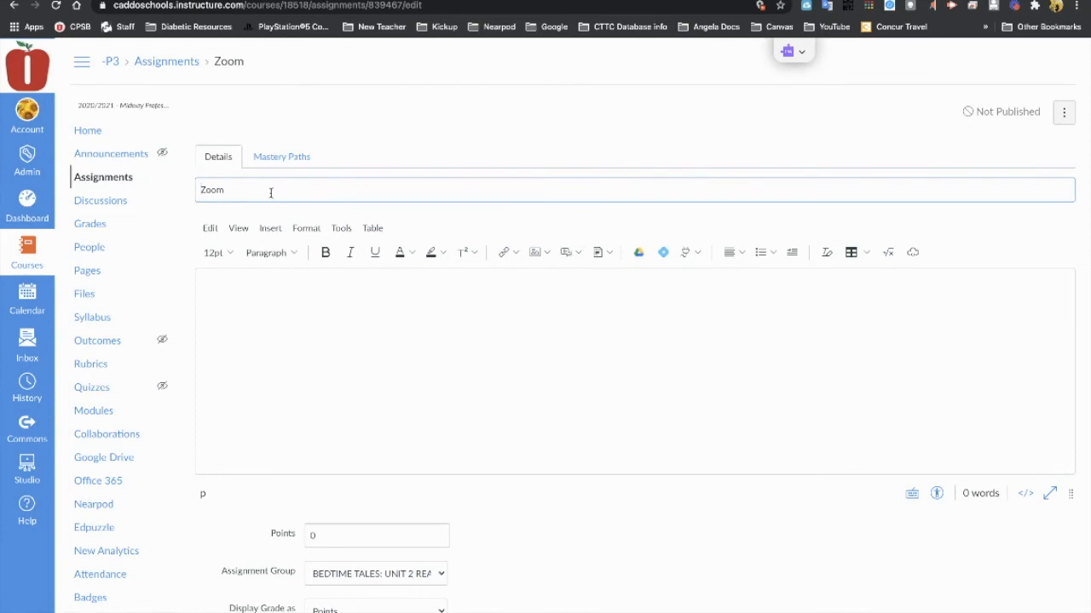
type("- 9:30 AM")
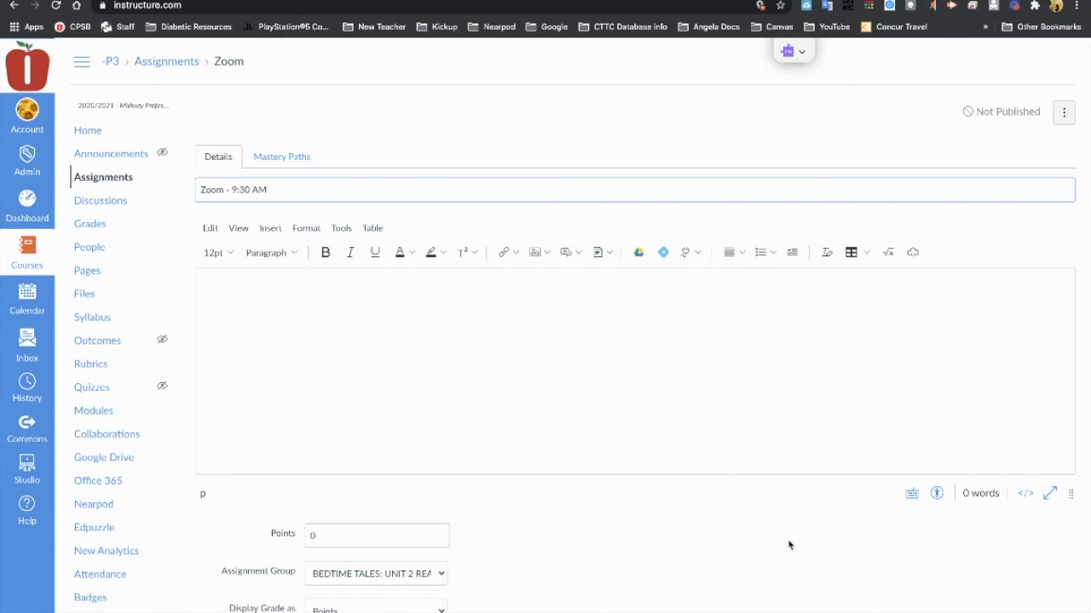
scroll(788, 546, "down", 6)
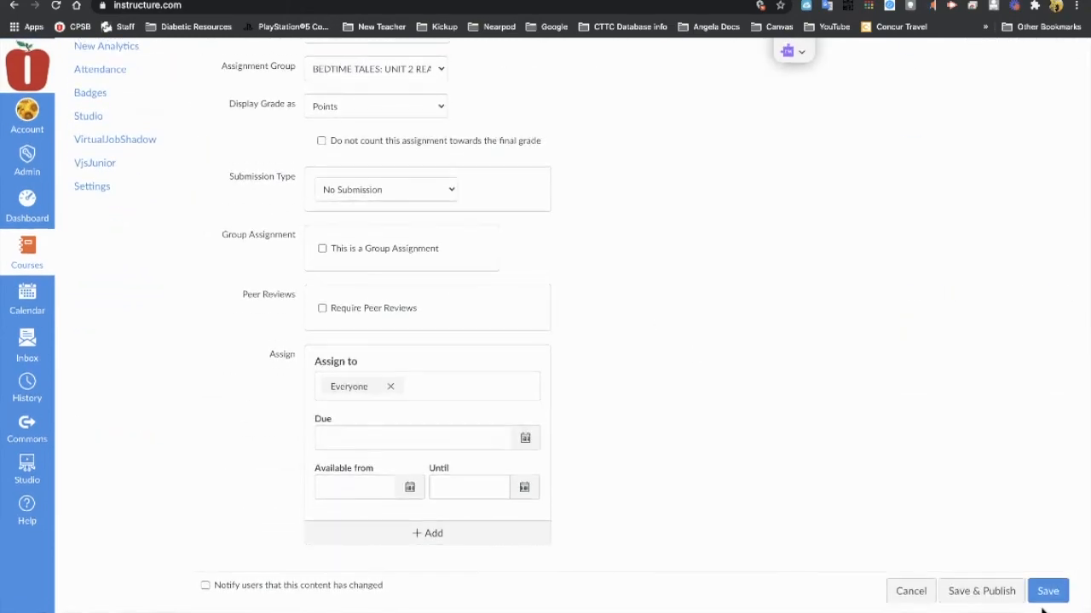
left_click(1048, 594)
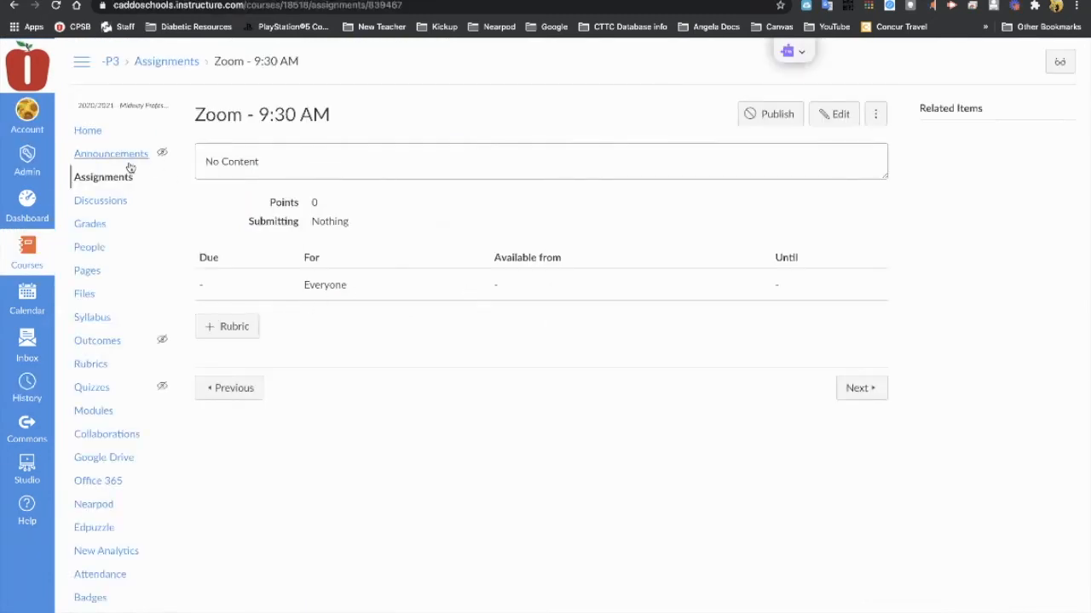
Go back to the modules and check the renamed Zoom assignment under Friday in the "Week of Sept. 8-11" module
left_click(99, 413)
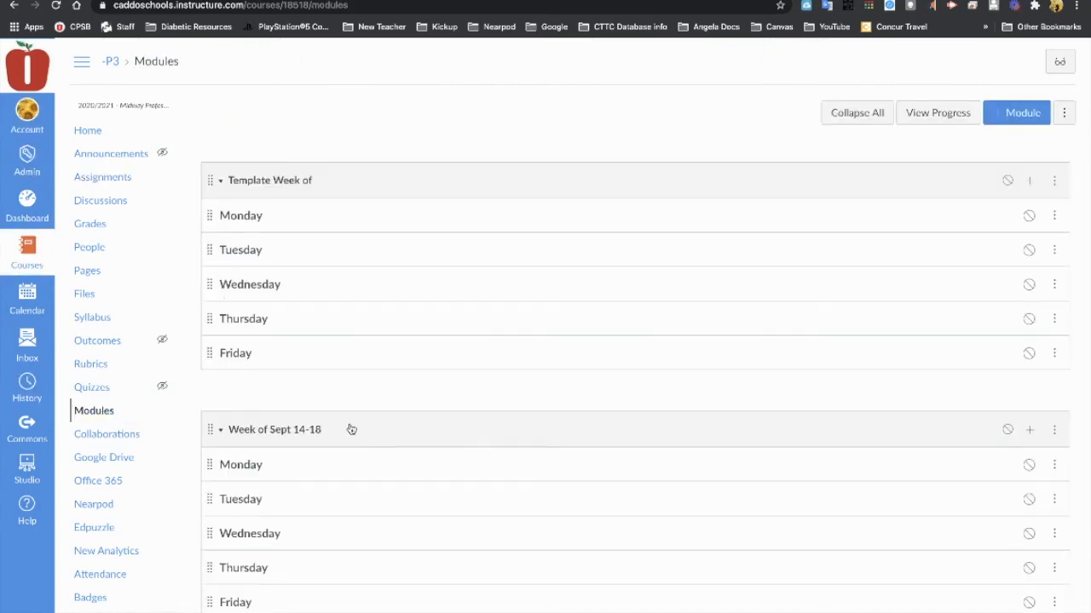
scroll(350, 428, "down", 3)
scroll(350, 429, "down", 6)
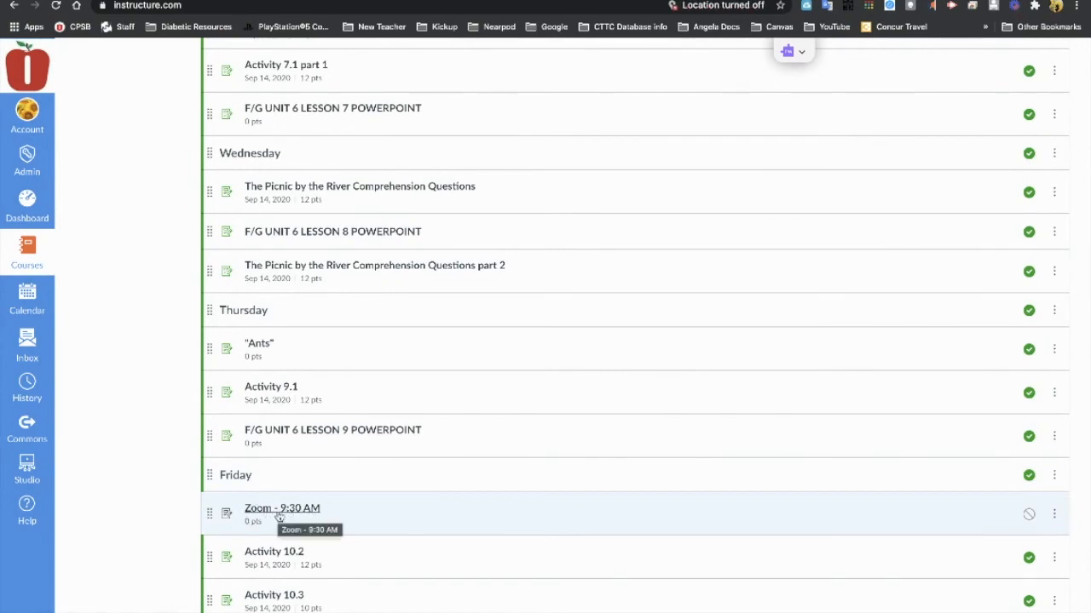
scroll(281, 516, "down", 3)
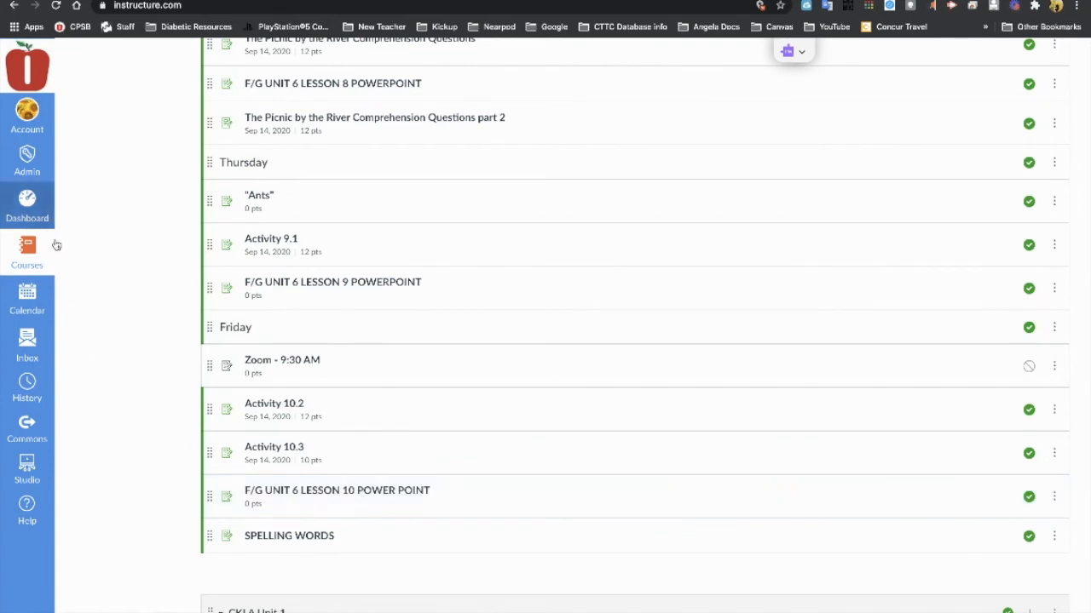
scroll(231, 260, "up", 10)
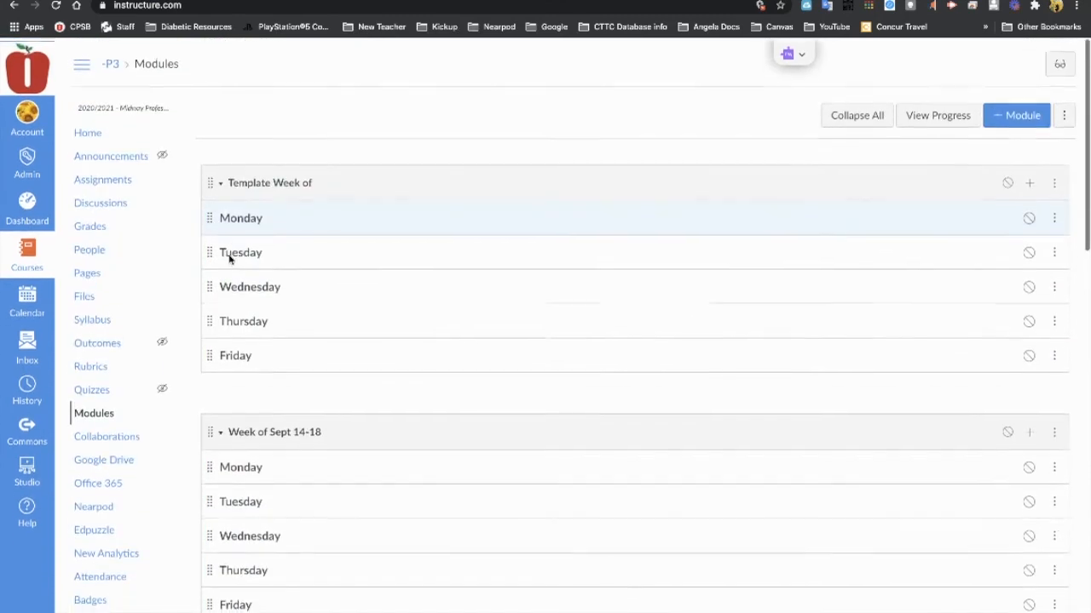
Open the course's assignment list and look through the merged "Assignments" group, noting the weekly module each assignment belongs to
left_click(107, 179)
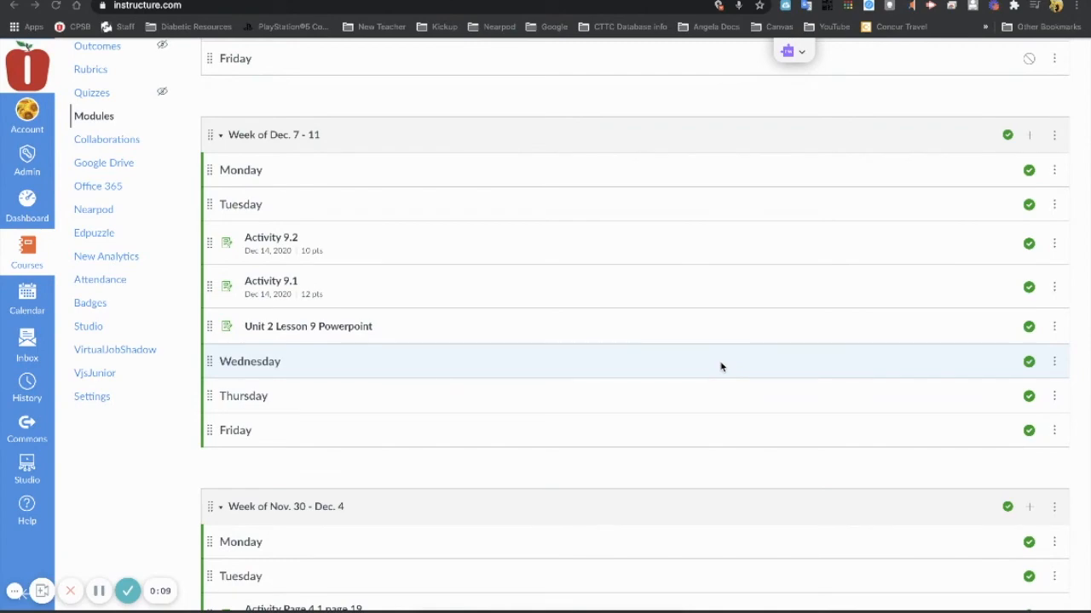
scroll(134, 306, "up", 5)
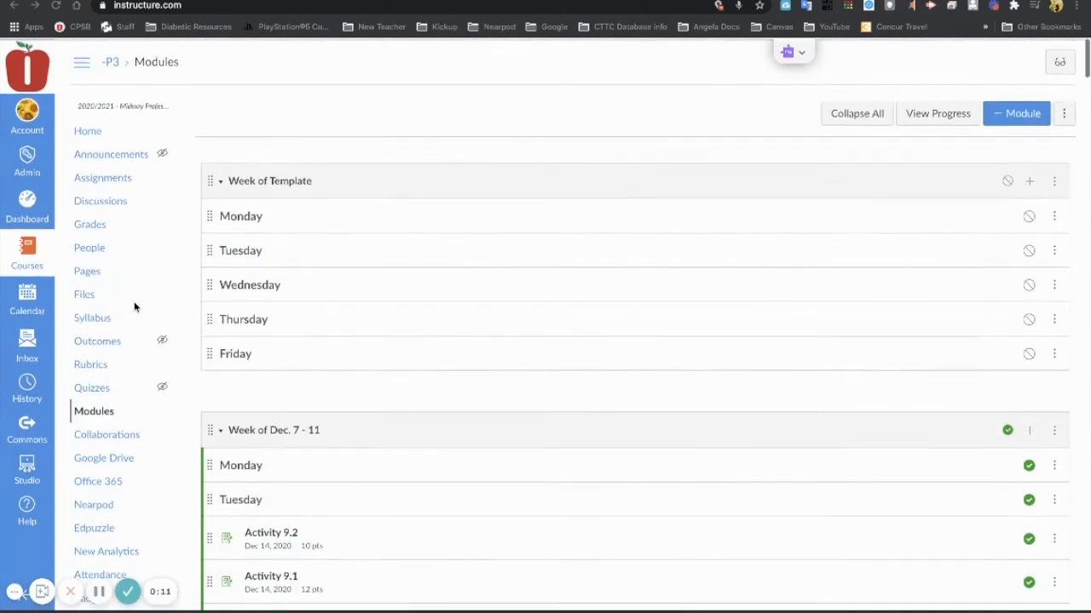
left_click(107, 180)
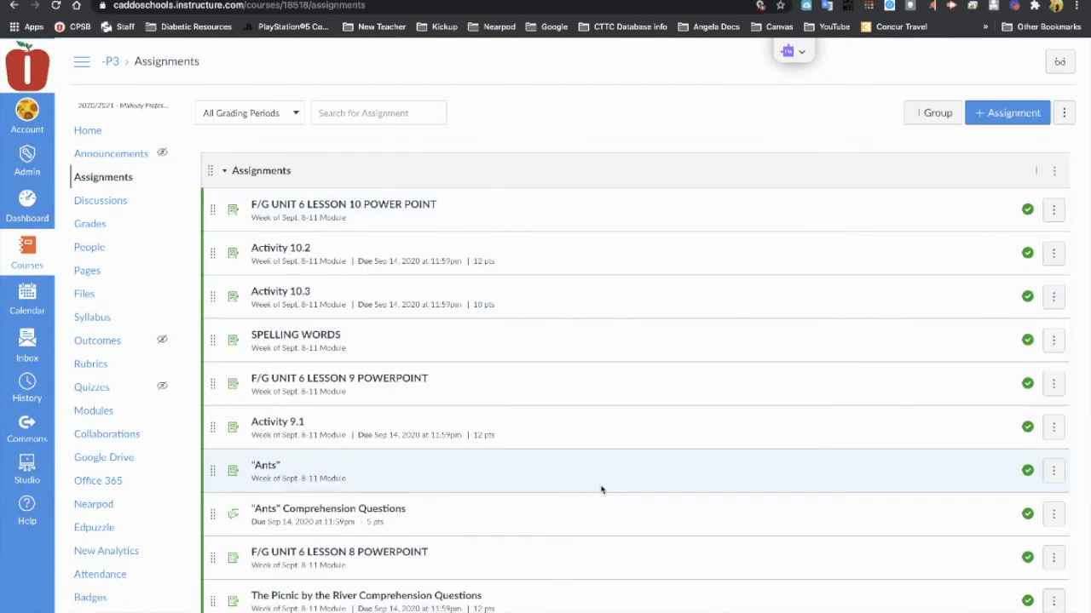
scroll(601, 489, "down", 3)
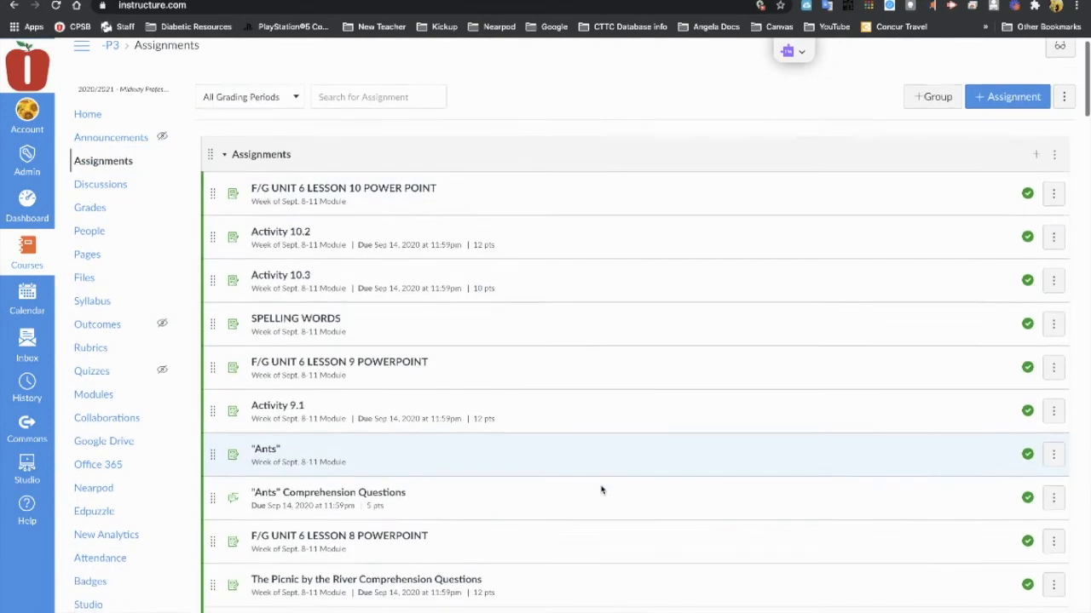
scroll(600, 489, "down", 8)
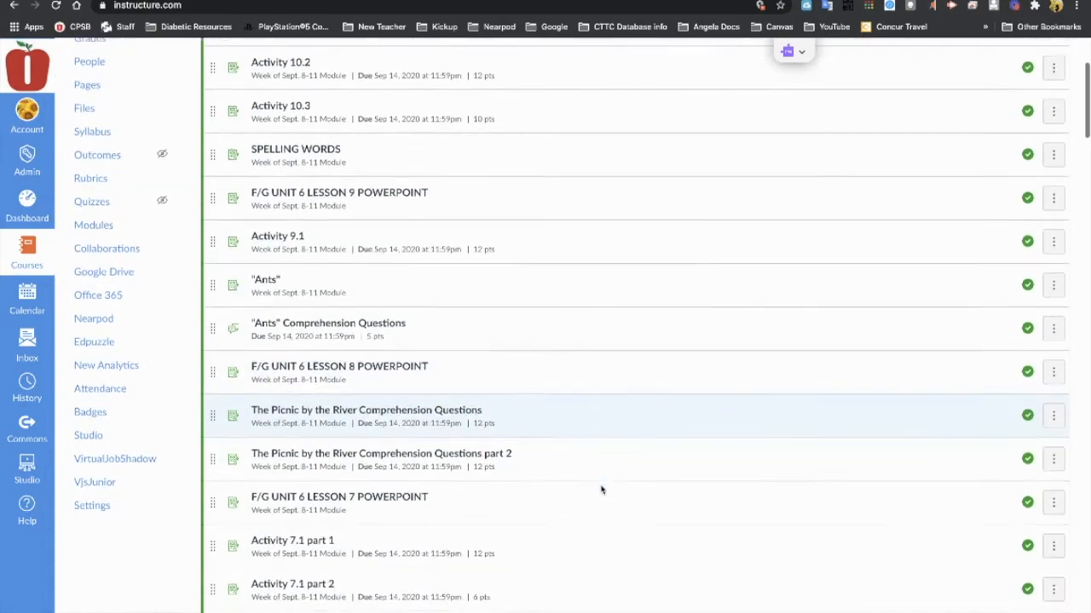
scroll(601, 489, "down", 11)
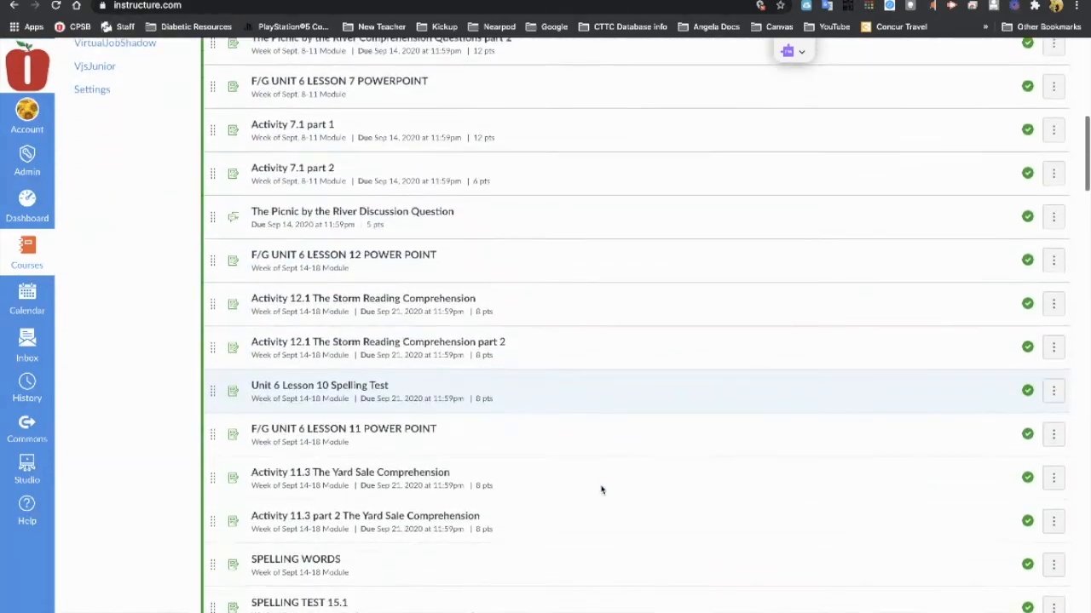
scroll(601, 489, "down", 12)
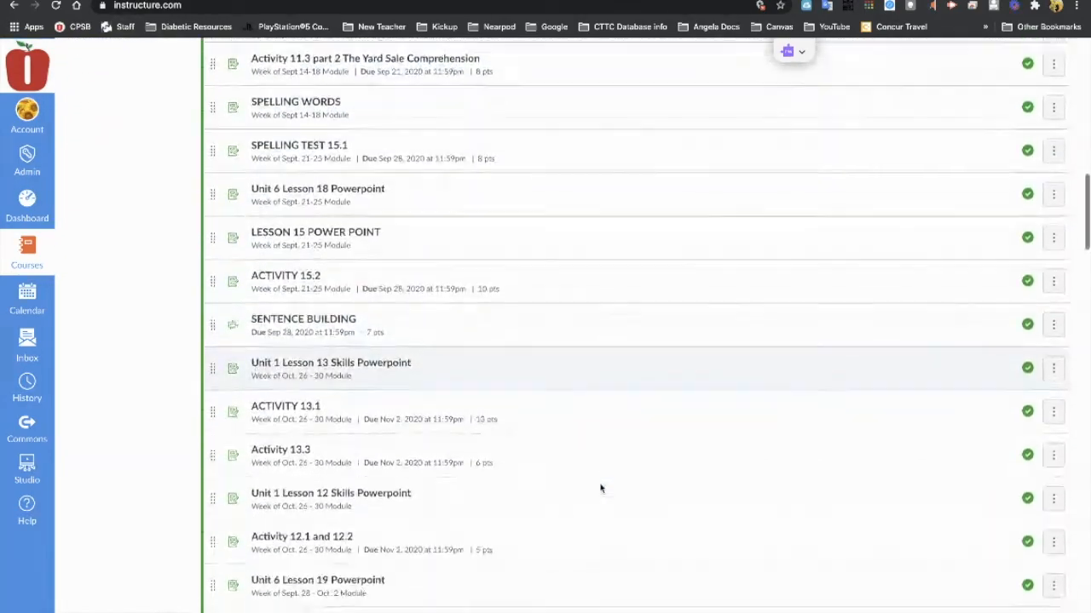
scroll(600, 489, "down", 7)
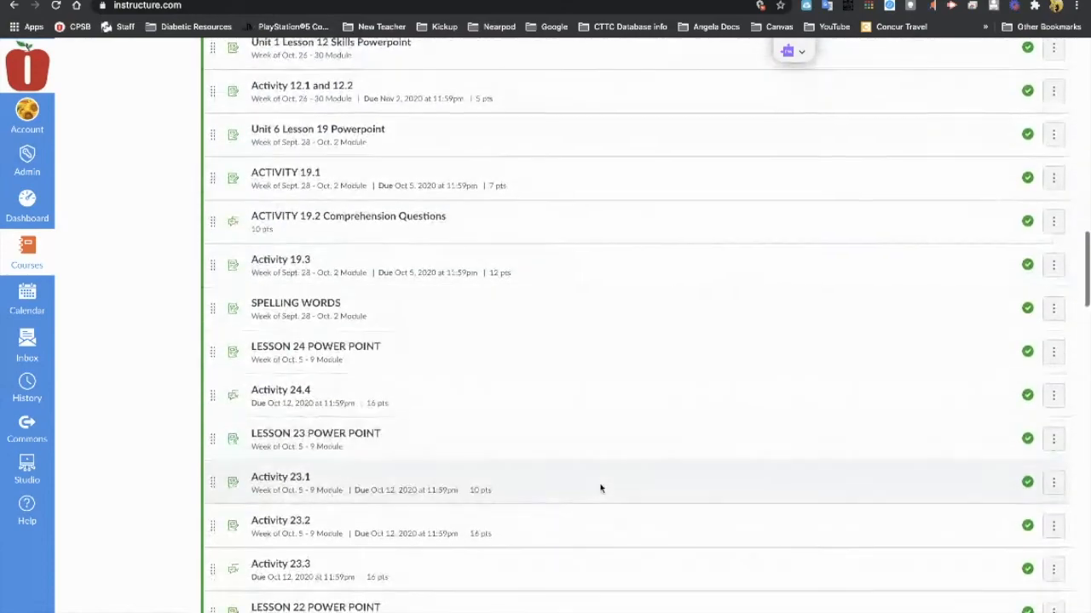
scroll(601, 489, "down", 15)
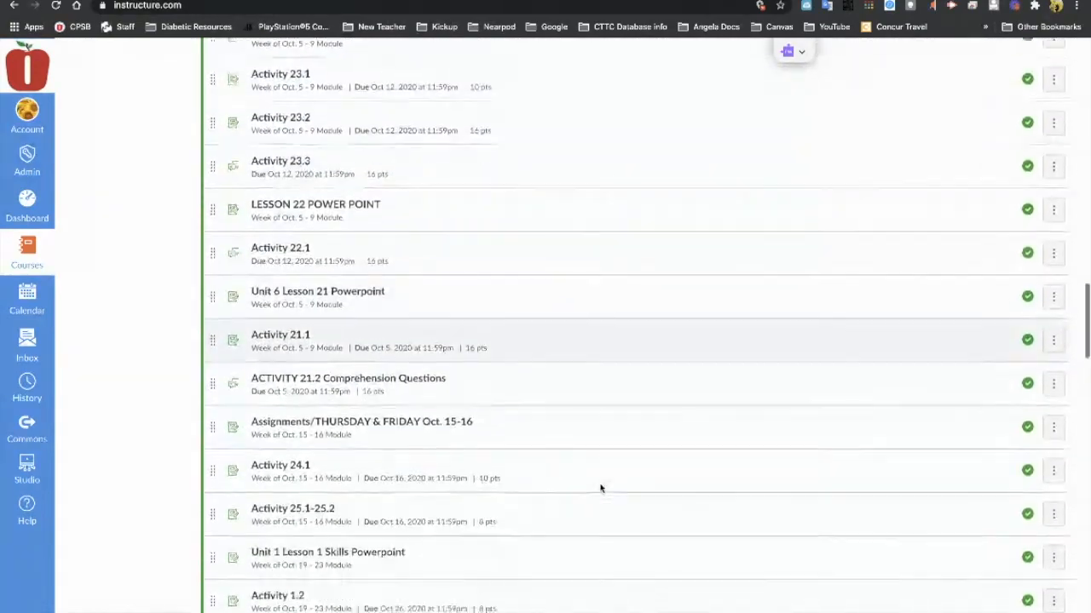
scroll(595, 487, "down", 12)
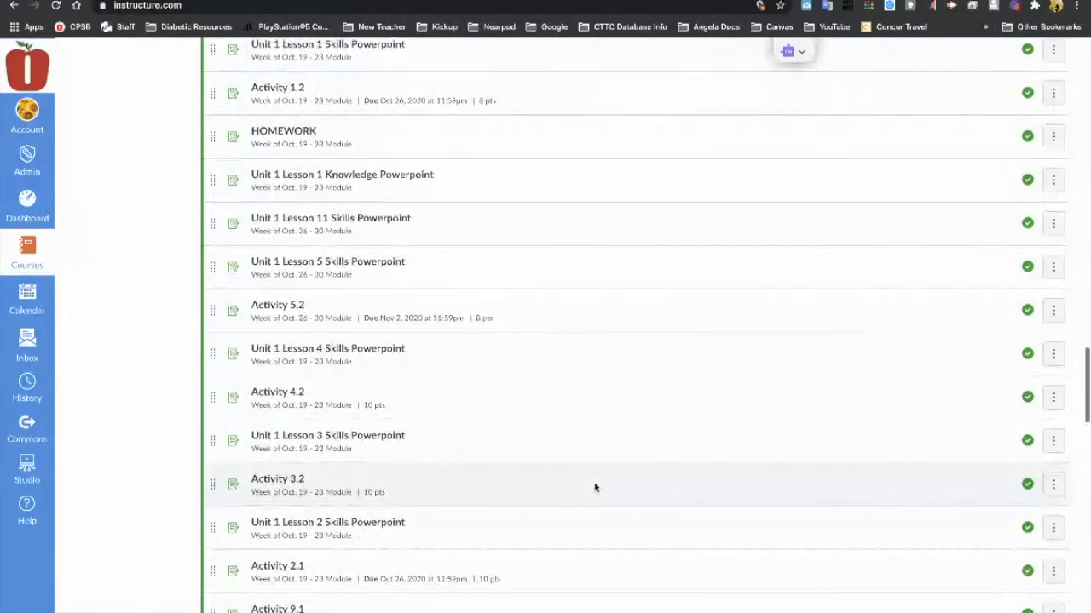
scroll(595, 487, "down", 9)
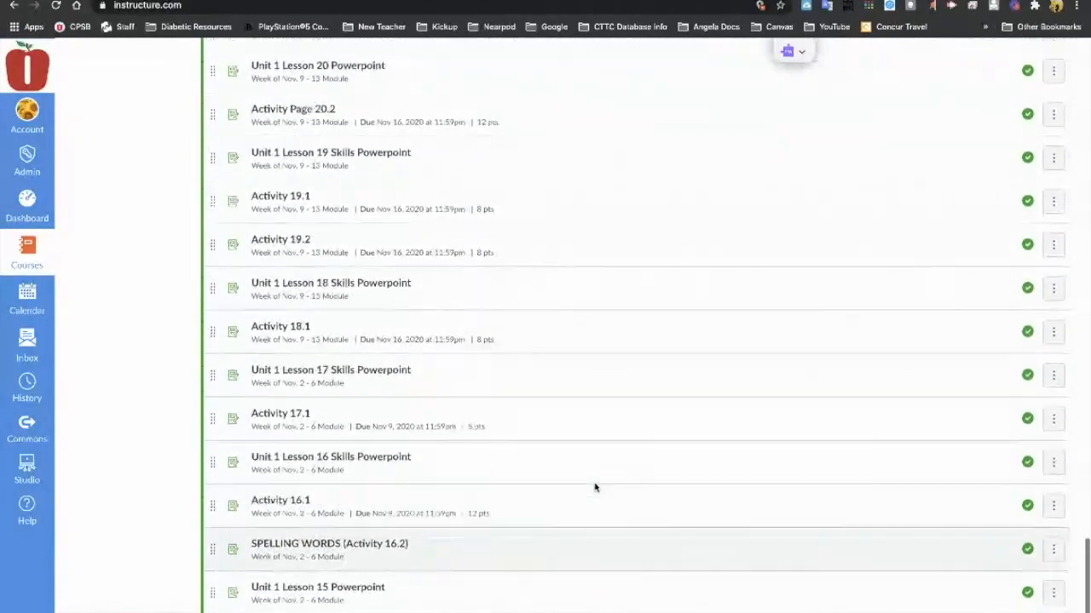
scroll(596, 487, "up", 20)
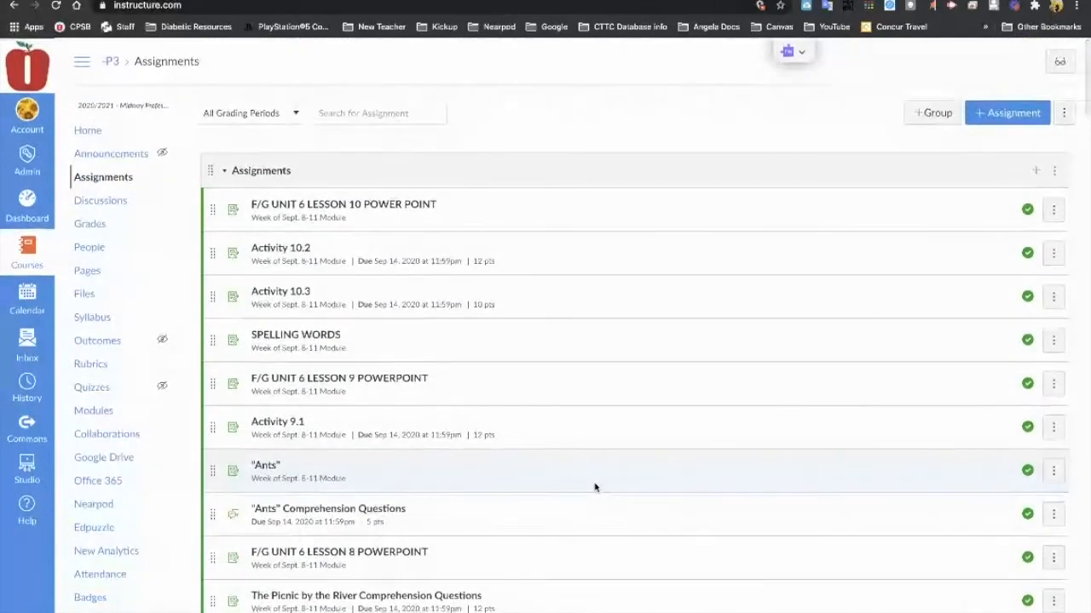
Open the course modules and look through the completed weekly modules from "Week of Template" down to "Week of Nov. 2 - 6"
left_click(101, 413)
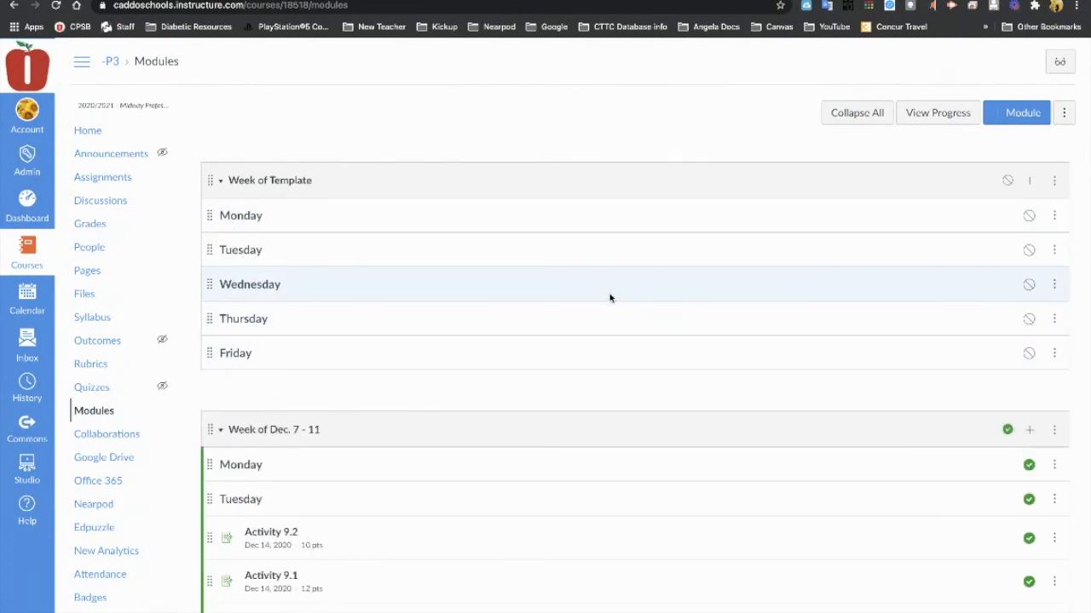
scroll(584, 482, "down", 5)
scroll(585, 485, "down", 7)
scroll(585, 485, "down", 5)
scroll(584, 486, "down", 6)
scroll(585, 485, "down", 5)
scroll(584, 486, "down", 5)
scroll(585, 486, "down", 1)
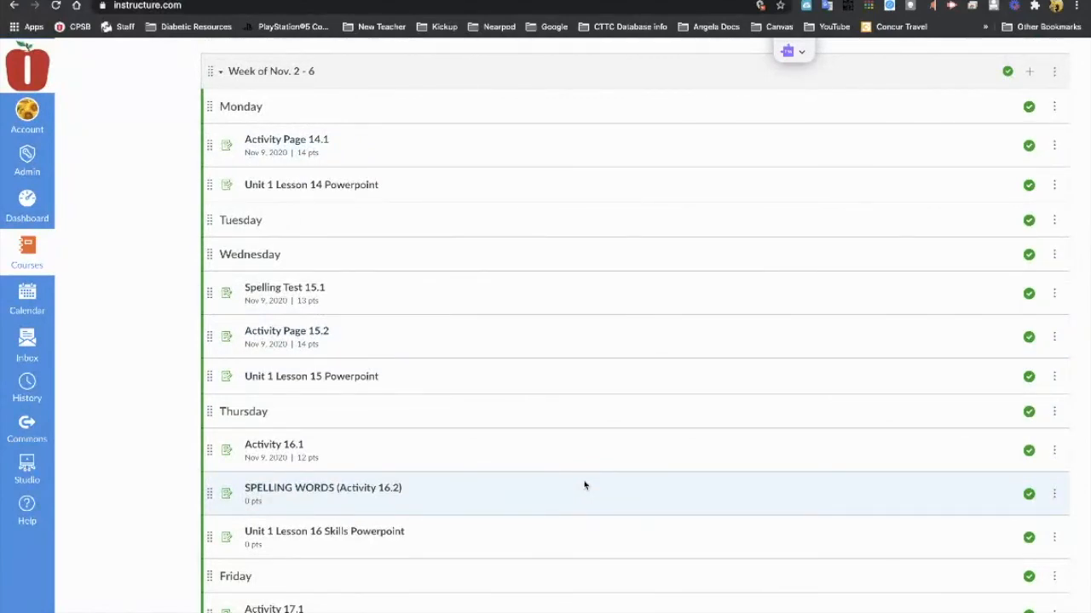
scroll(584, 486, "up", 20)
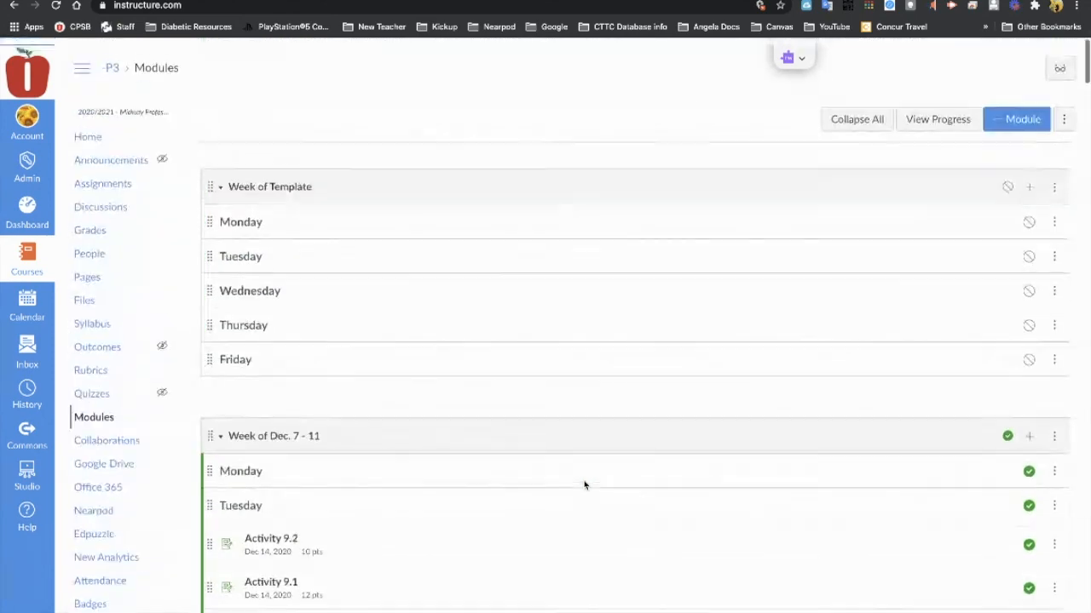